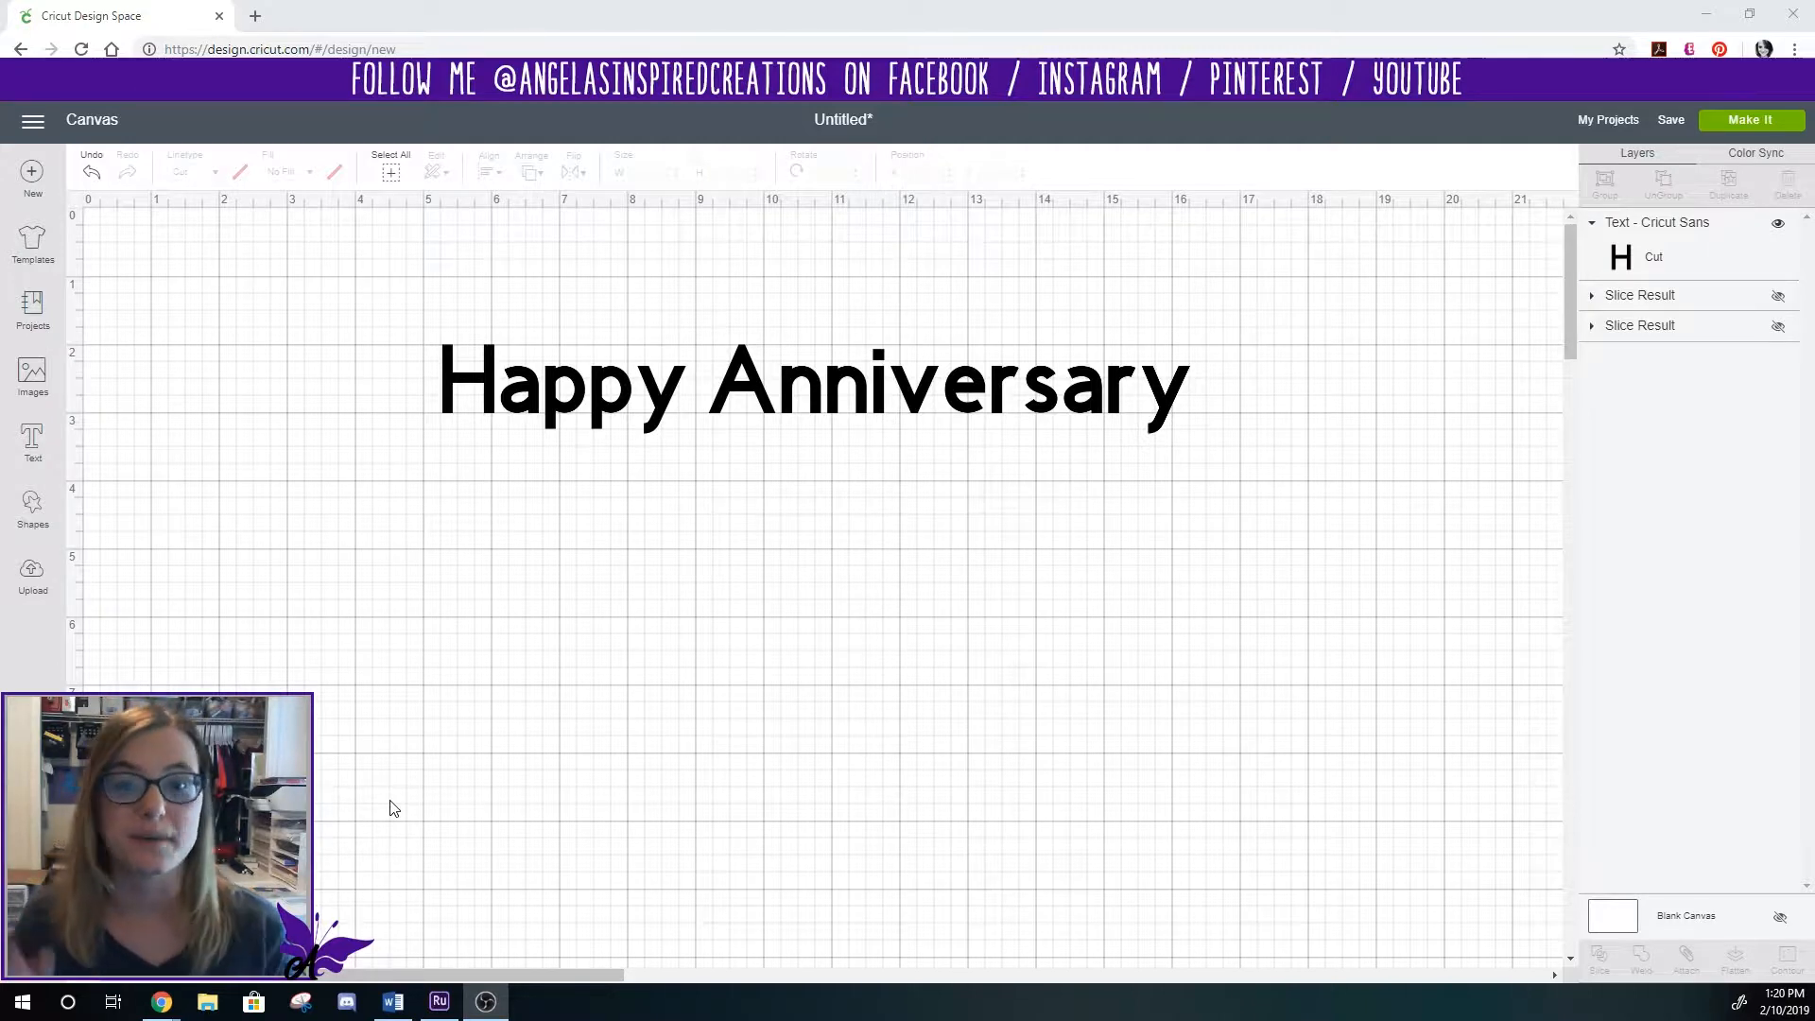
# - Break the Happy Anniversary text into two lines, one word per line, and move it toward the middle of the canvas
pyautogui.click(633, 403)
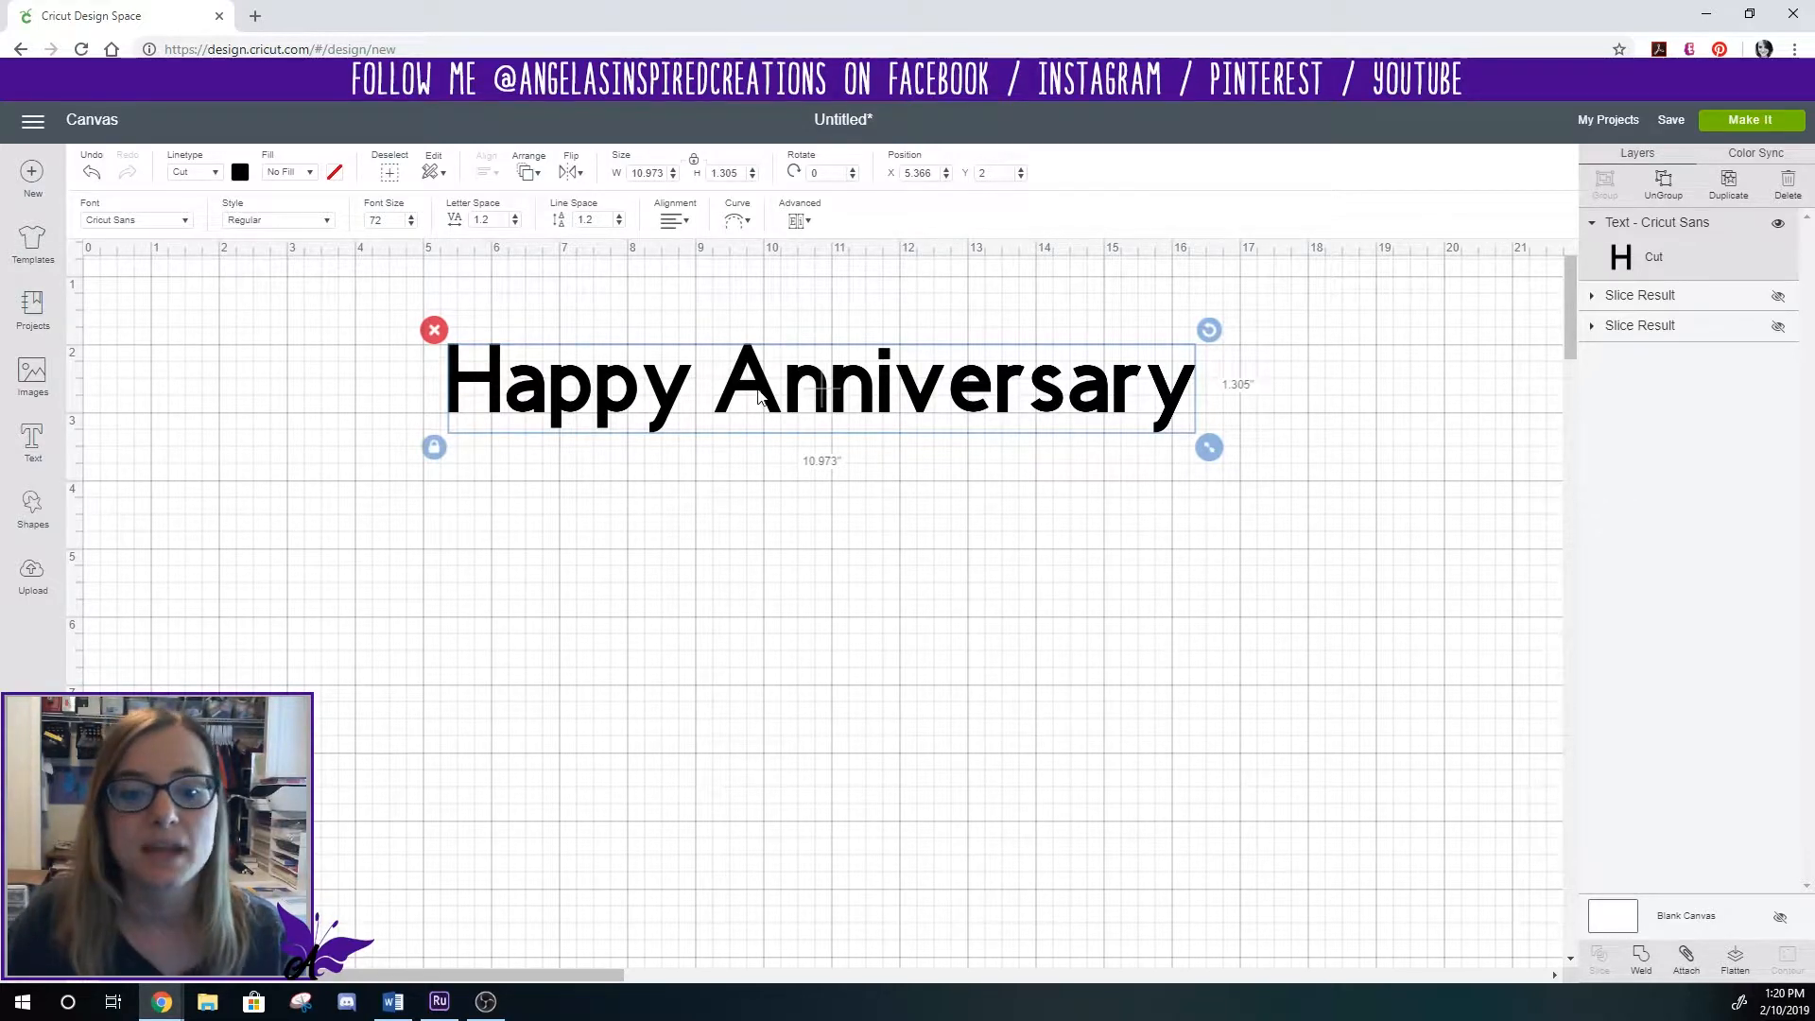
pyautogui.moveTo(757, 396); pyautogui.dragTo(777, 396)
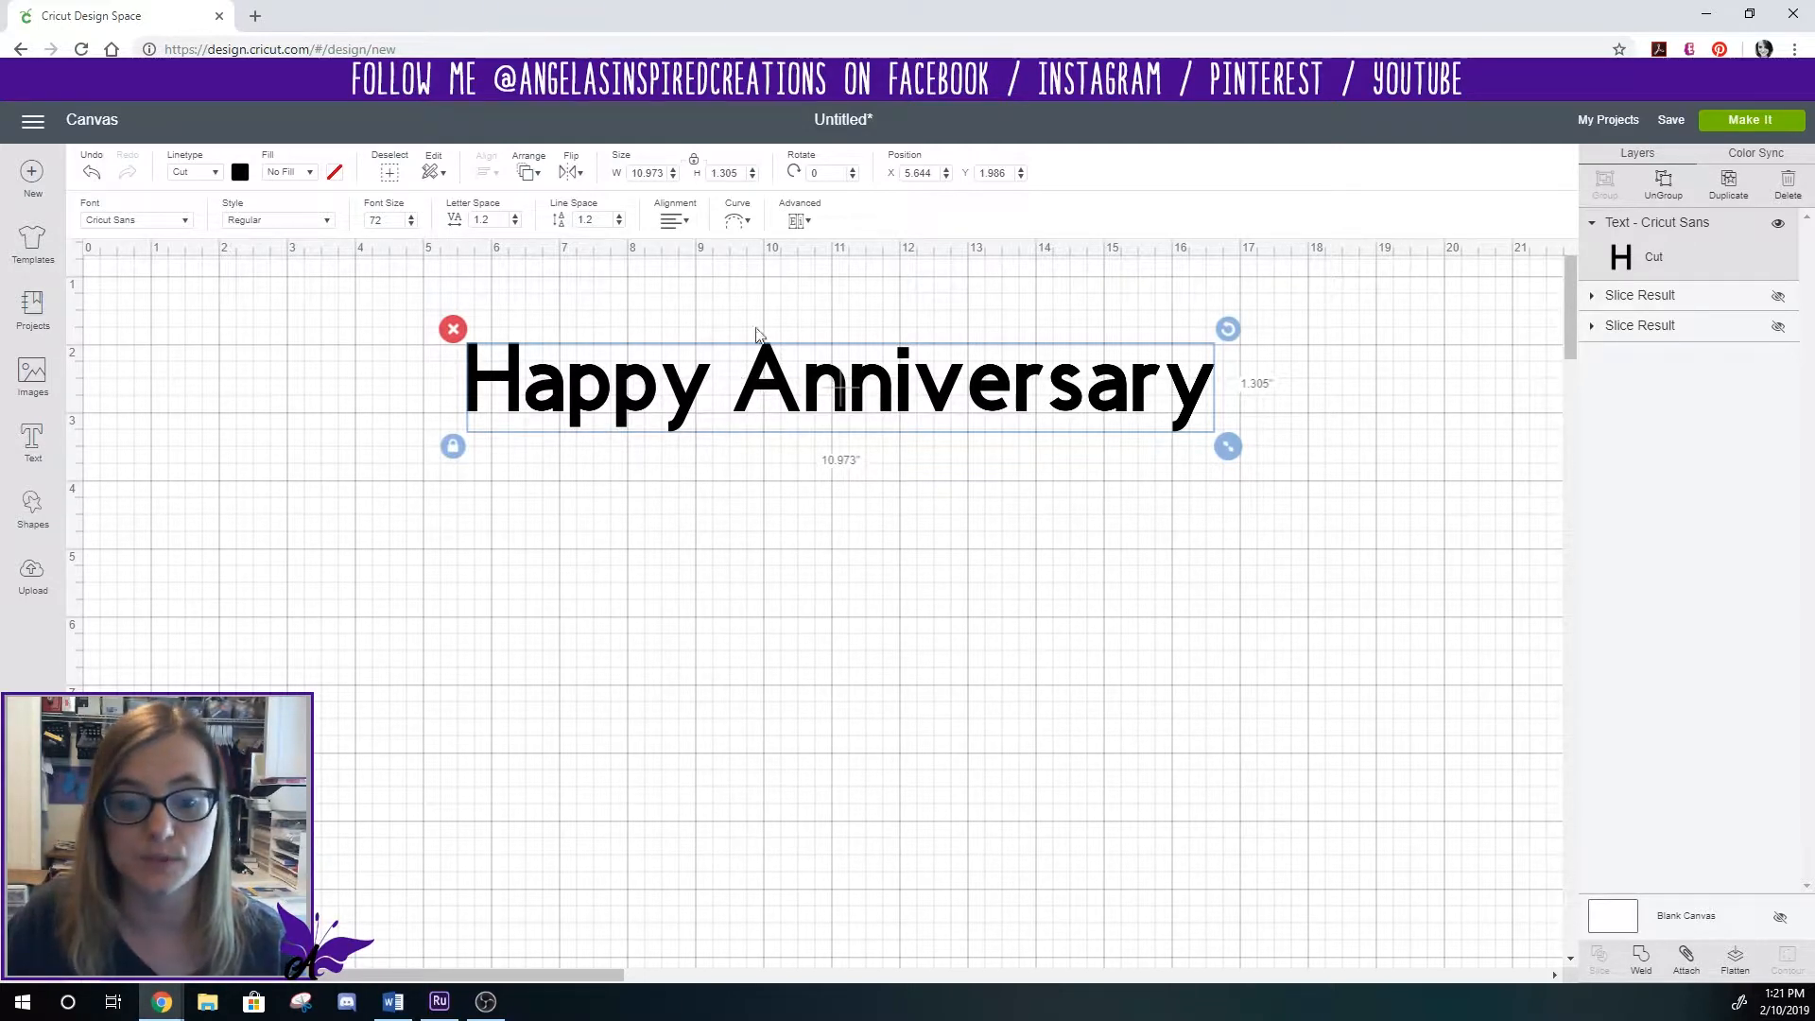
pyautogui.doubleClick(715, 391)
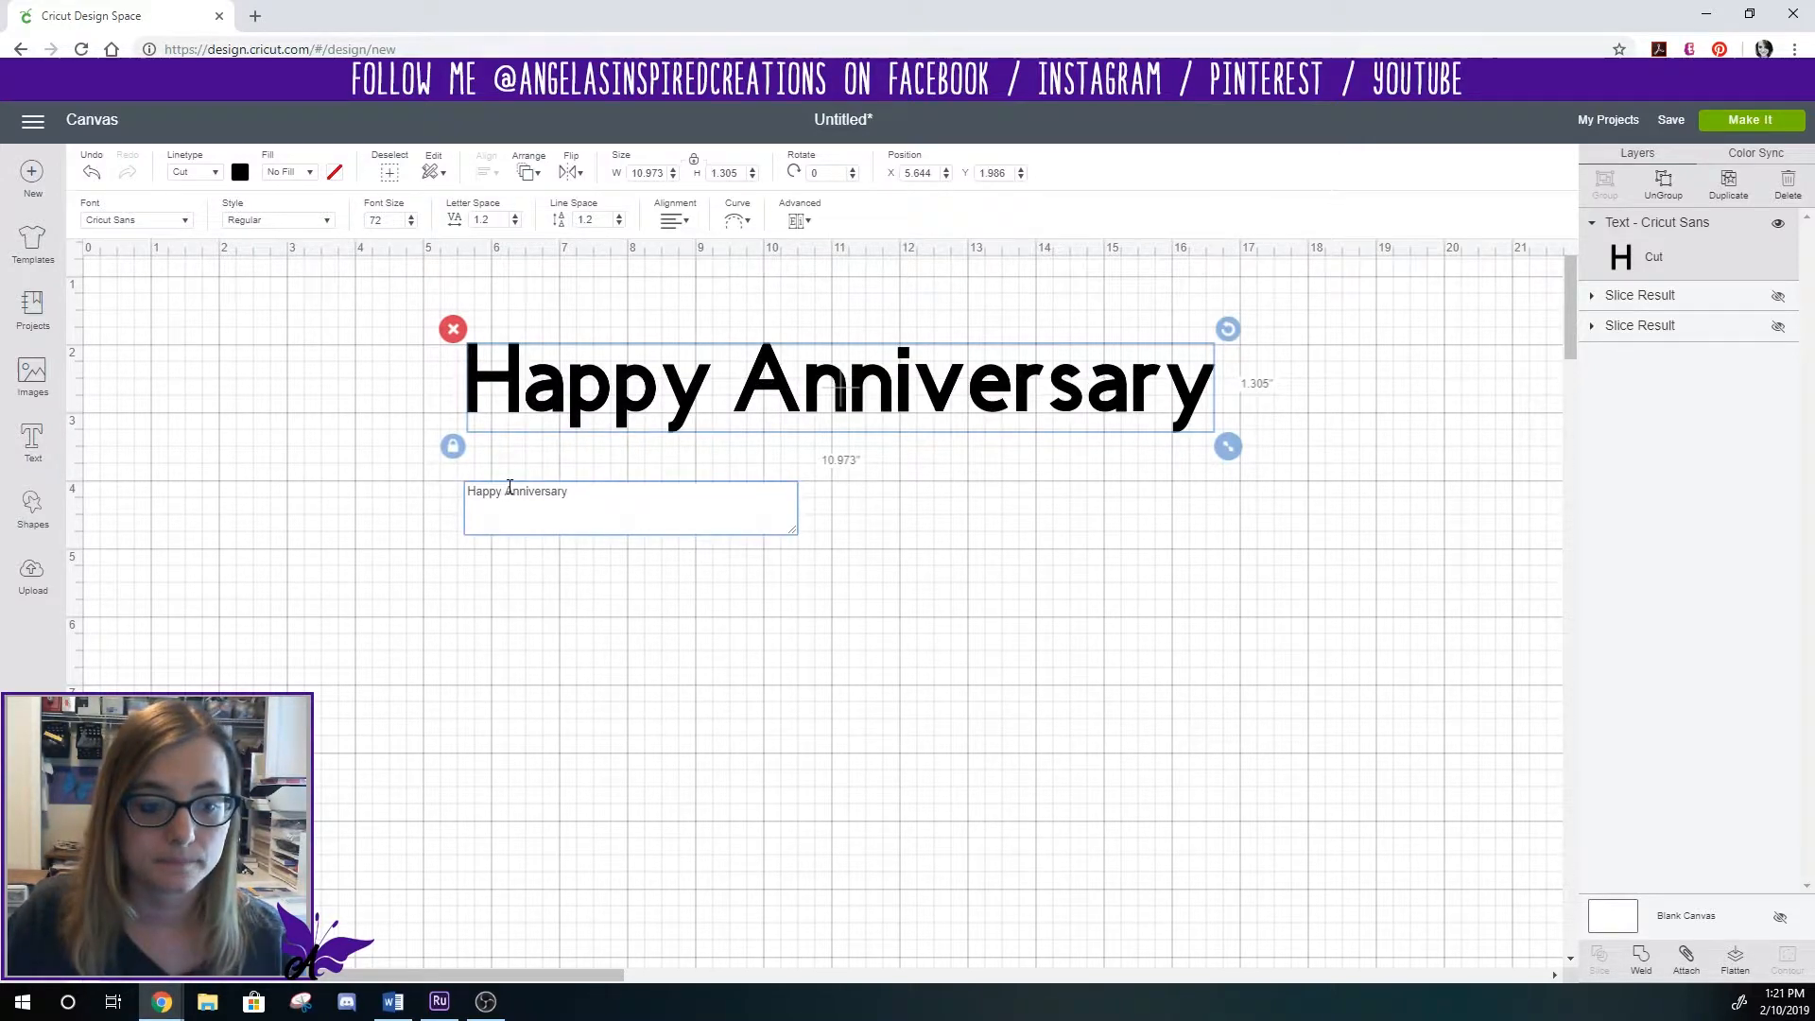
pyautogui.click(509, 488)
pyautogui.press('Return')
pyautogui.click(859, 592)
pyautogui.click(805, 513)
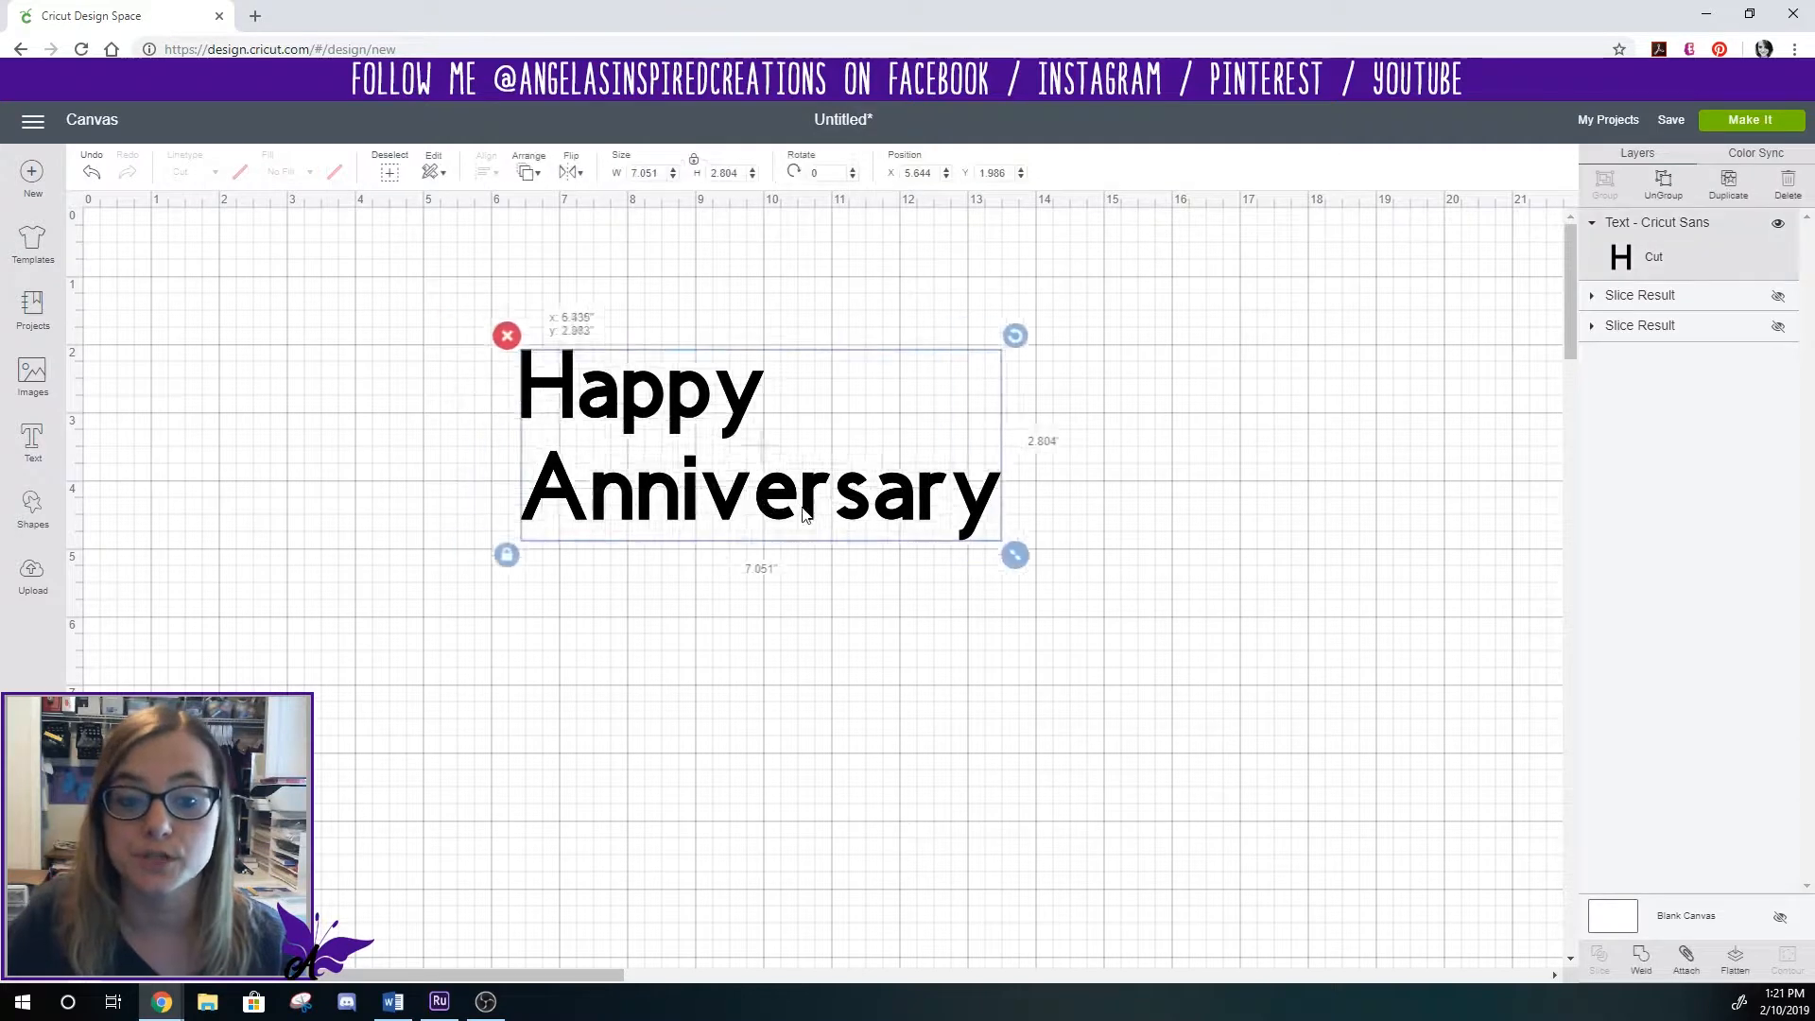
pyautogui.moveTo(804, 514)
pyautogui.mouseDown()
pyautogui.moveTo(906, 527)
pyautogui.moveTo(824, 531)
pyautogui.moveTo(832, 500)
pyautogui.mouseUp()
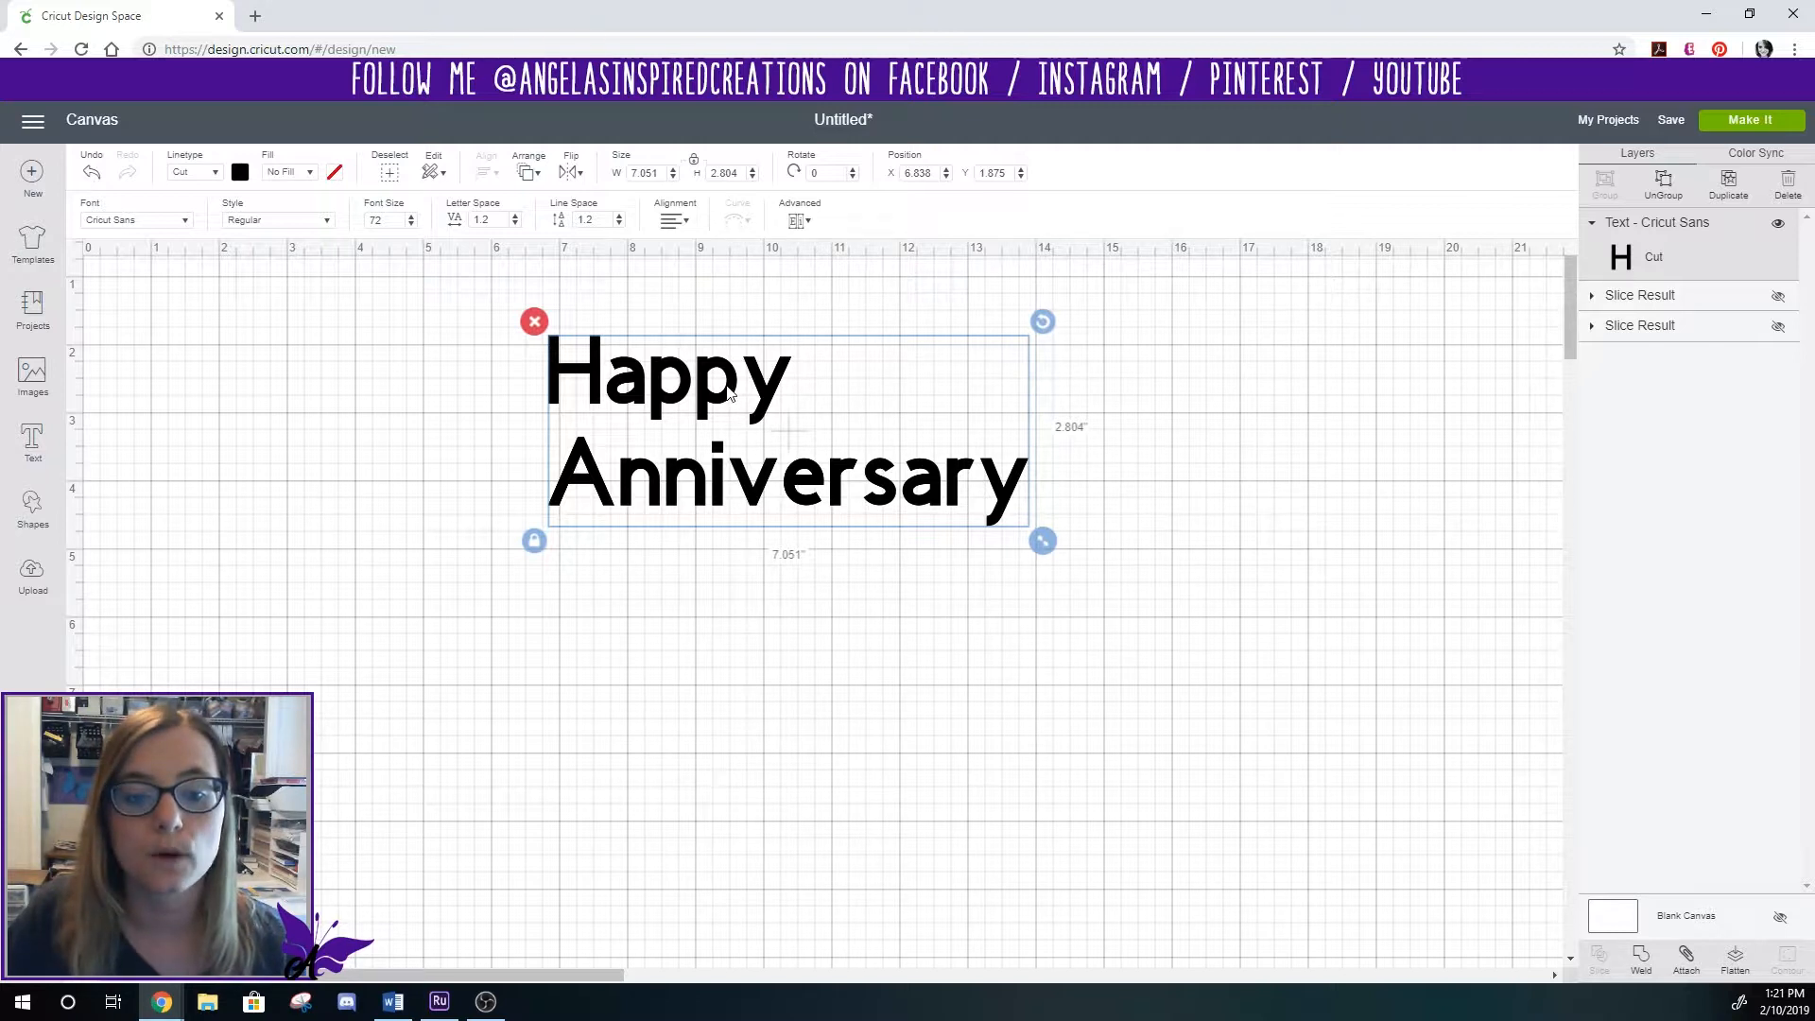
# - Ungroup the two-line text to lines so Happy and Anniversary are separate objects
pyautogui.click(800, 221)
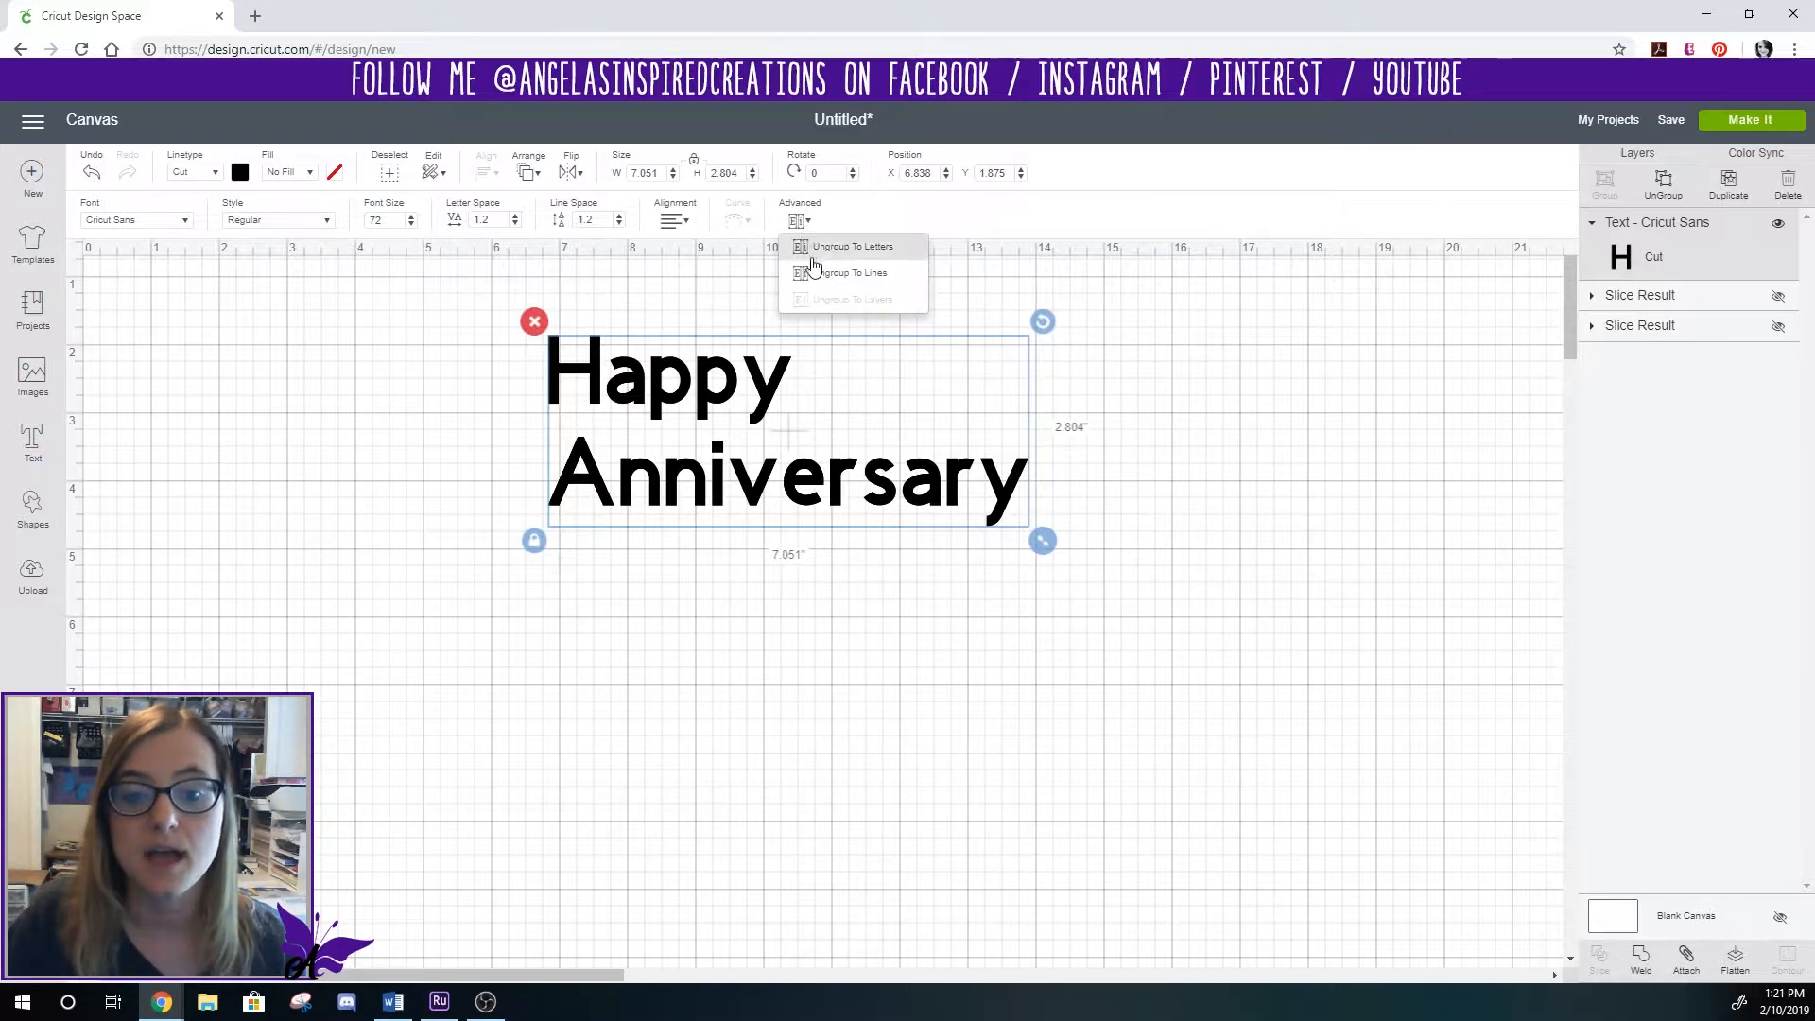
pyautogui.click(850, 273)
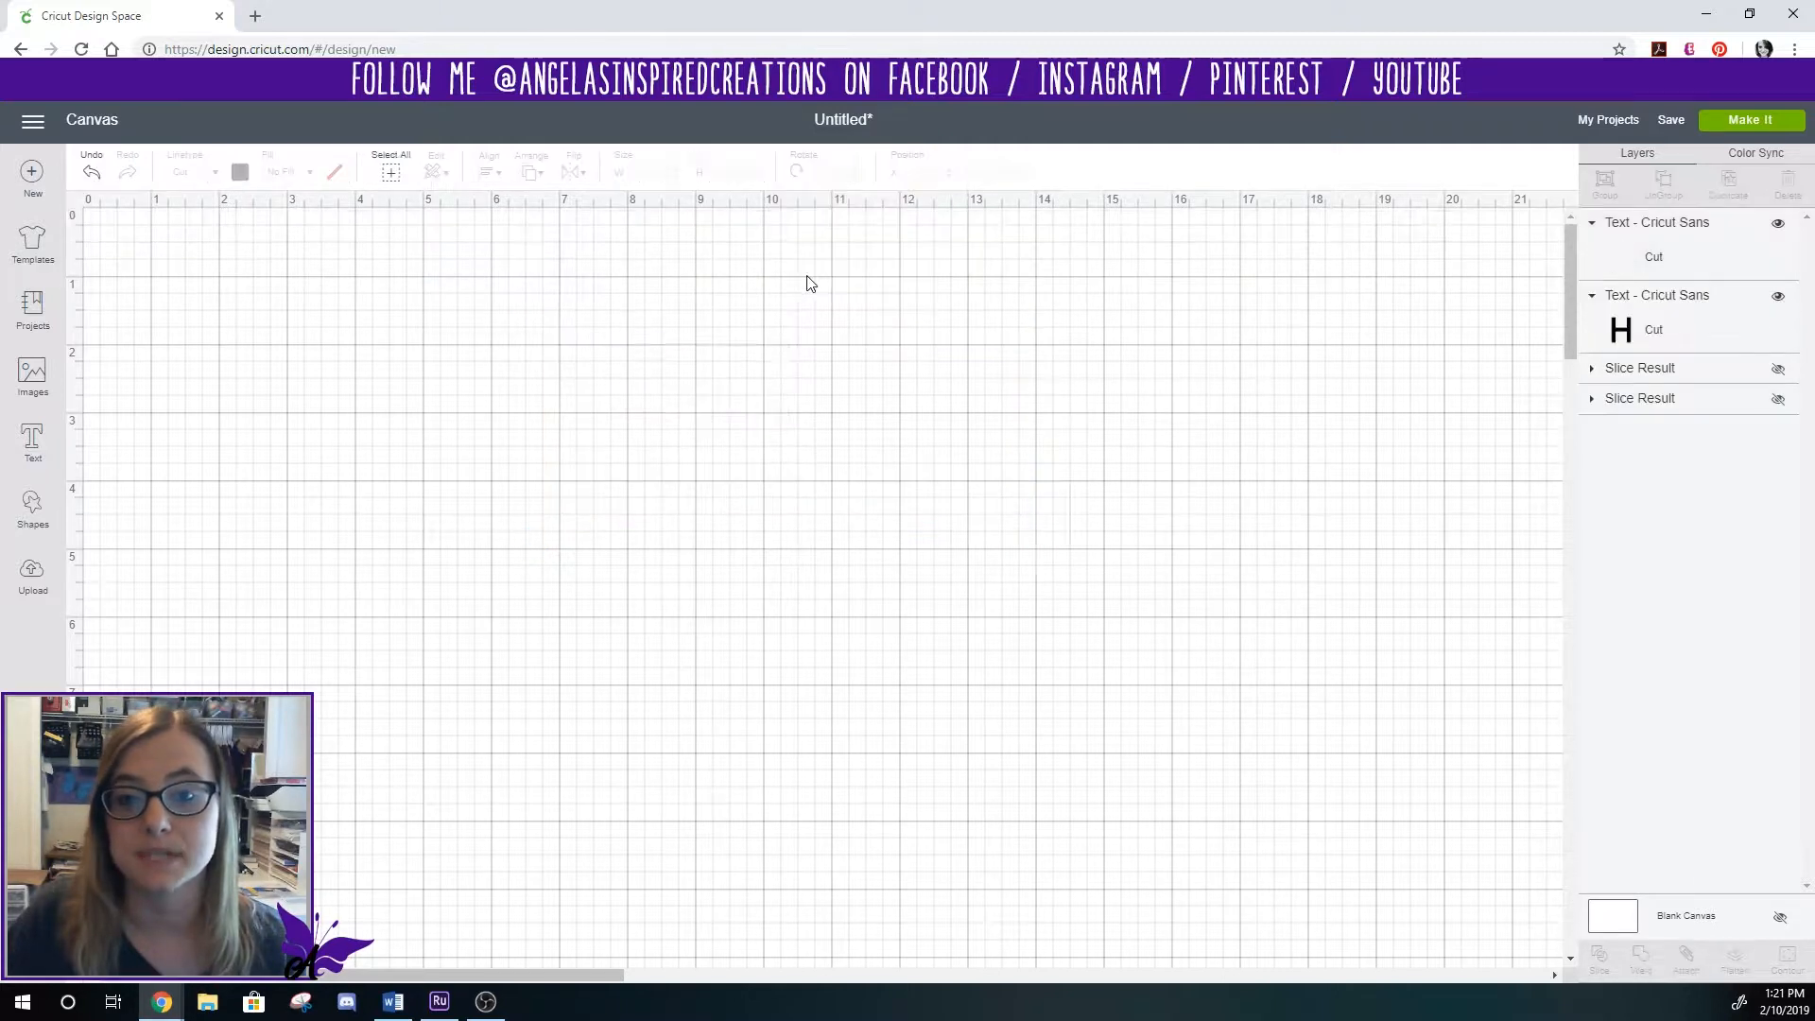
pyautogui.click(716, 387)
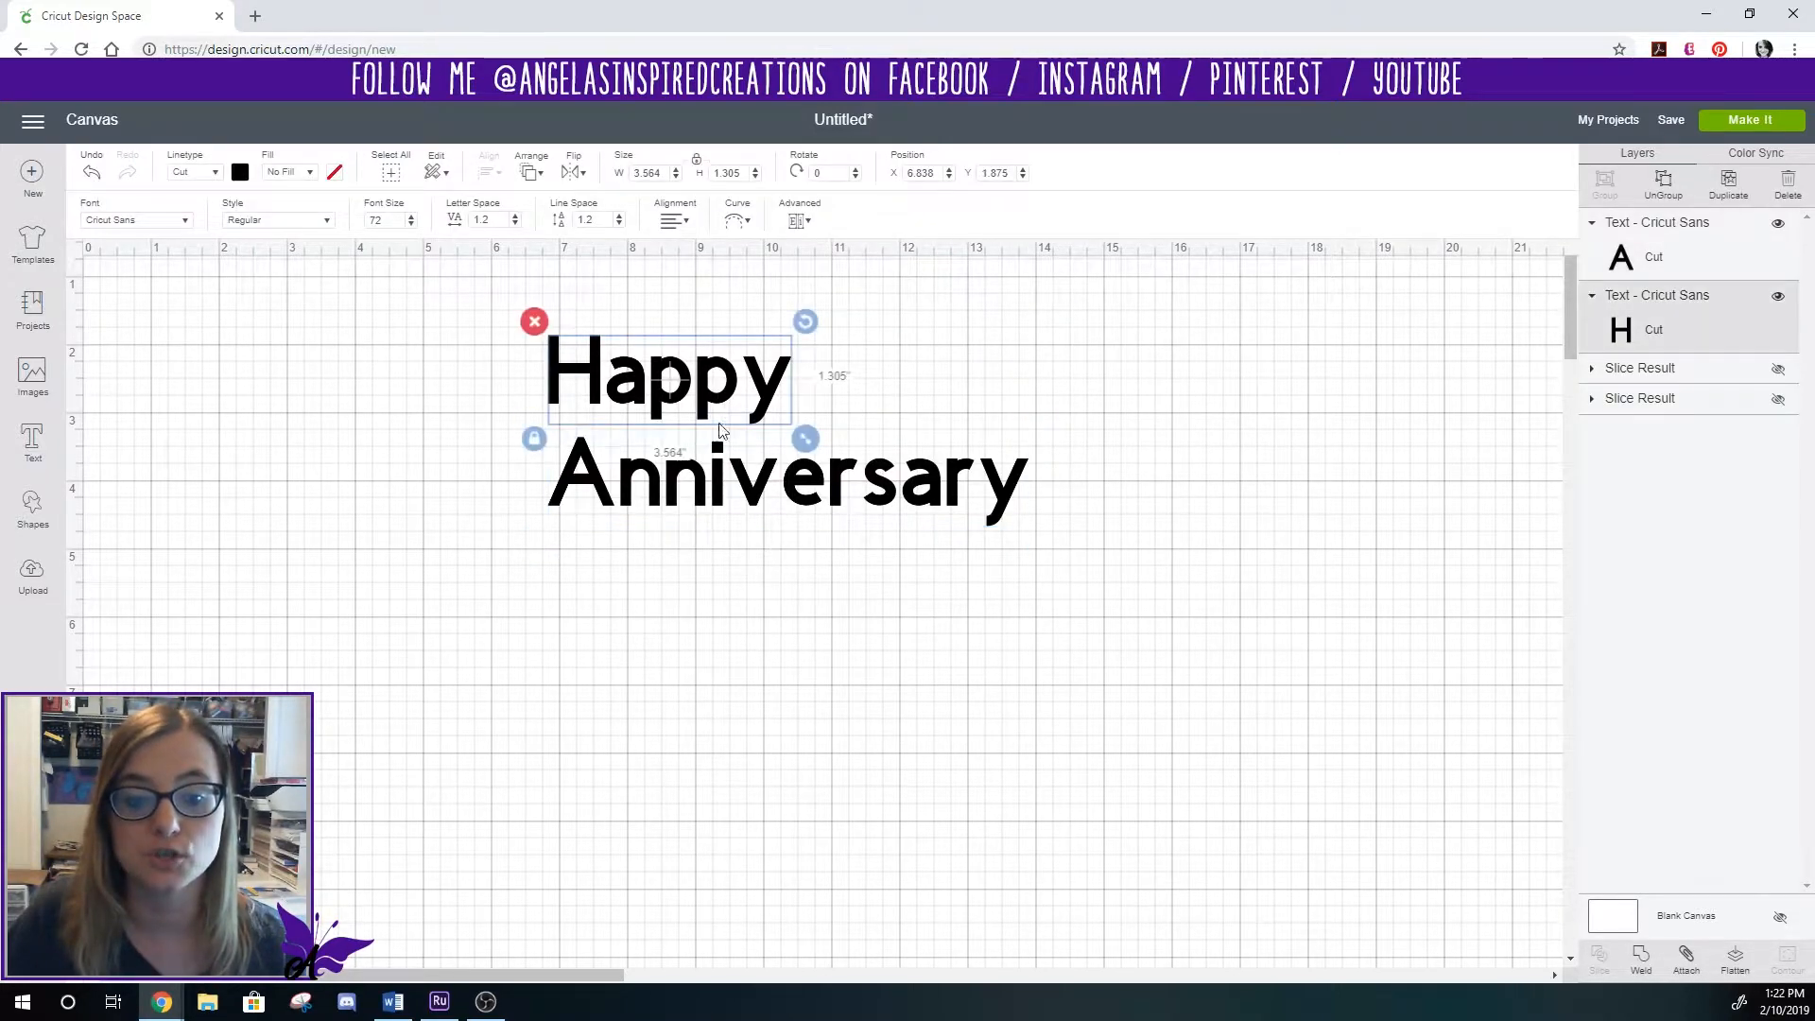
pyautogui.click(721, 478)
pyautogui.click(717, 412)
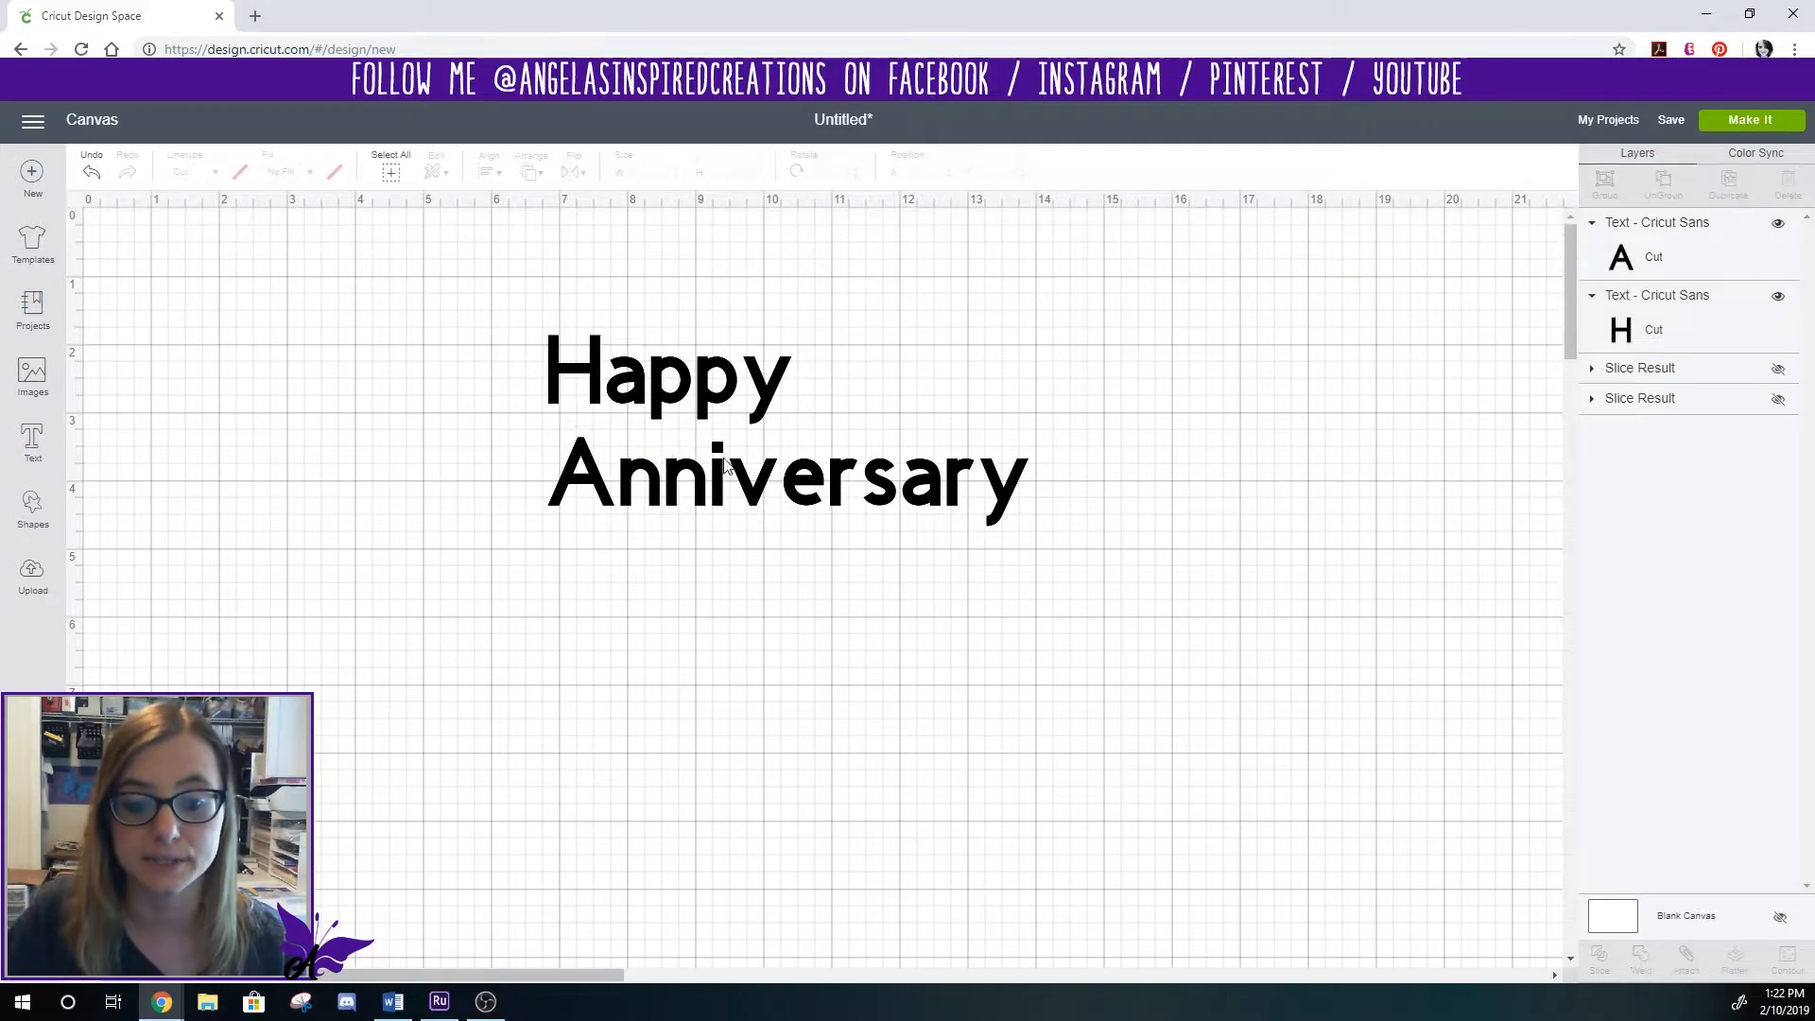
# - Align Happy and Anniversary with each other using Center Horizontally
pyautogui.moveTo(875, 613); pyautogui.dragTo(482, 322)
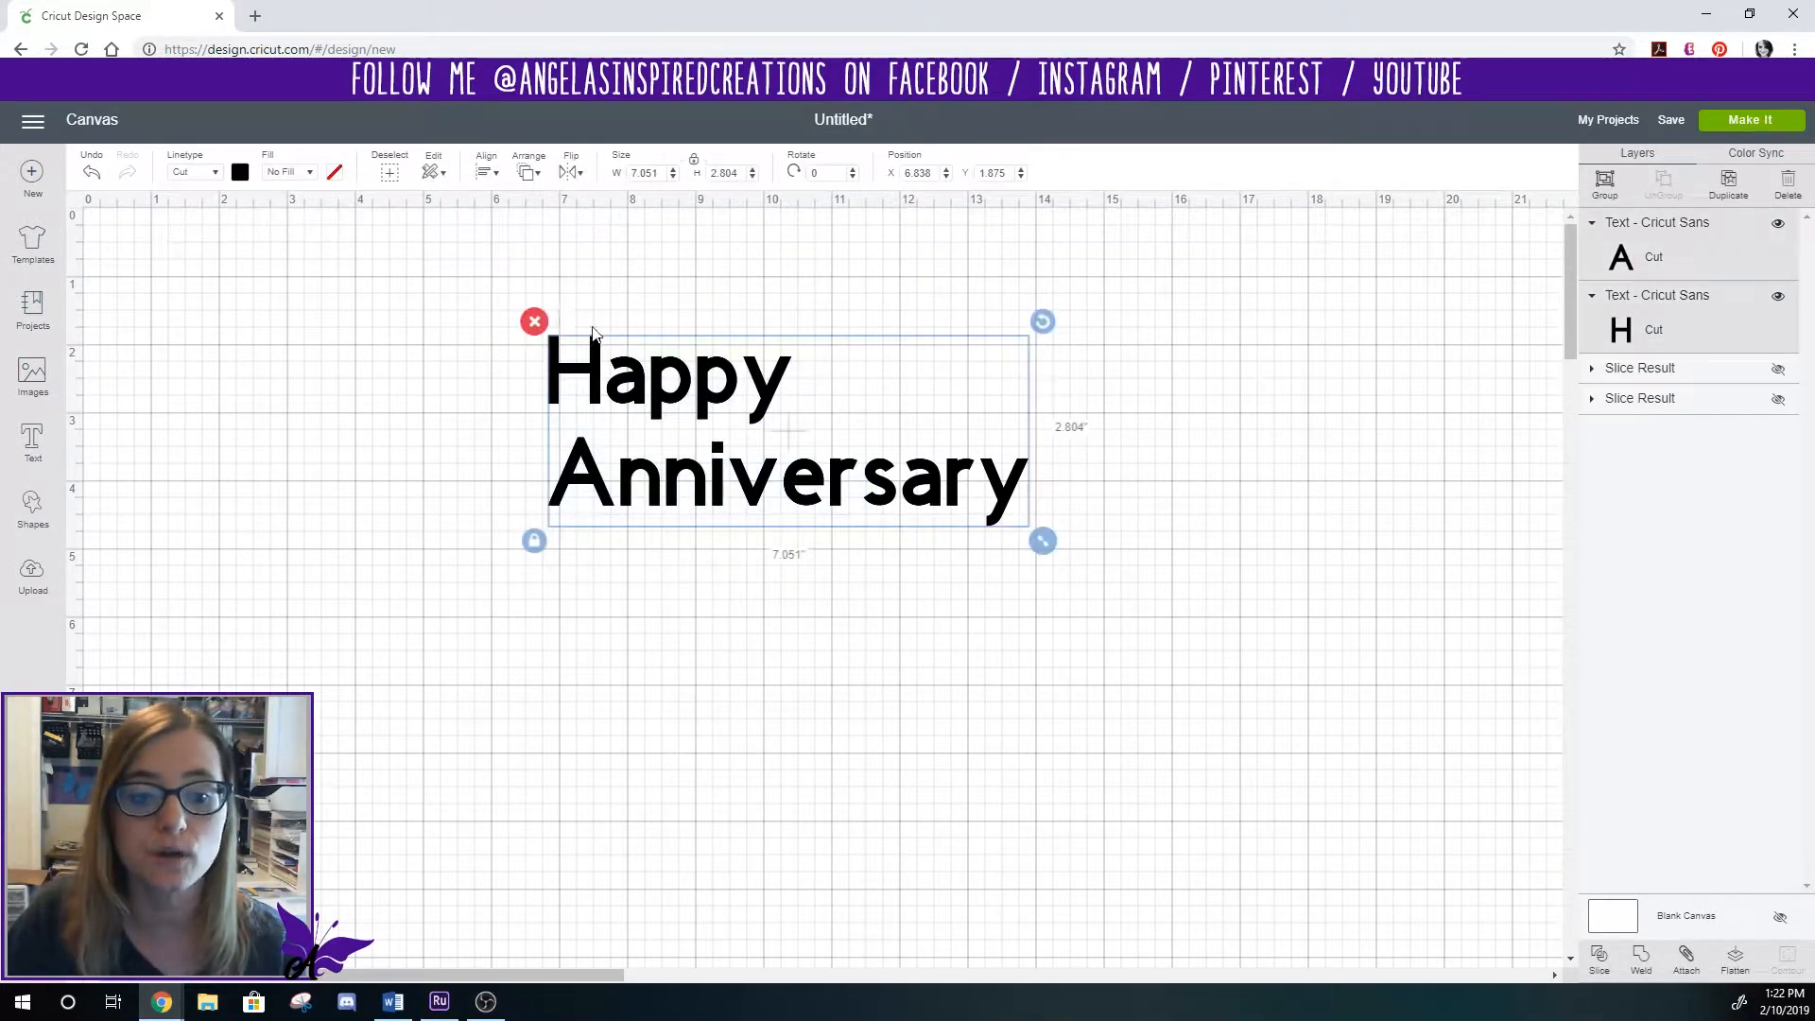
pyautogui.click(483, 174)
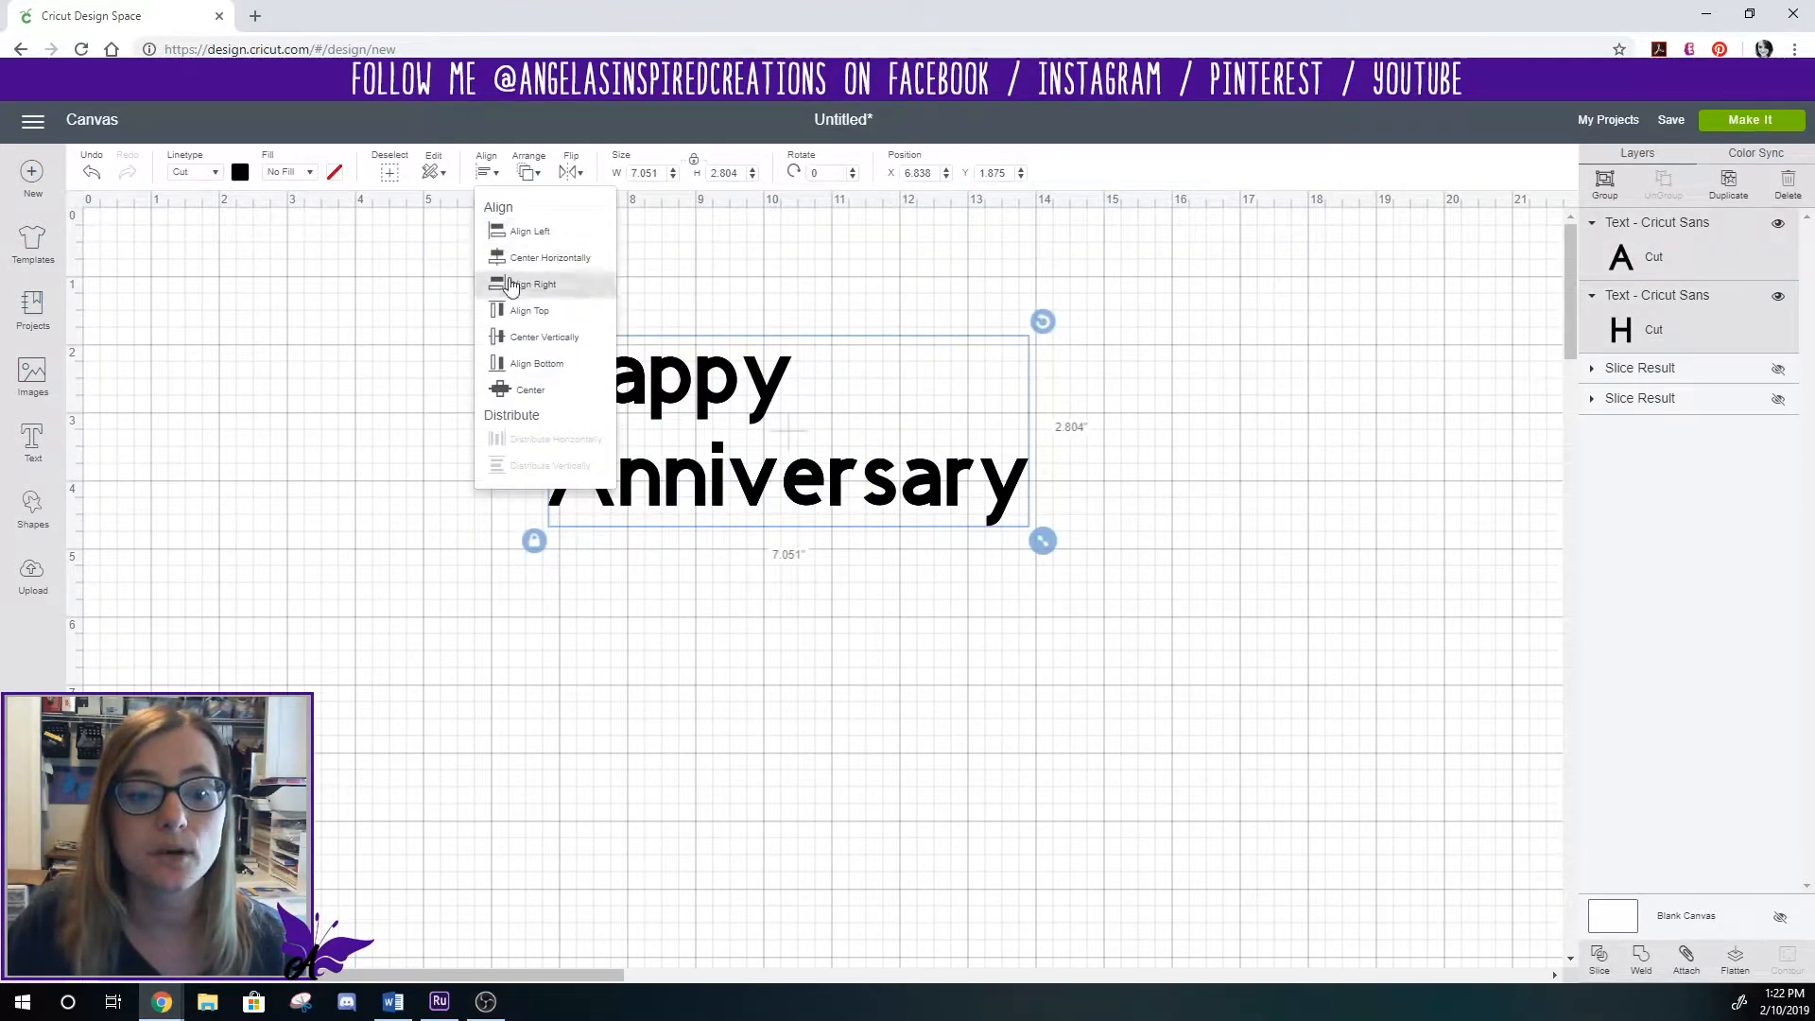
pyautogui.click(515, 255)
pyautogui.click(774, 577)
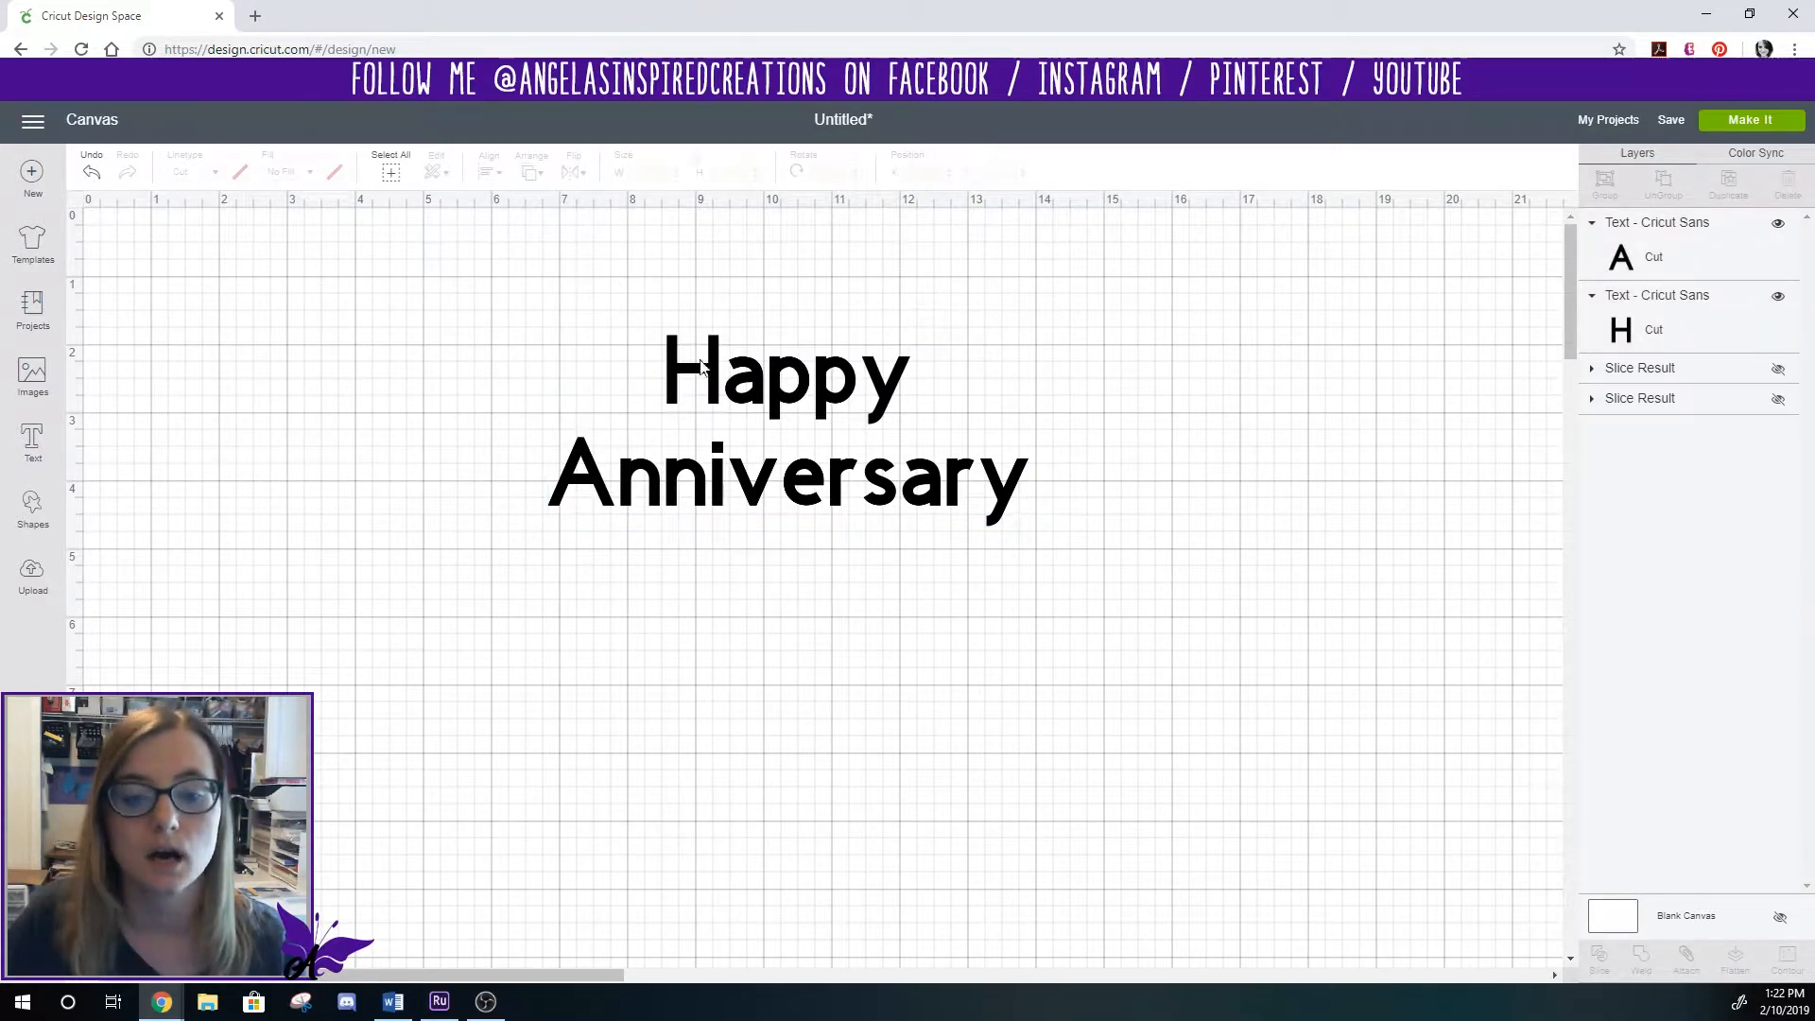
# - Move both words together straight down the canvas, placing Happy at about Y 3.65 in
pyautogui.moveTo(660, 319); pyautogui.dragTo(908, 559)
pyautogui.moveTo(808, 489); pyautogui.dragTo(808, 607)
pyautogui.click(831, 728)
# - Curve the word Happy with a diameter of 4 and move it up, clear of Anniversary
pyautogui.click(776, 530)
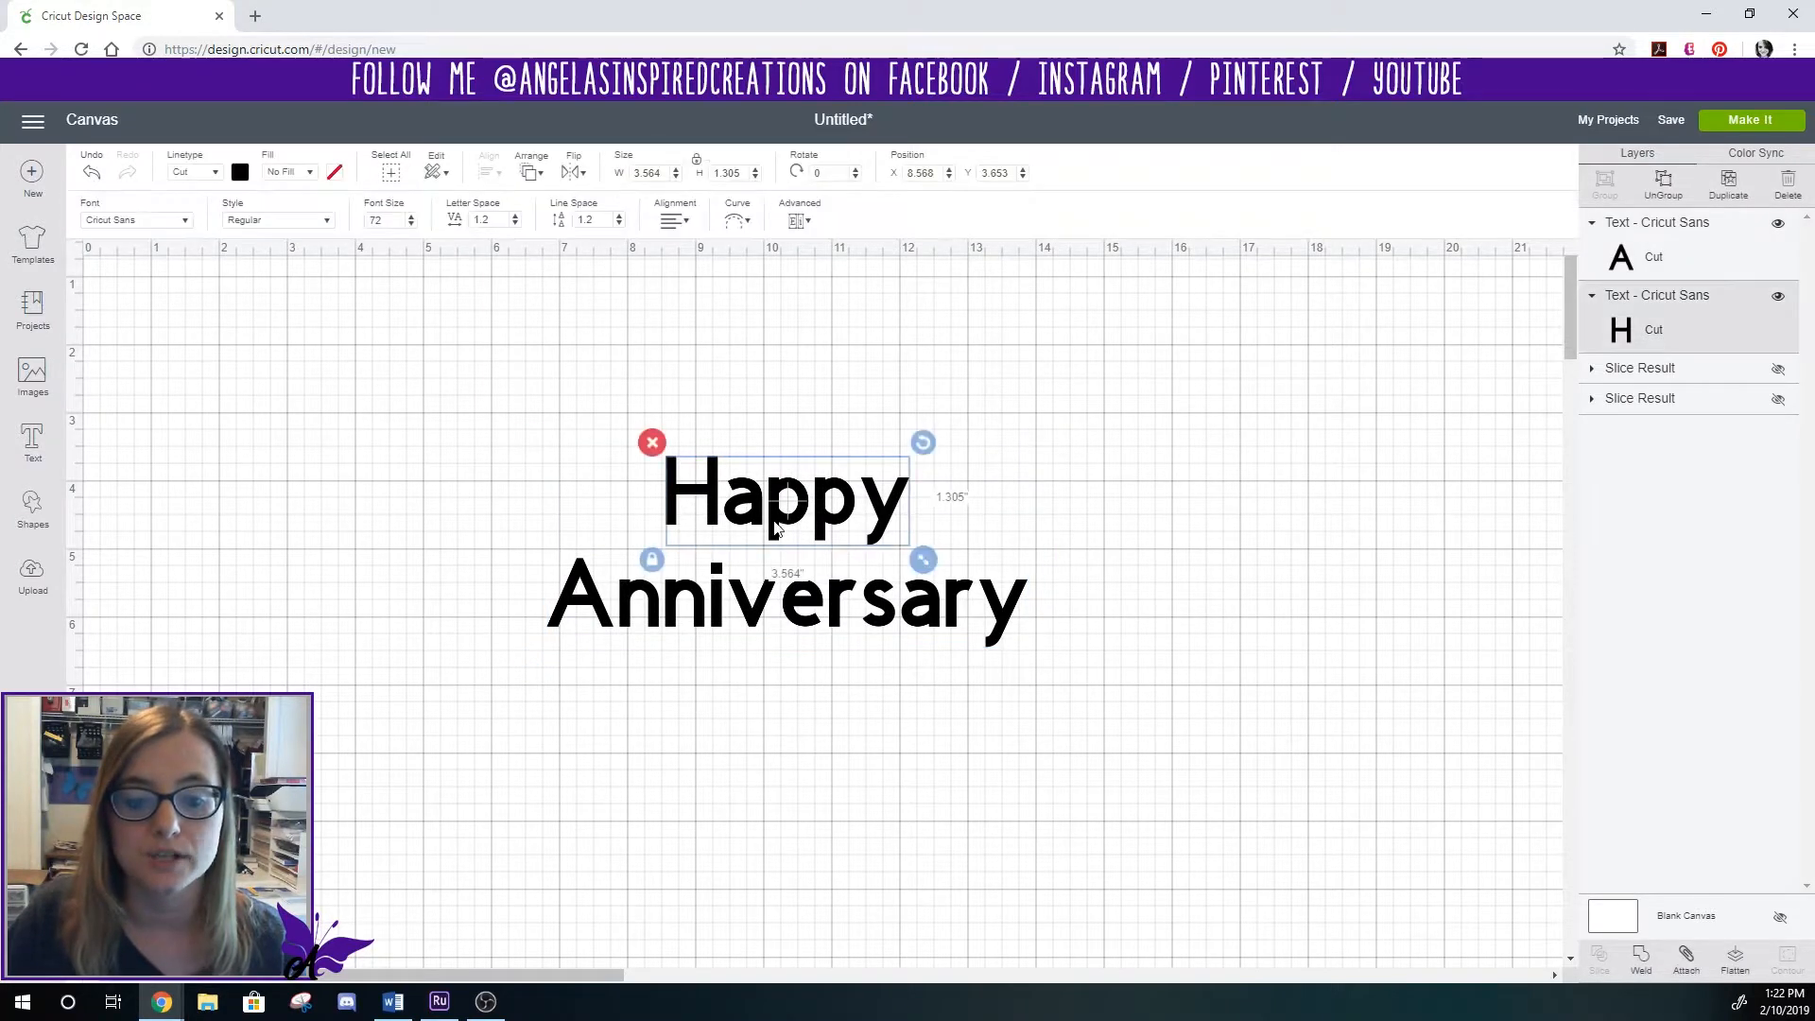
pyautogui.click(744, 224)
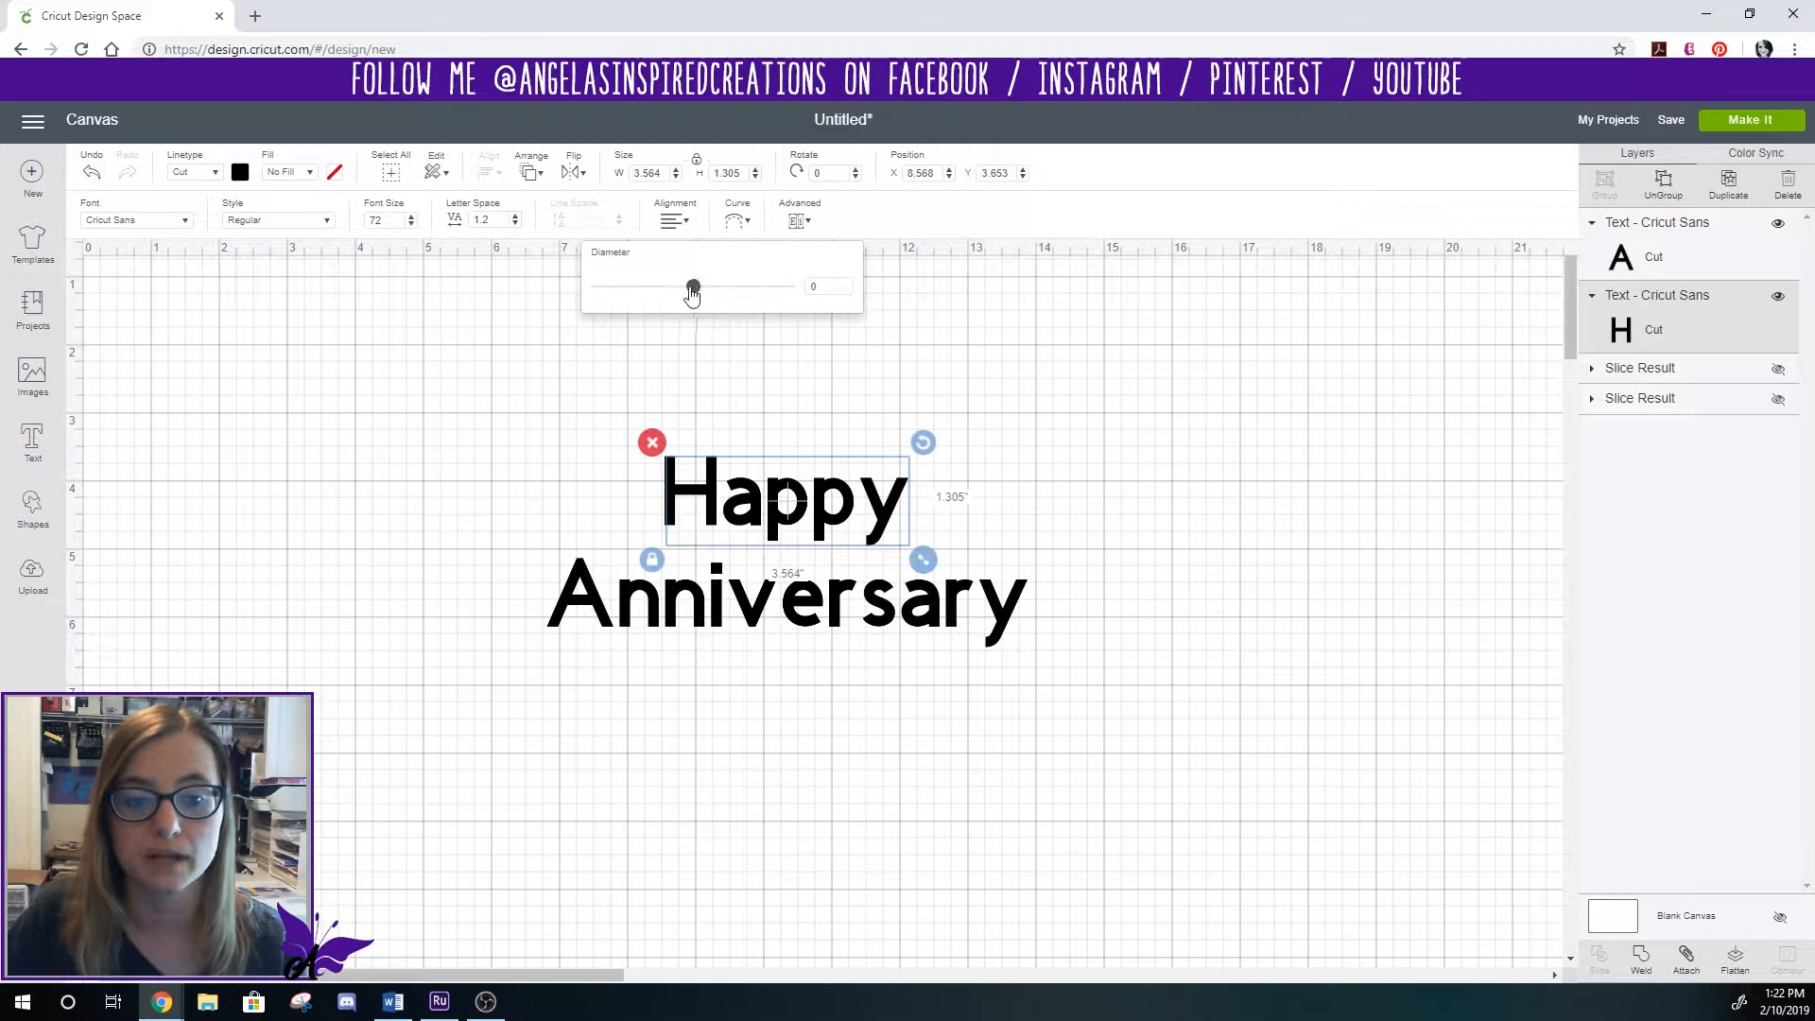
pyautogui.moveTo(692, 289); pyautogui.dragTo(755, 310)
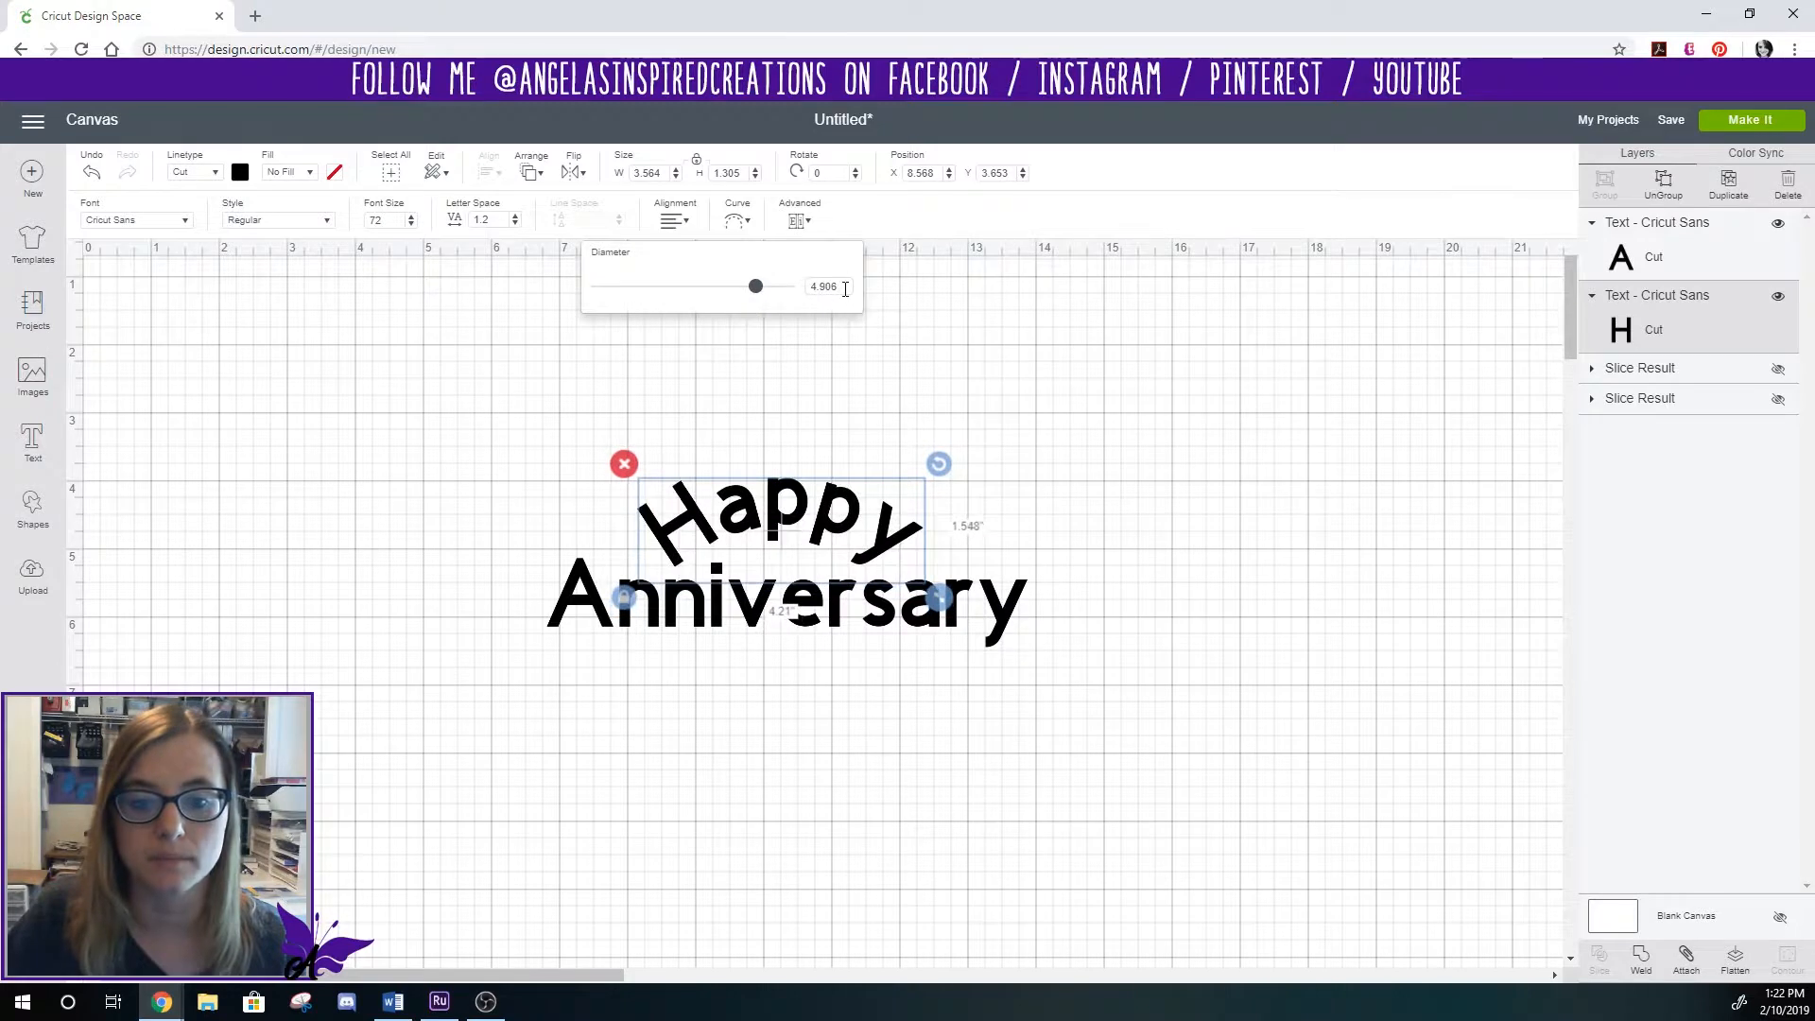
pyautogui.click(845, 288)
pyautogui.write('4')
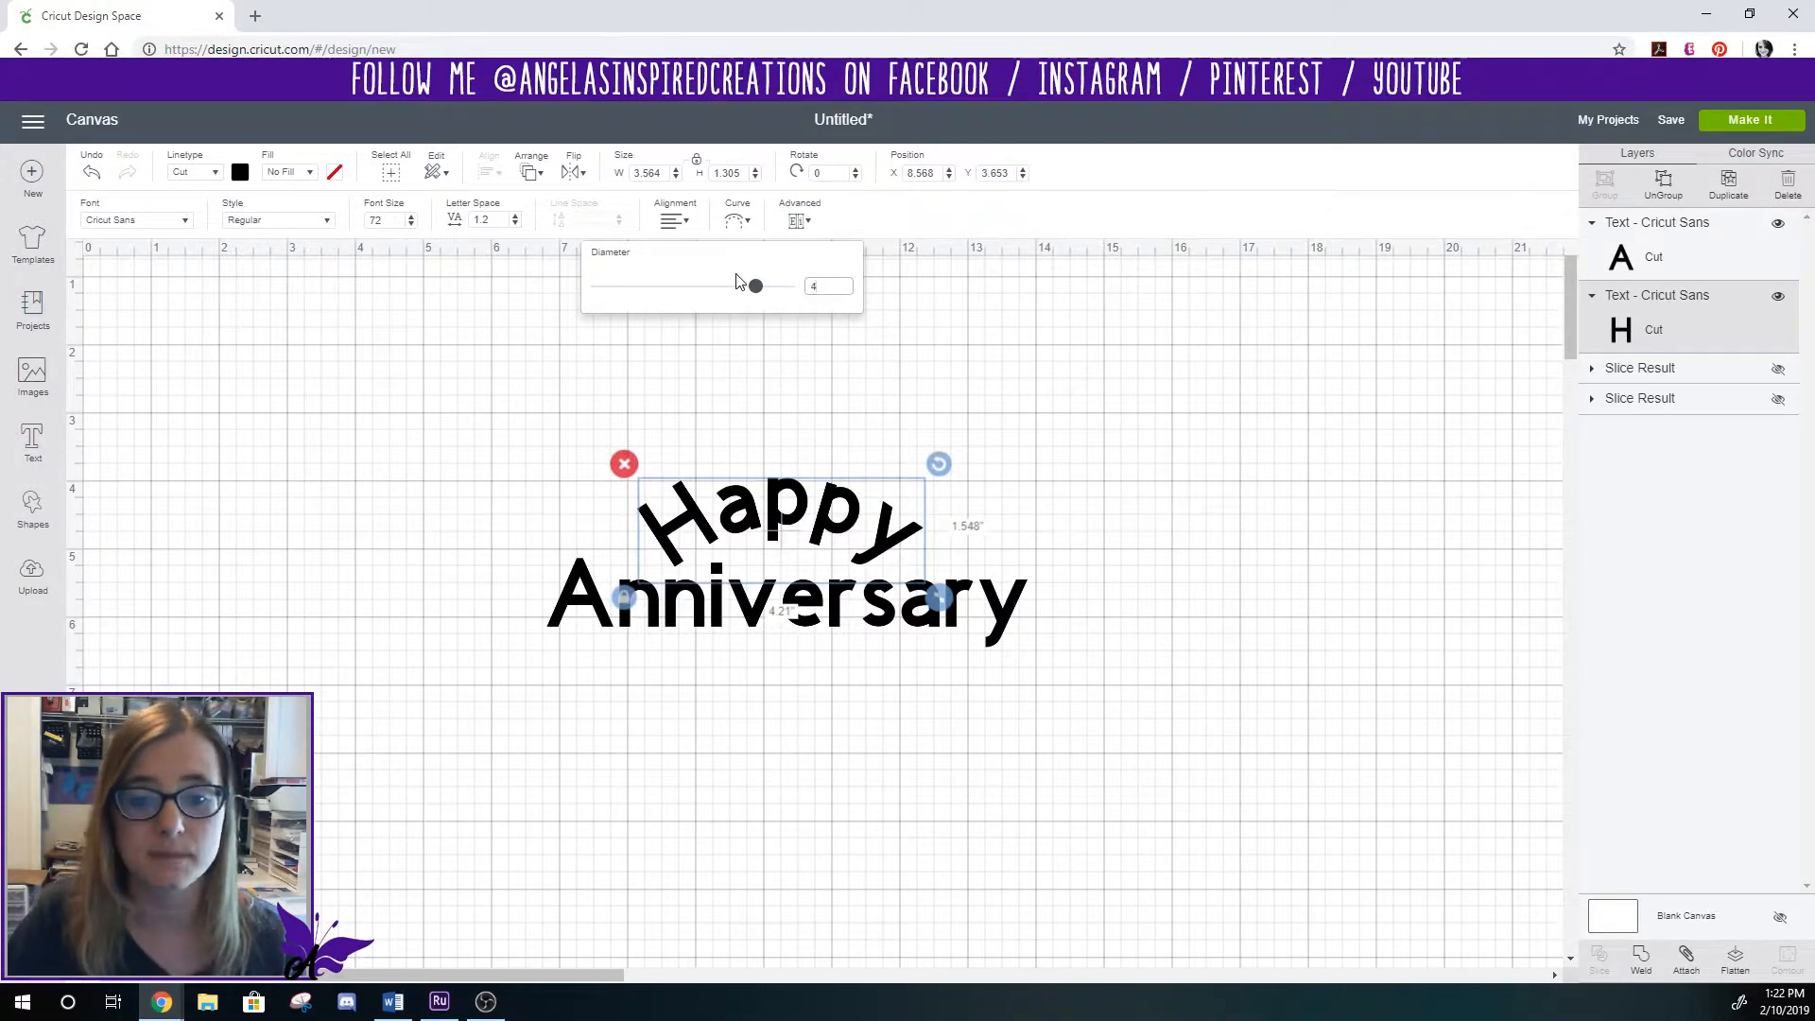
pyautogui.press('Return')
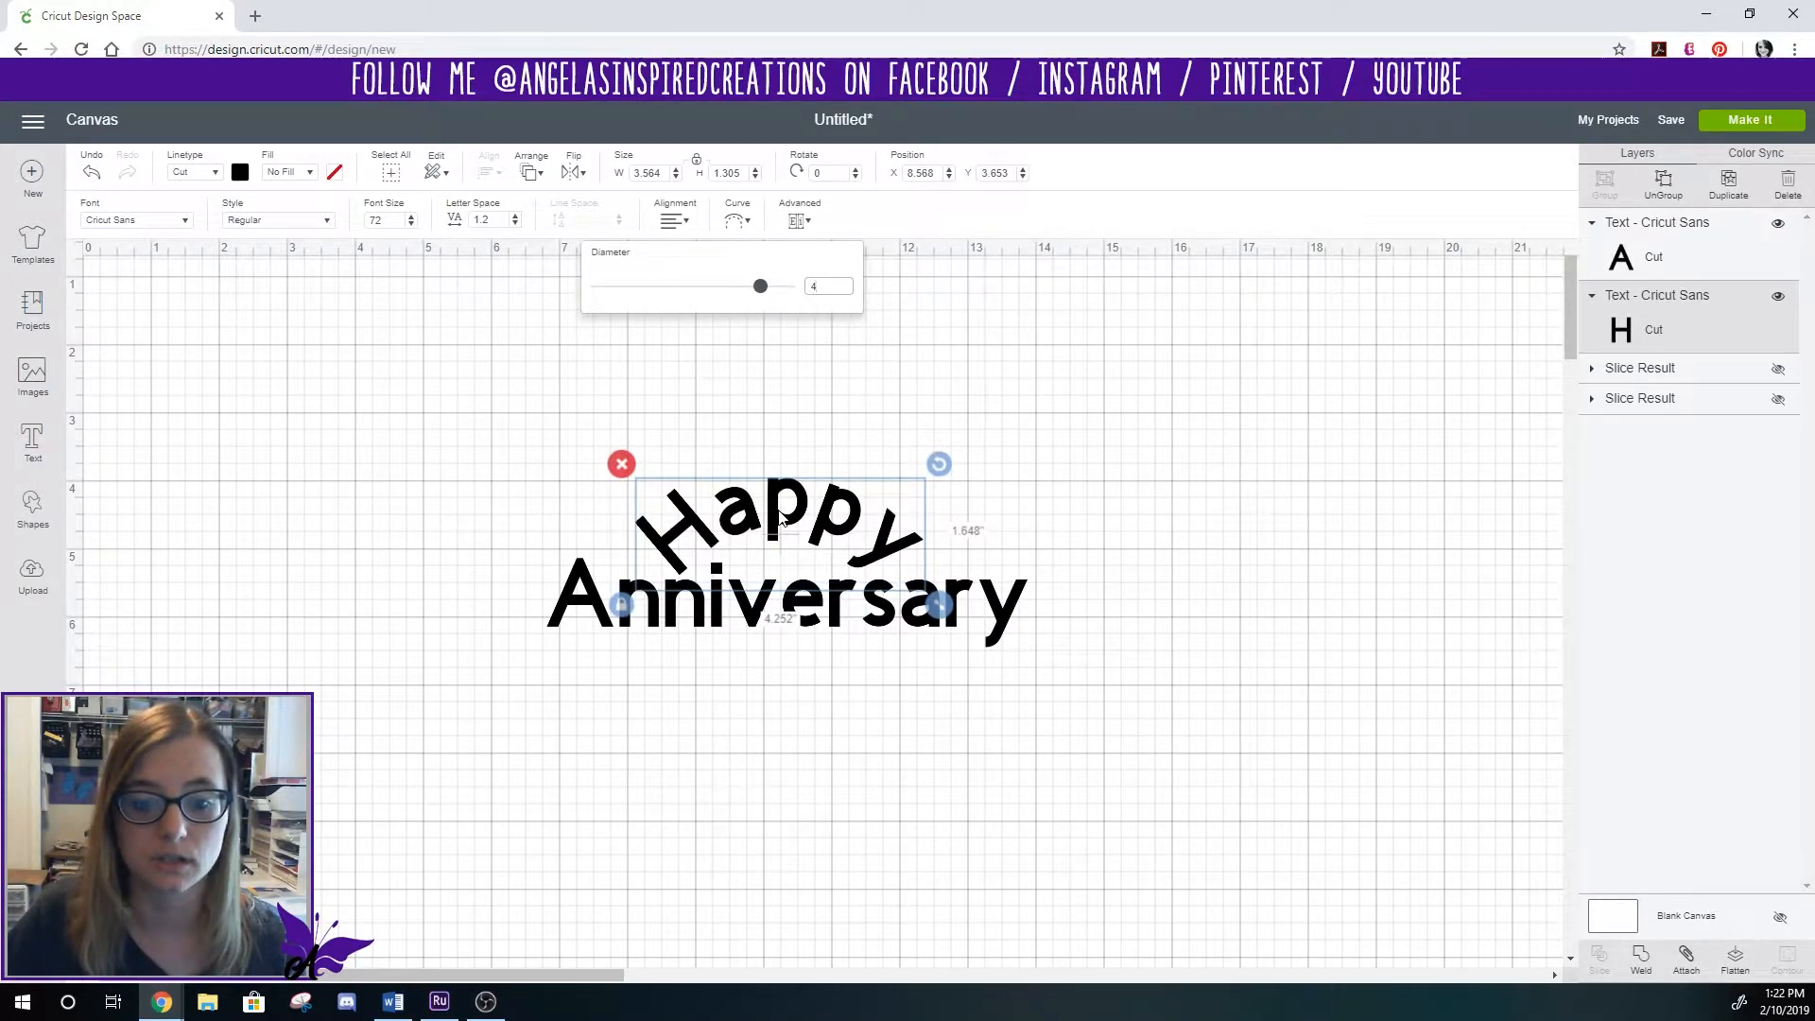
pyautogui.moveTo(781, 519); pyautogui.dragTo(781, 387)
pyautogui.moveTo(780, 388); pyautogui.dragTo(781, 388)
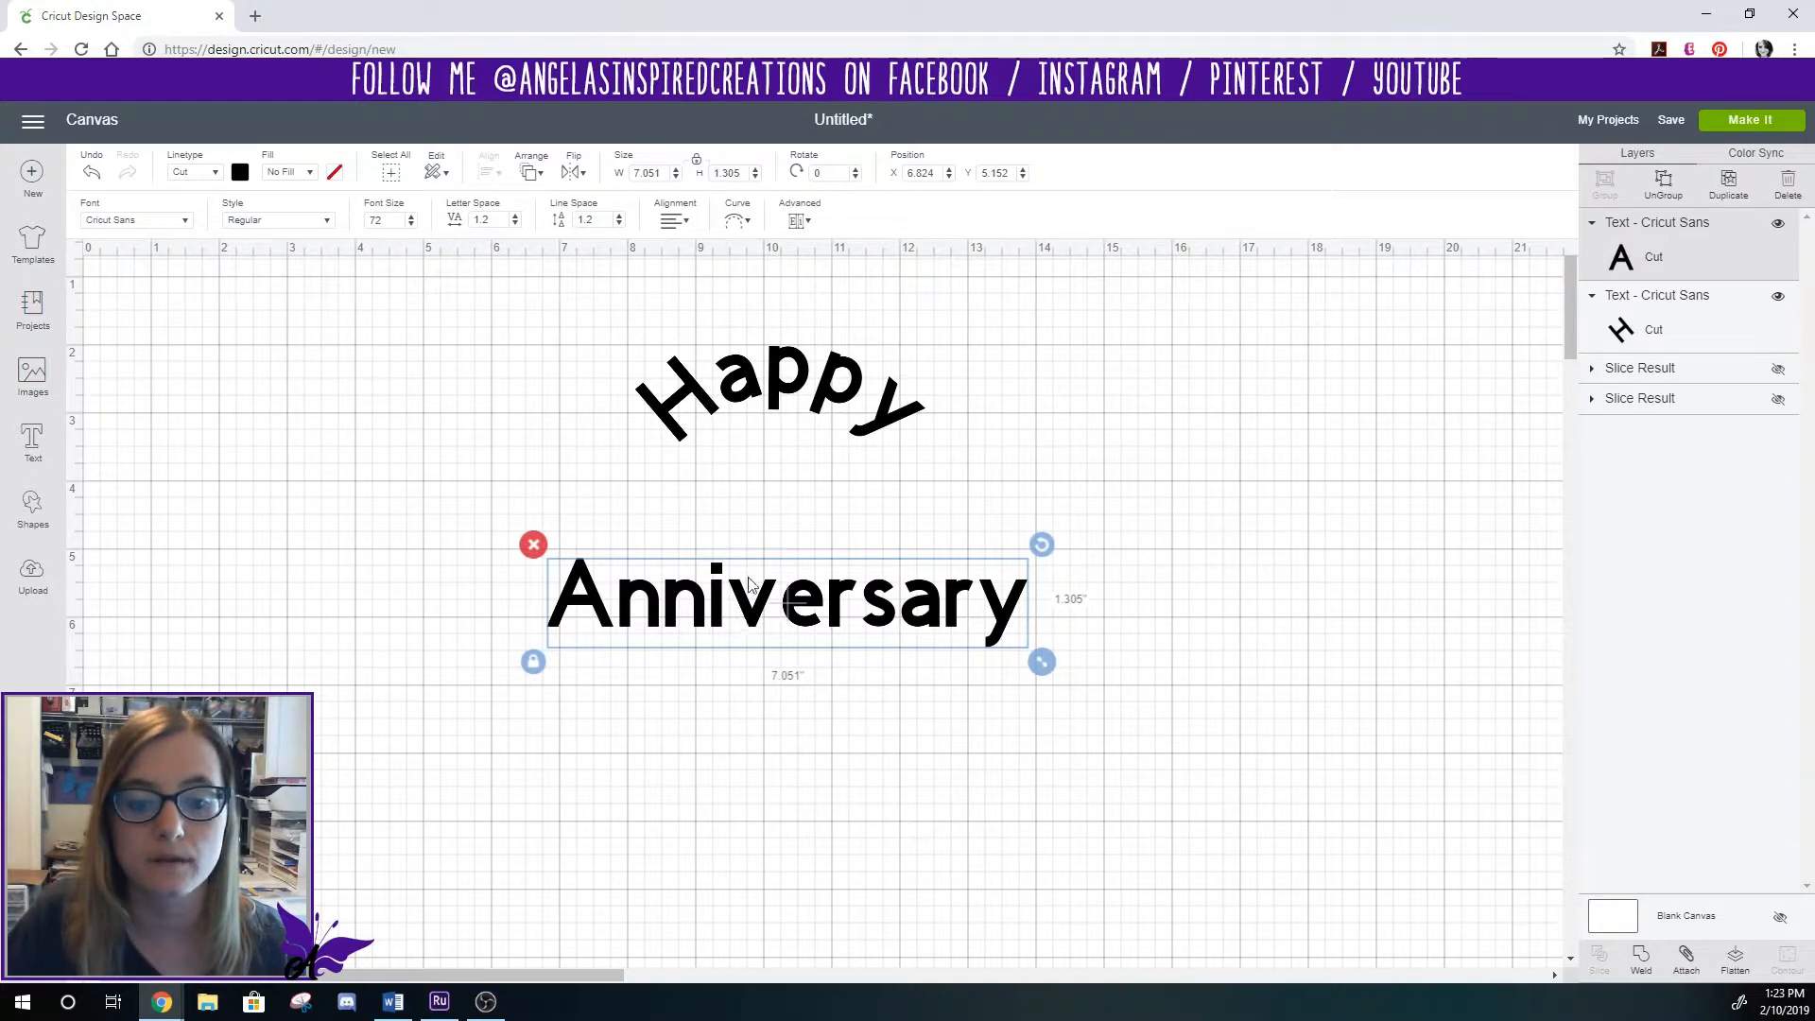
# - Curve the word Anniversary with a diameter of -4 and move it down below Happy
pyautogui.click(739, 224)
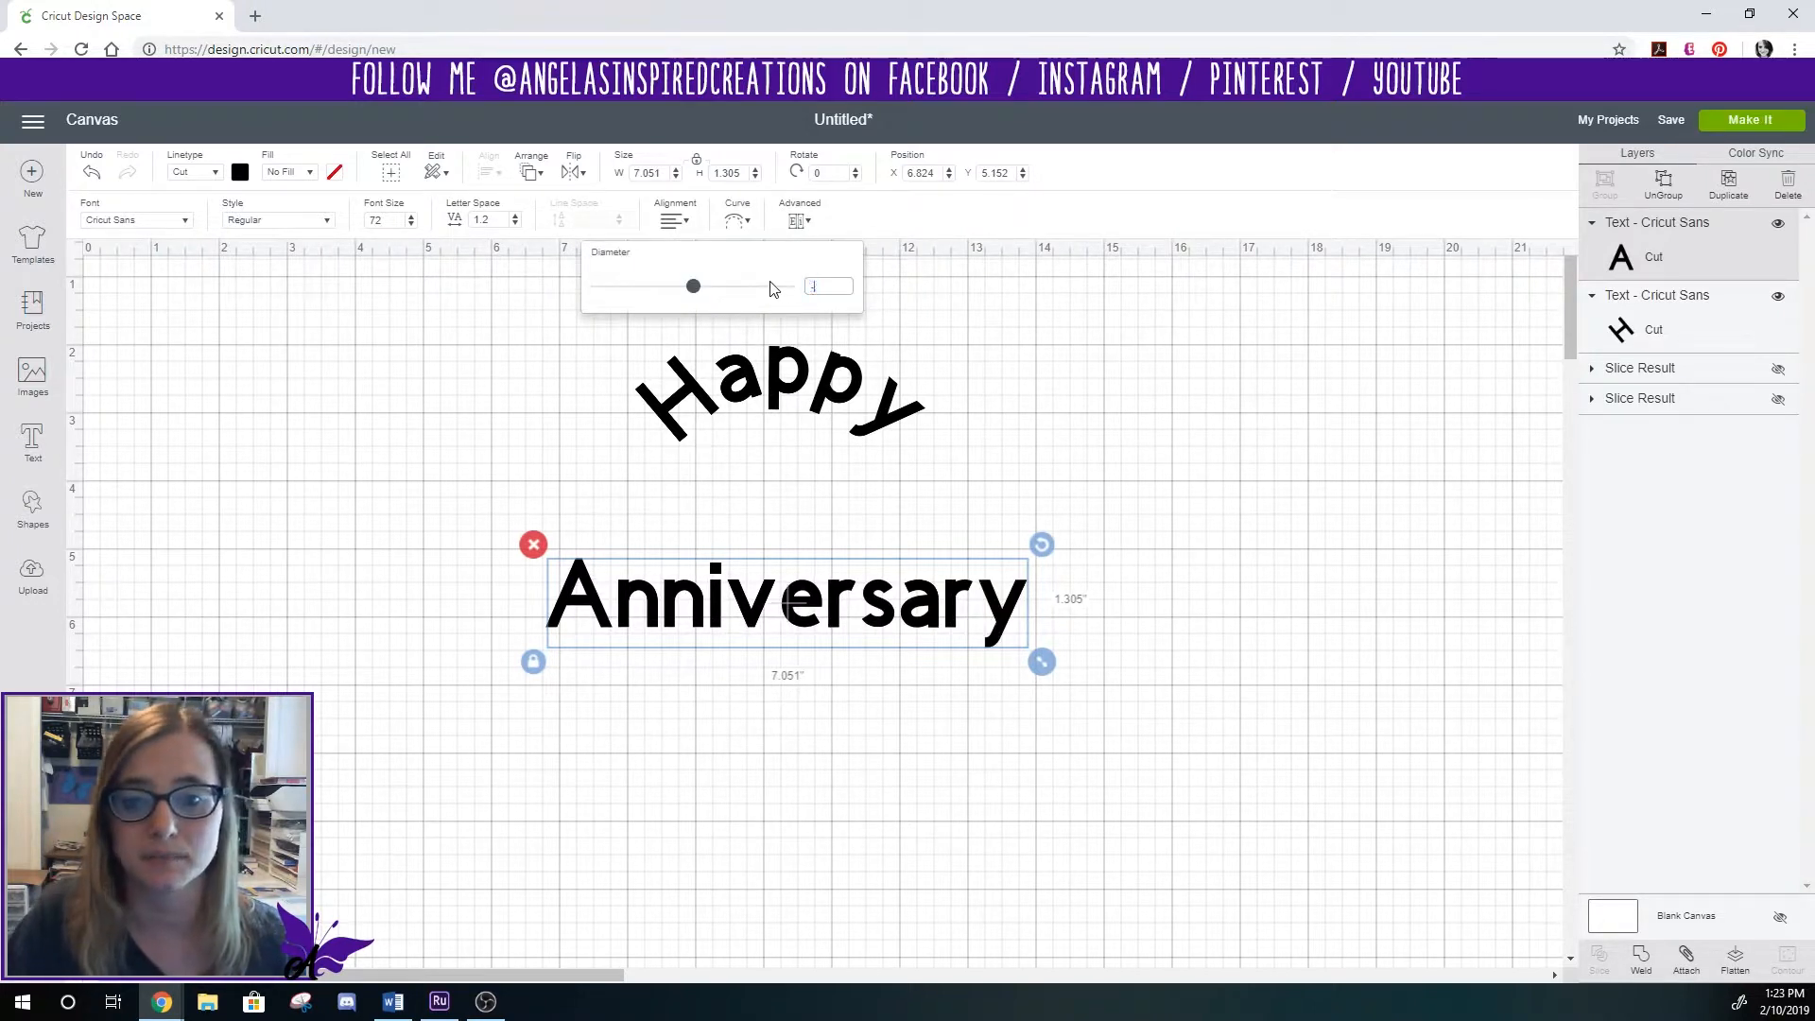
pyautogui.write('-4')
pyautogui.press('Return')
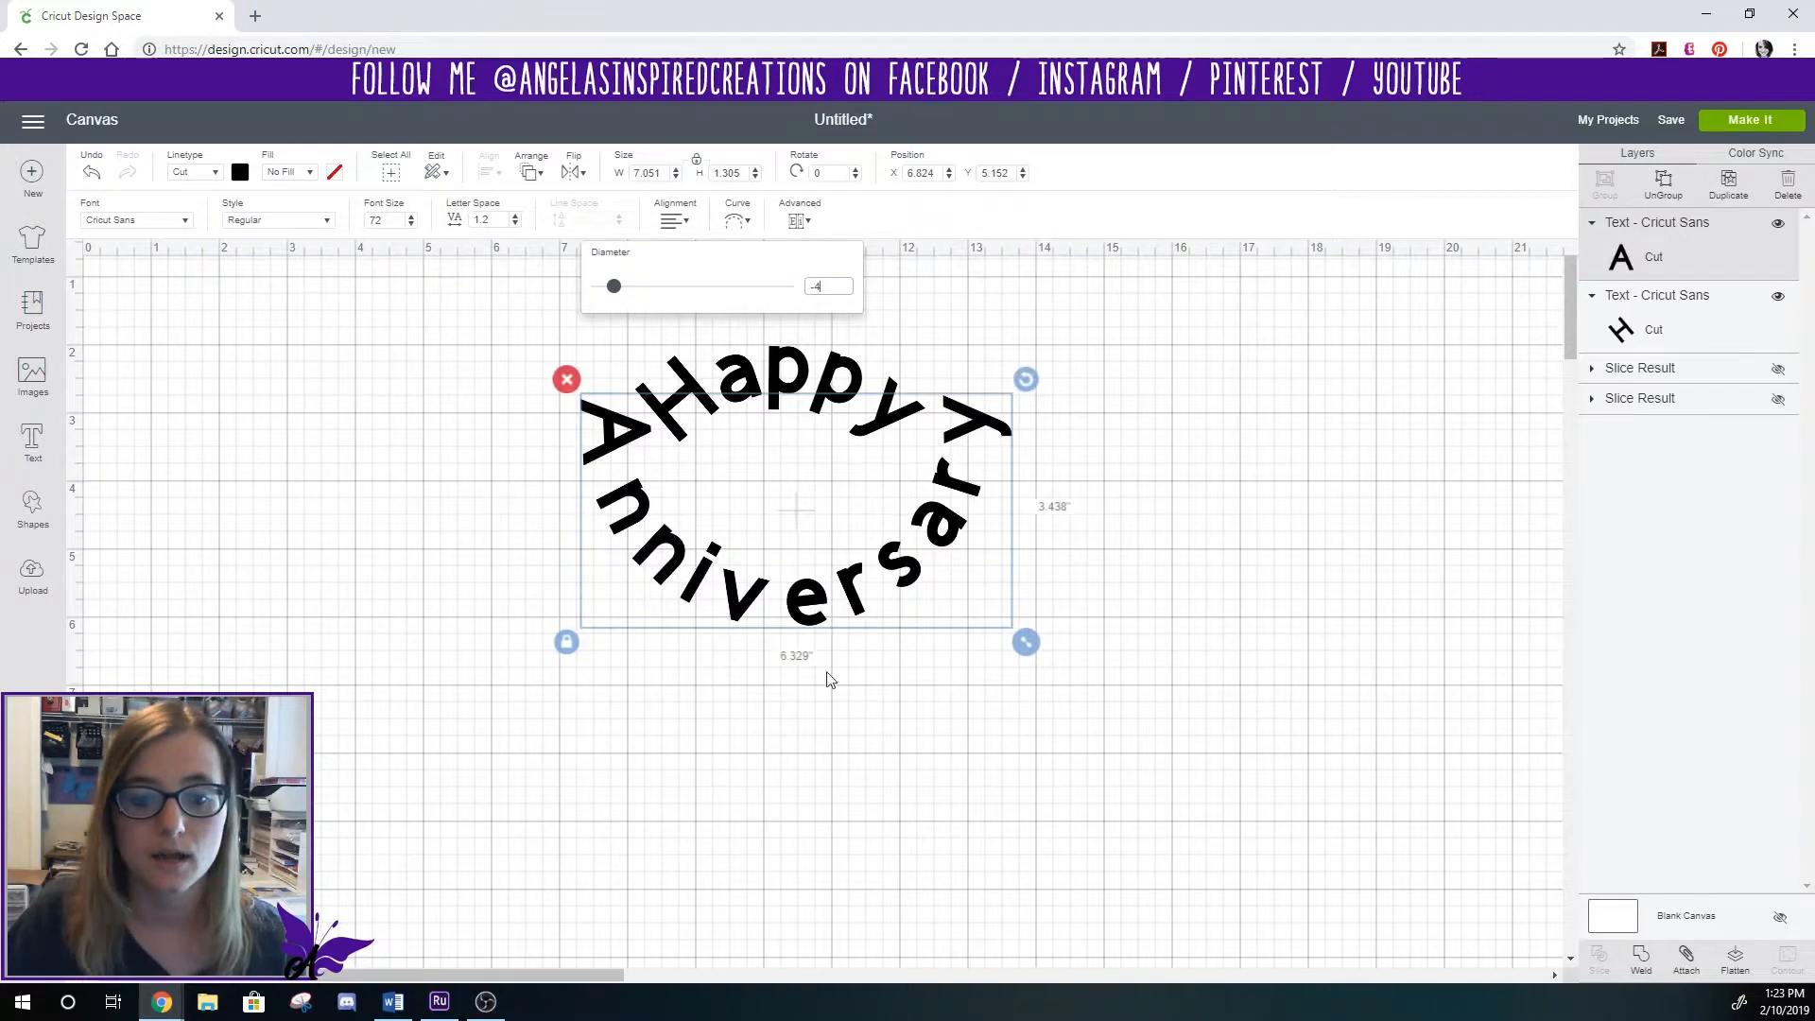
pyautogui.moveTo(810, 636); pyautogui.dragTo(813, 727)
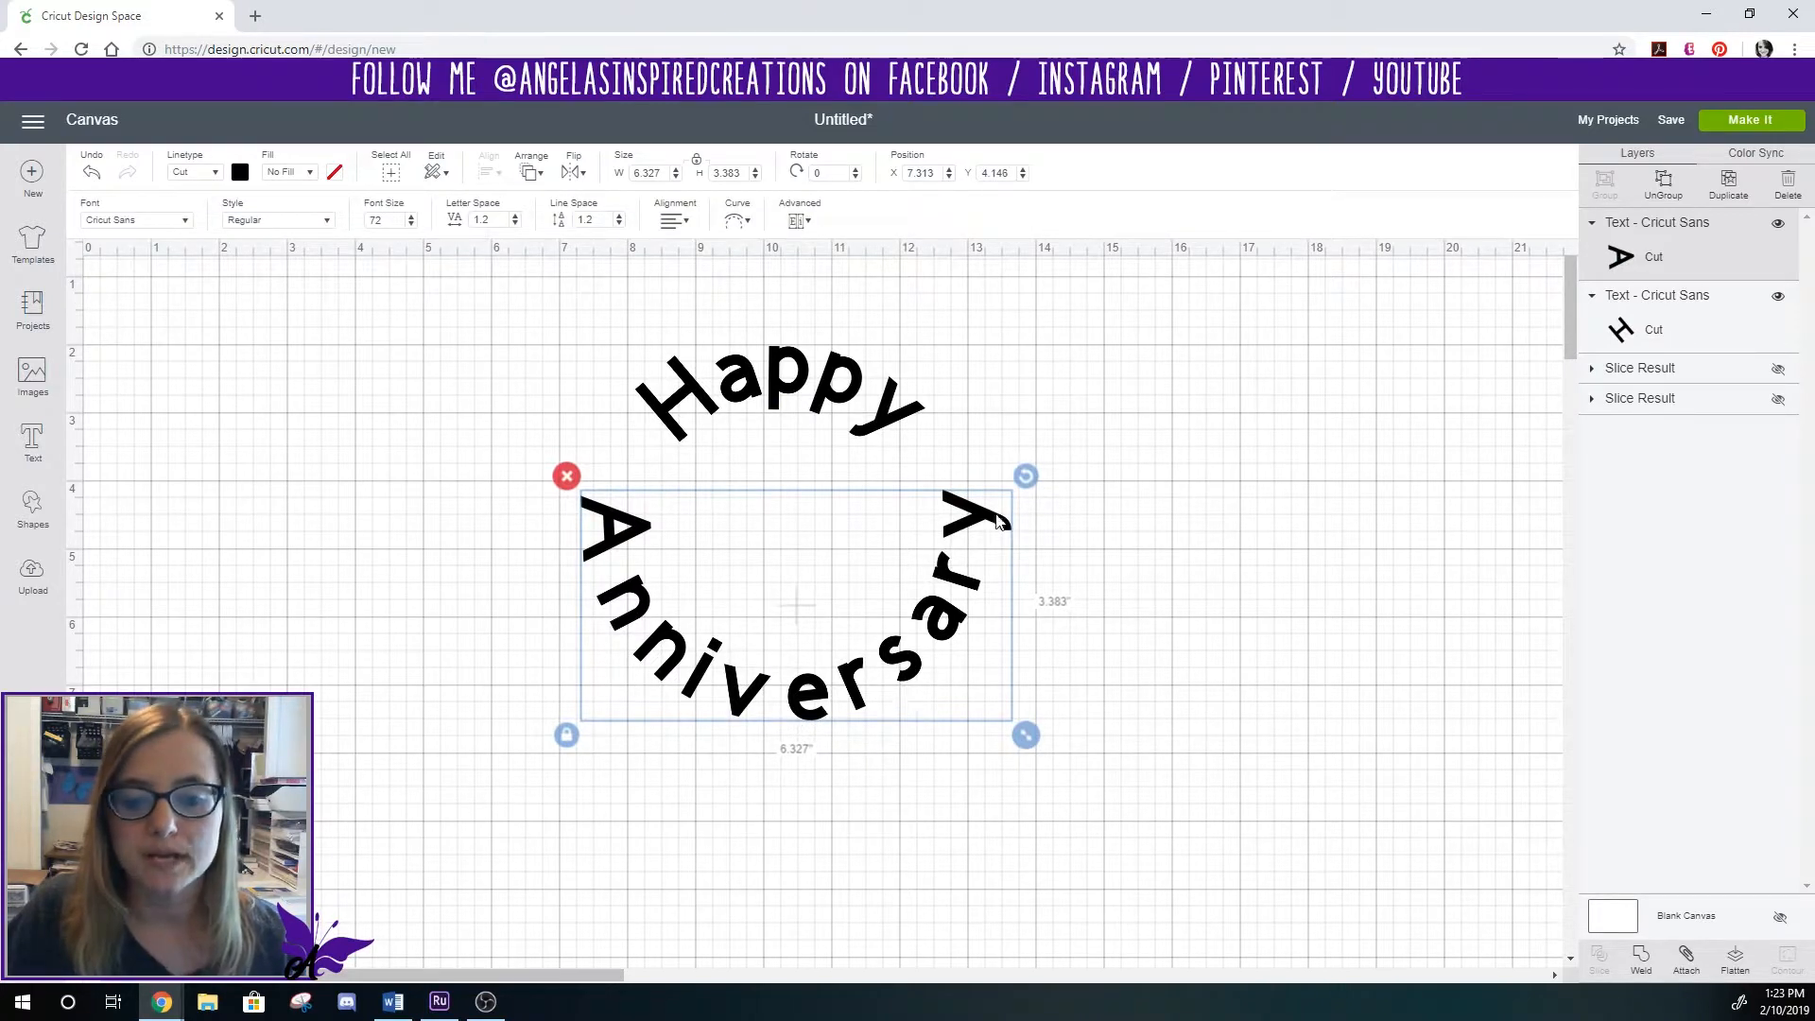
# - Reduce the letter space of Anniversary to -0.1
pyautogui.click(515, 225)
pyautogui.click(515, 225)
pyautogui.click(515, 225)
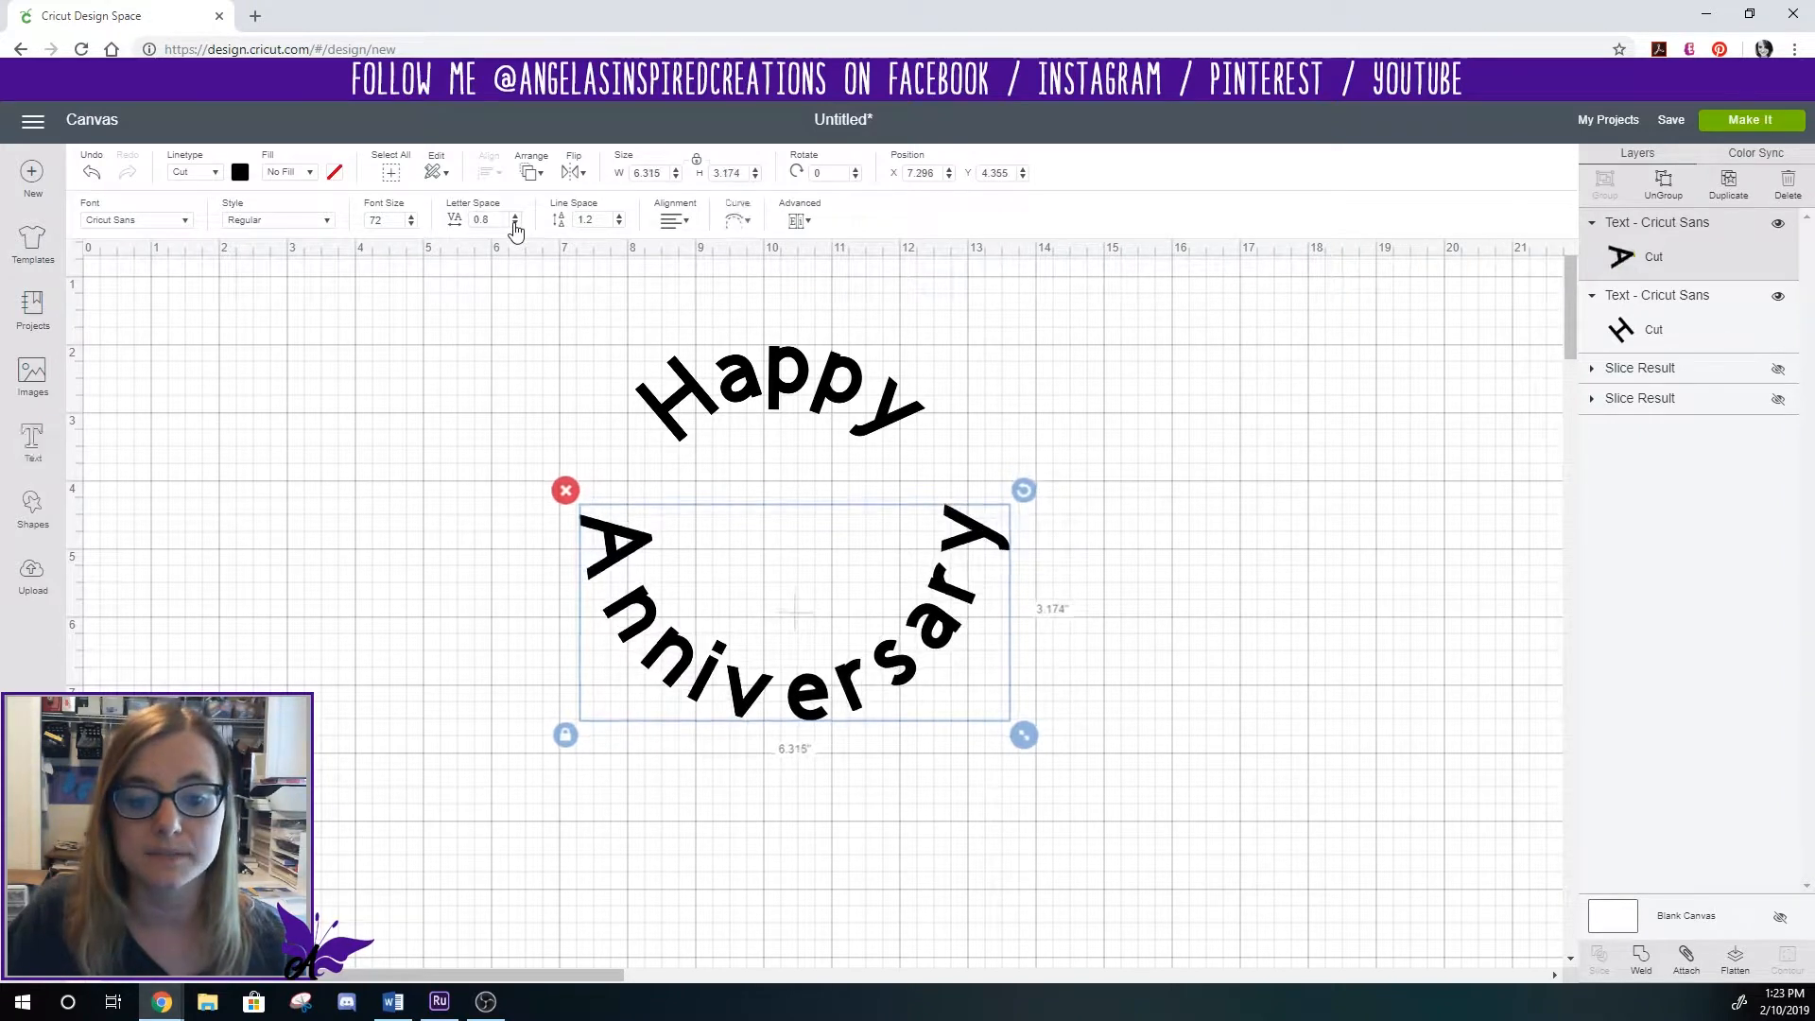
pyautogui.click(515, 225)
pyautogui.click(515, 225)
pyautogui.click(515, 225)
pyautogui.click(515, 225)
pyautogui.click(516, 225)
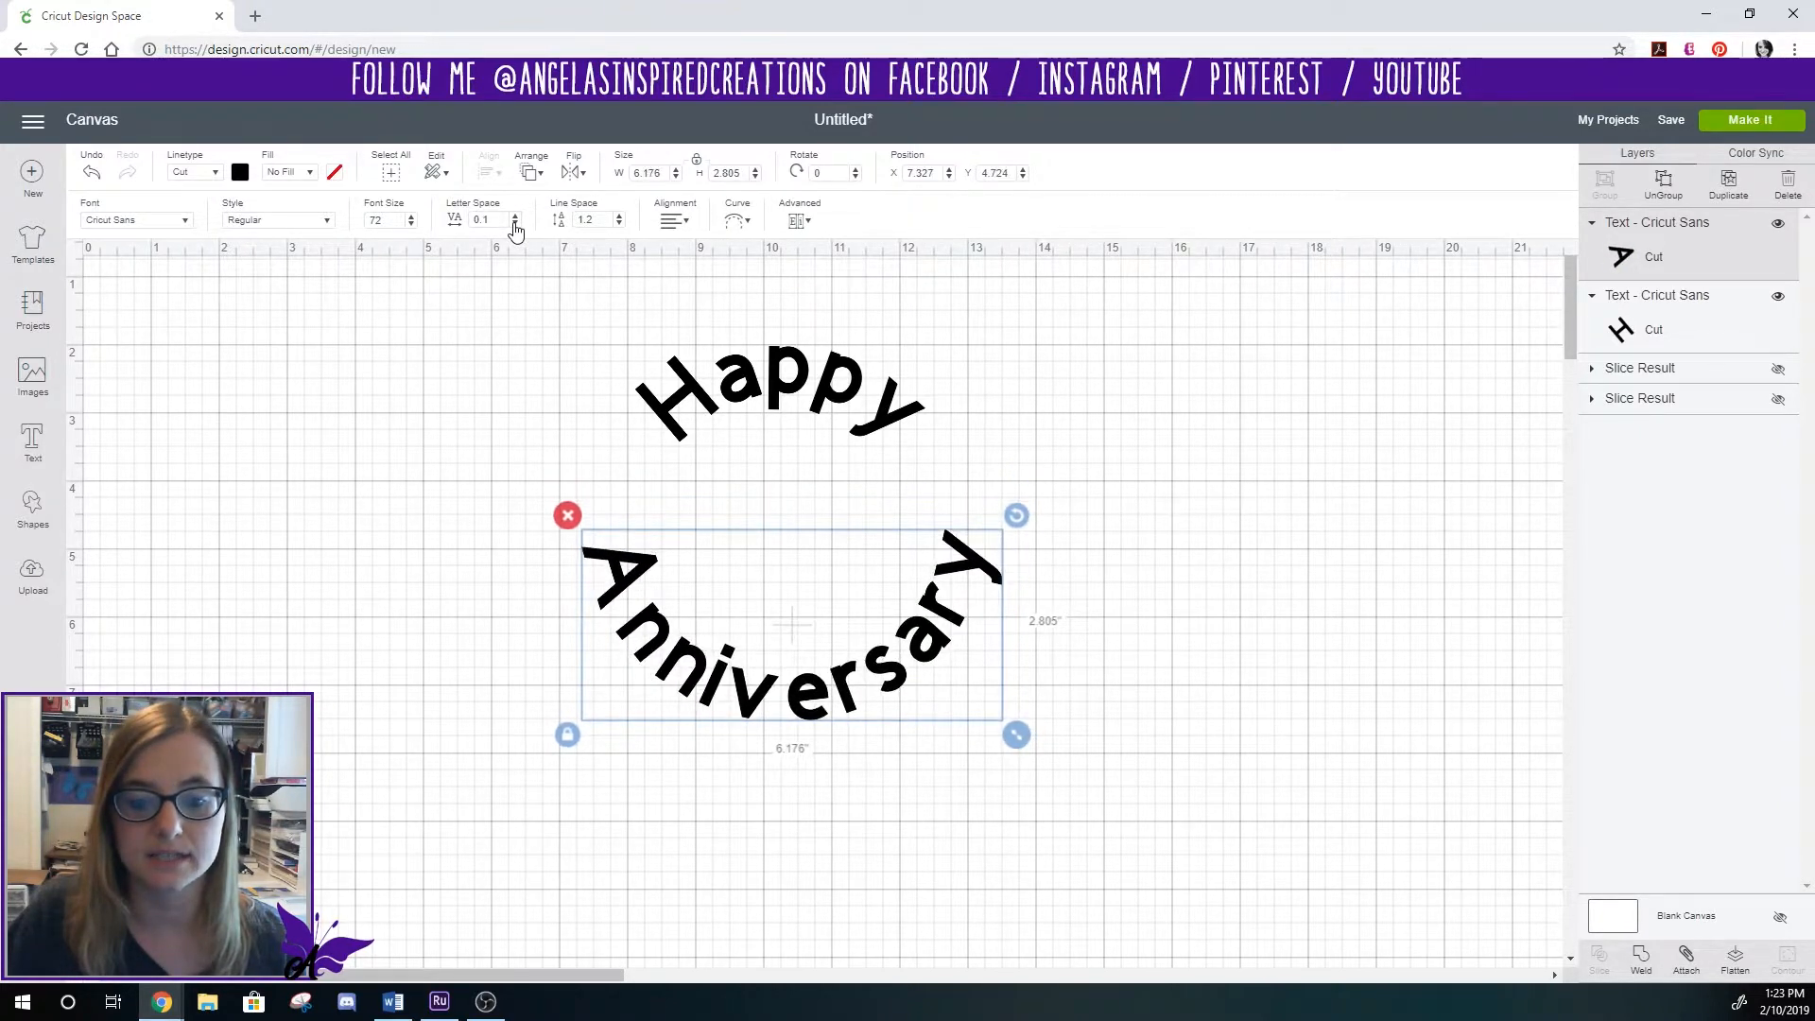
pyautogui.click(515, 225)
pyautogui.click(515, 225)
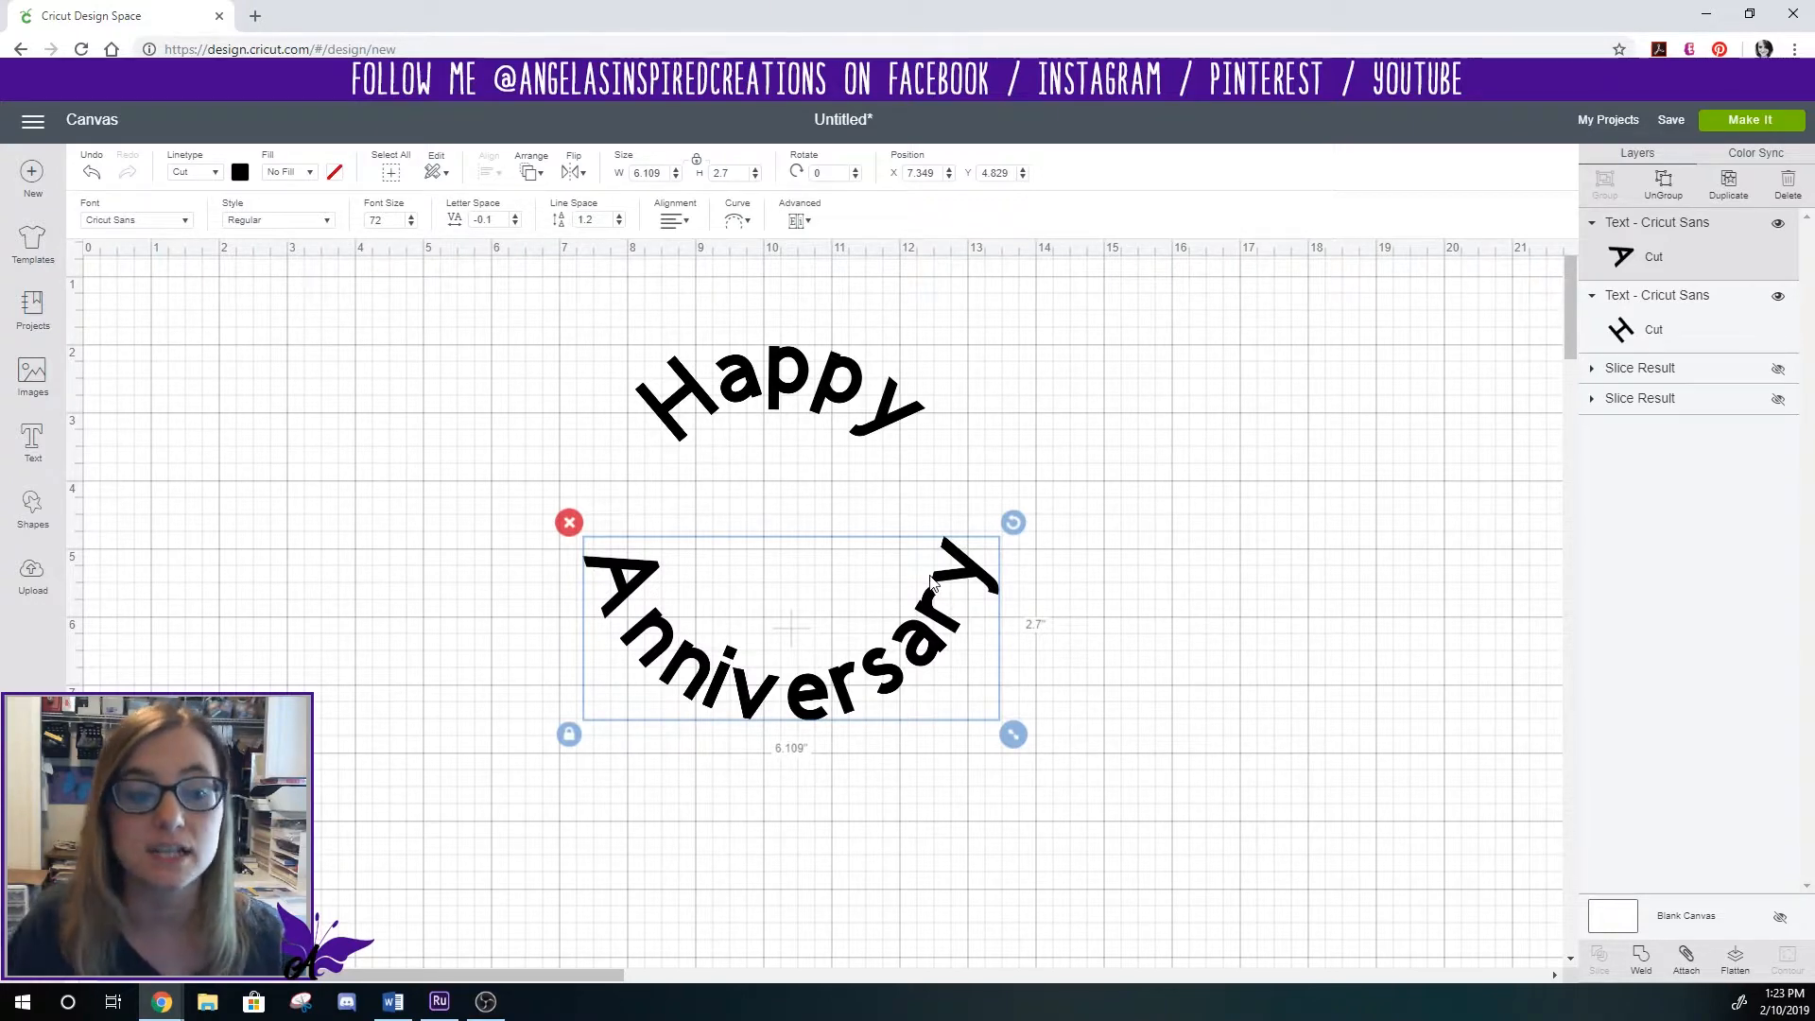
# - Change the font of Anniversary to the system font Animal Crackers
pyautogui.click(170, 221)
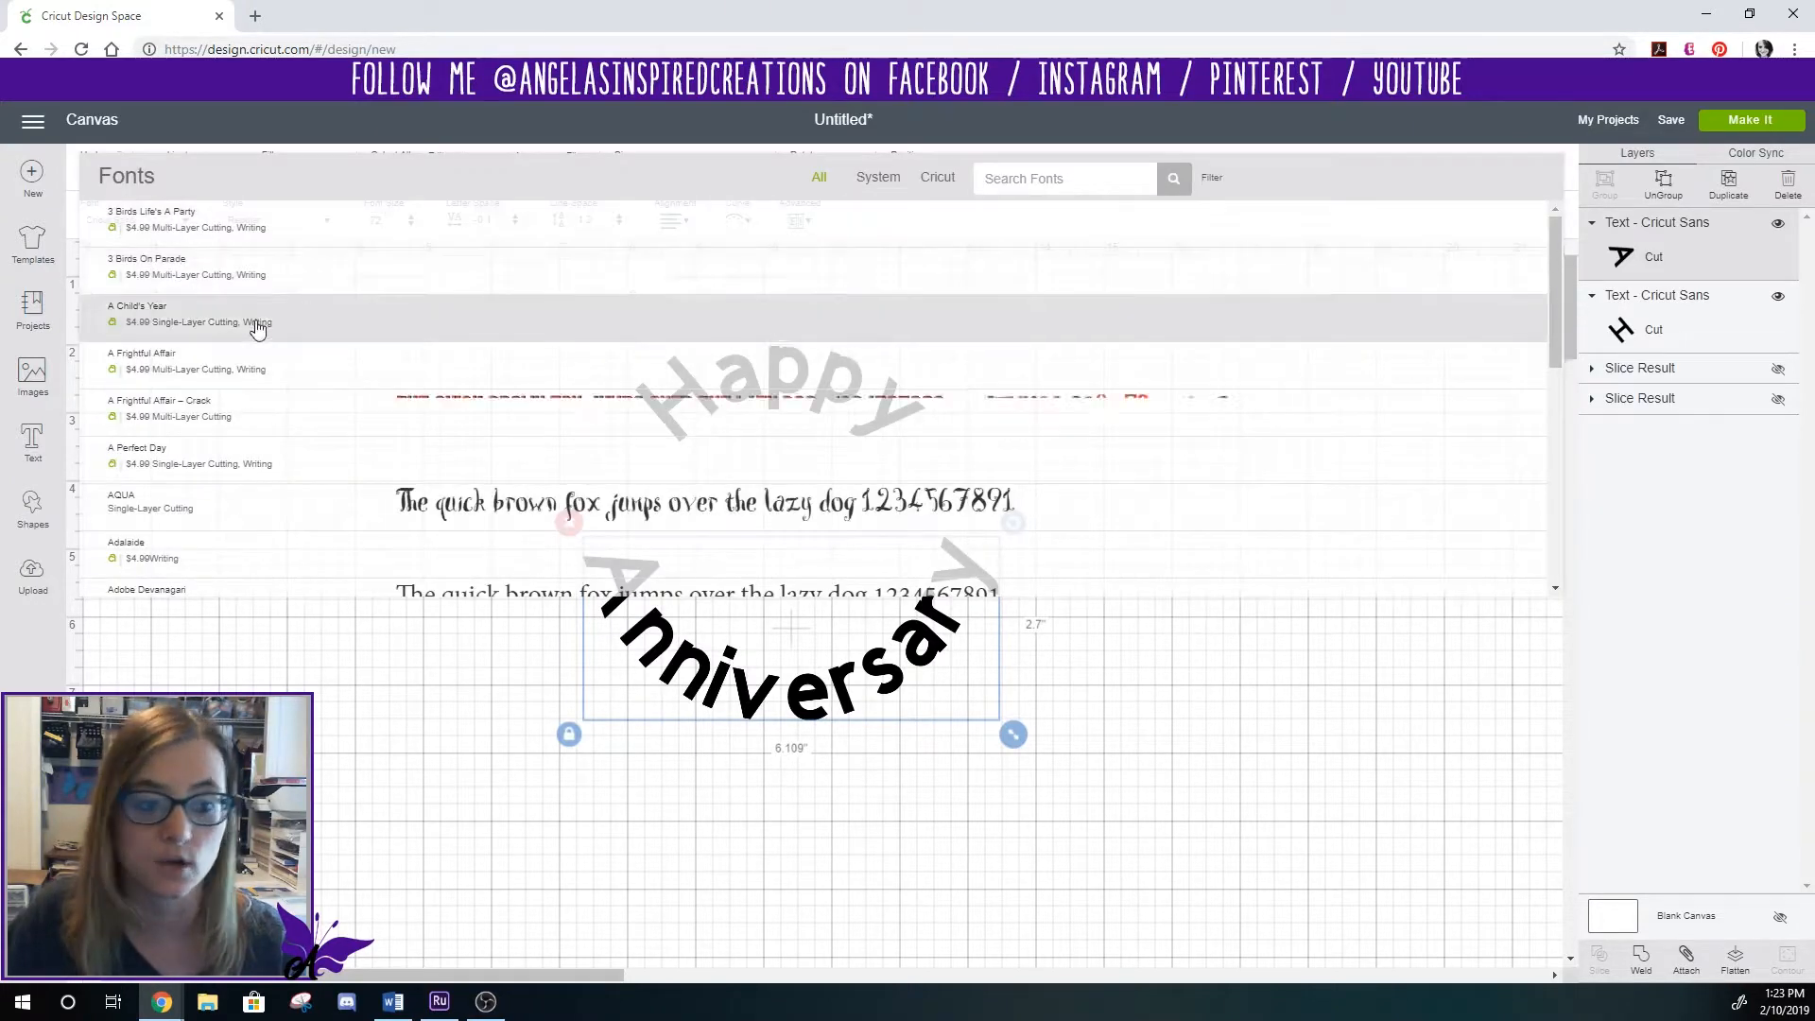
pyautogui.click(857, 184)
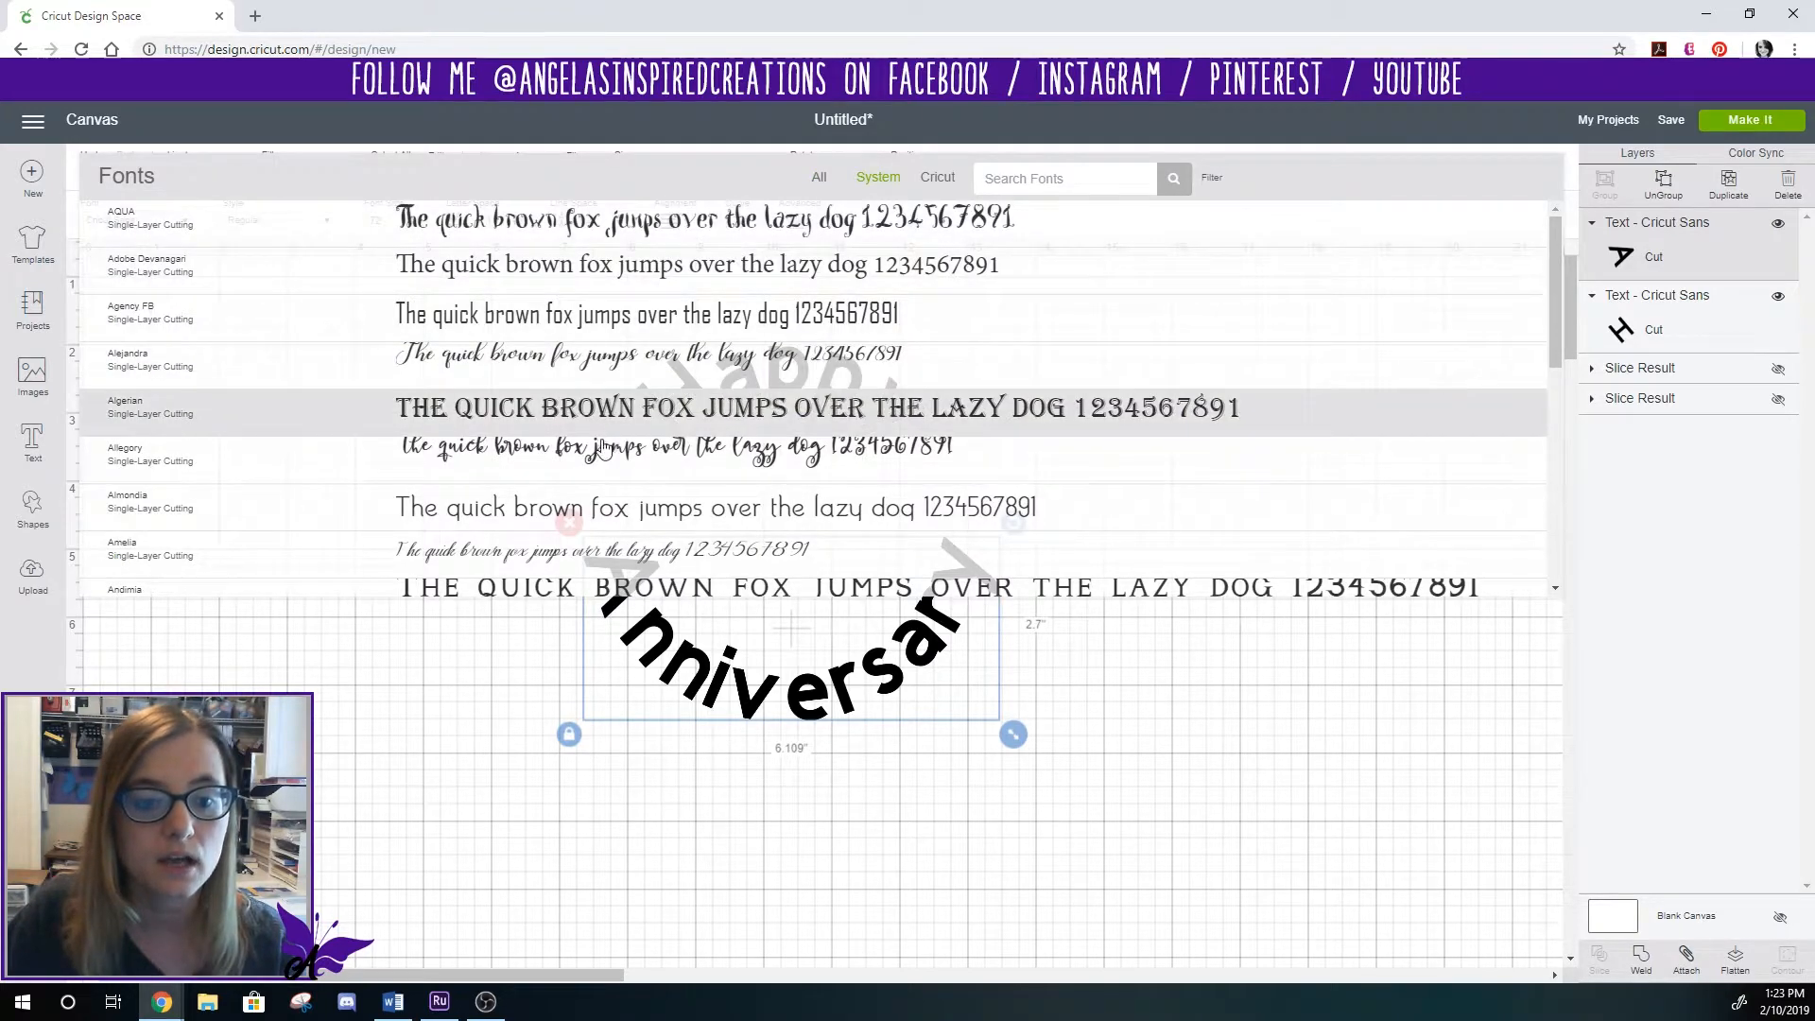
pyautogui.scroll(-10, 596, 518)
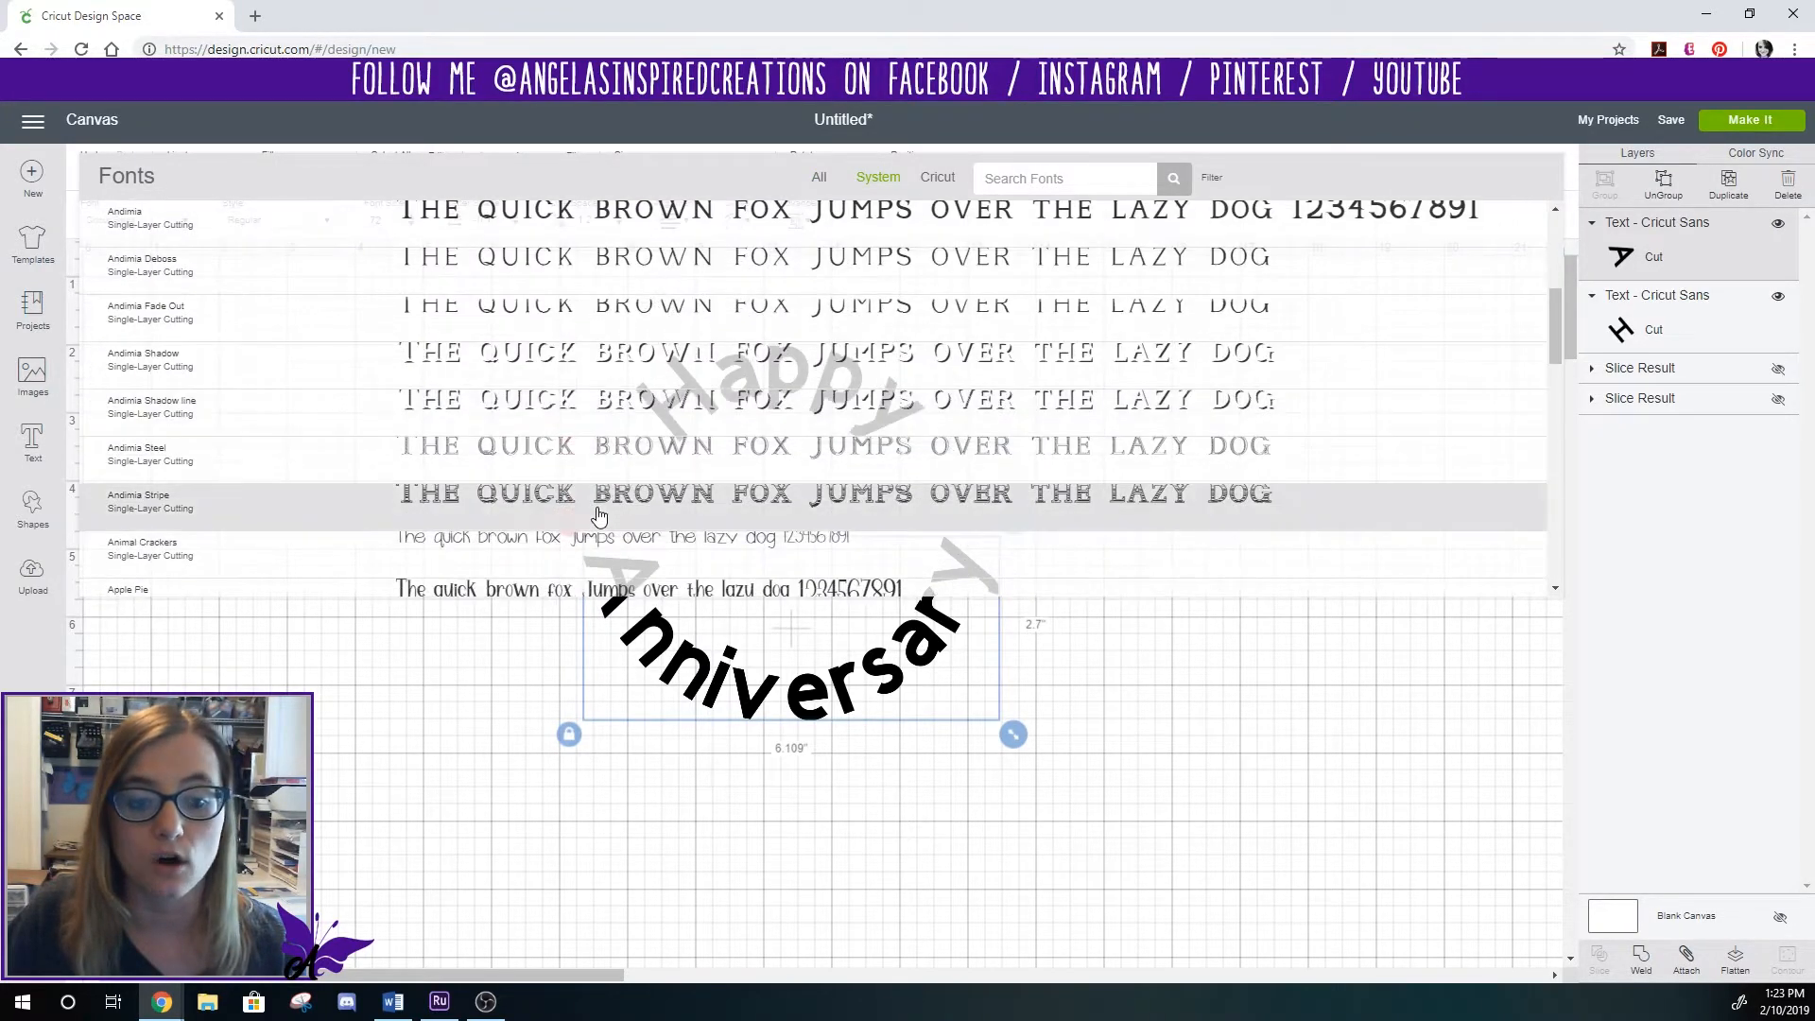
pyautogui.click(645, 275)
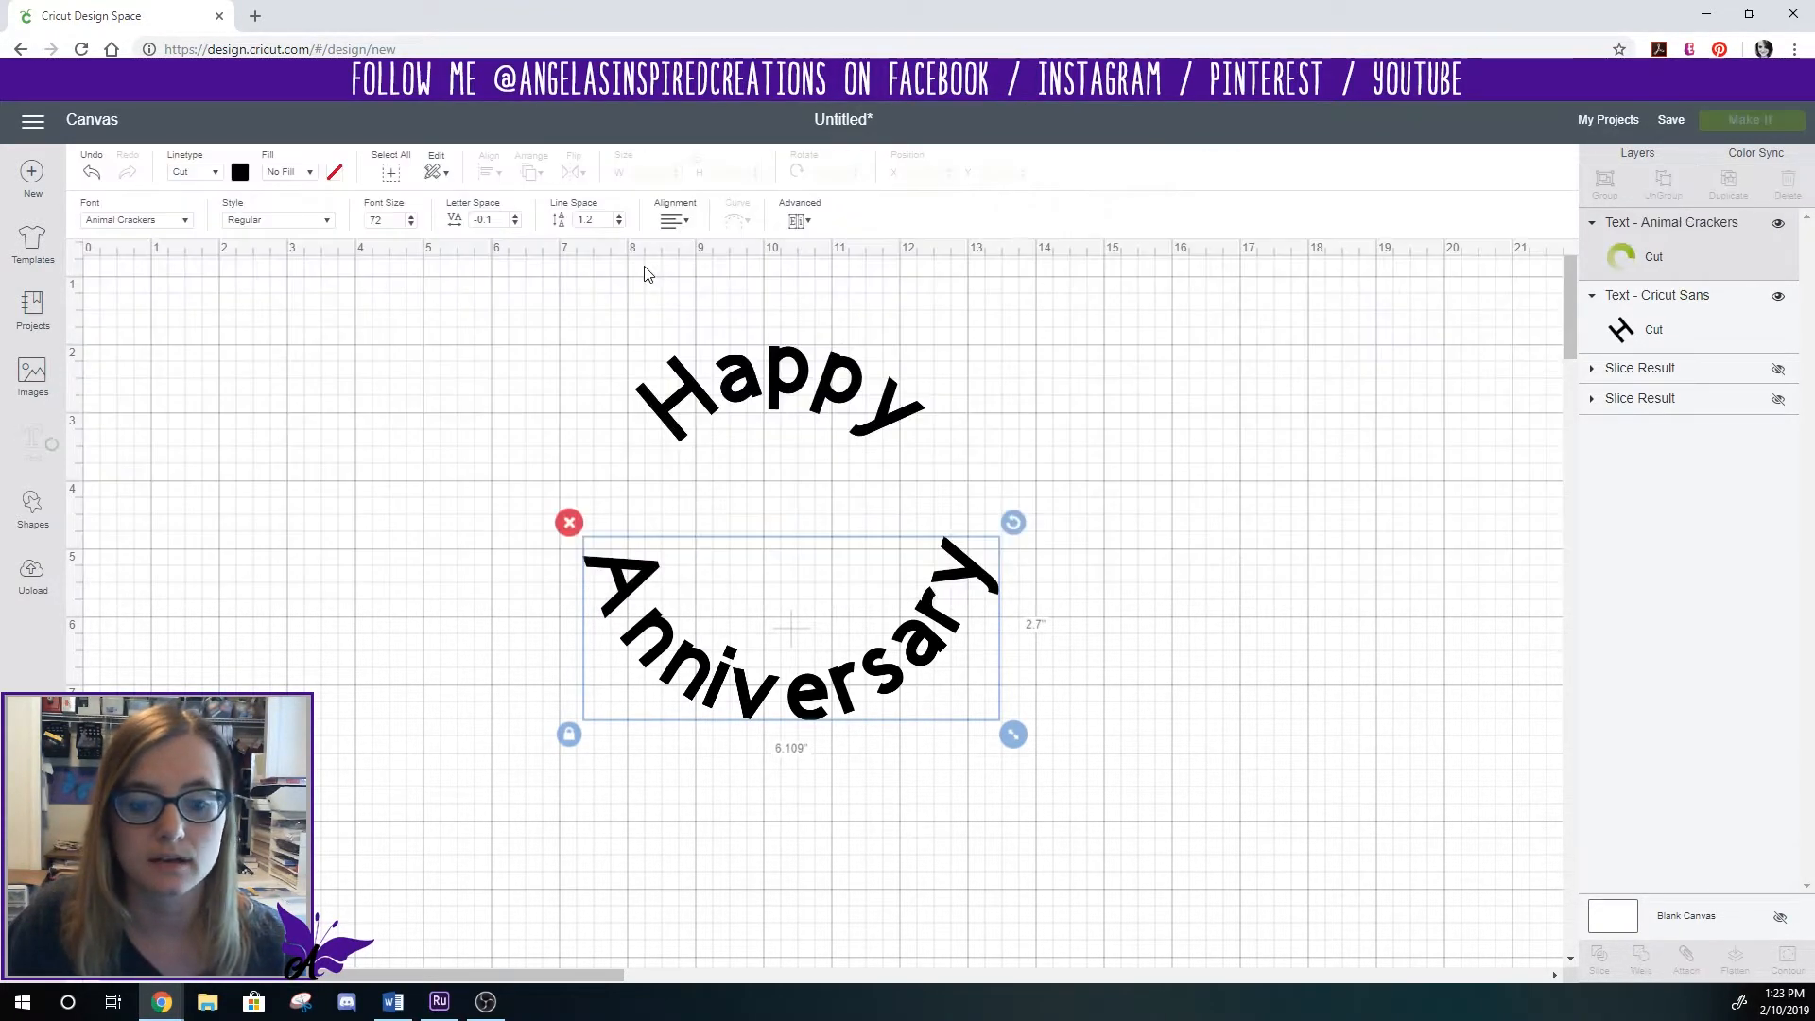
pyautogui.click(1046, 662)
# - Enlarge Anniversary to about 8.27 in wide and position it centered beneath Happy
pyautogui.click(848, 683)
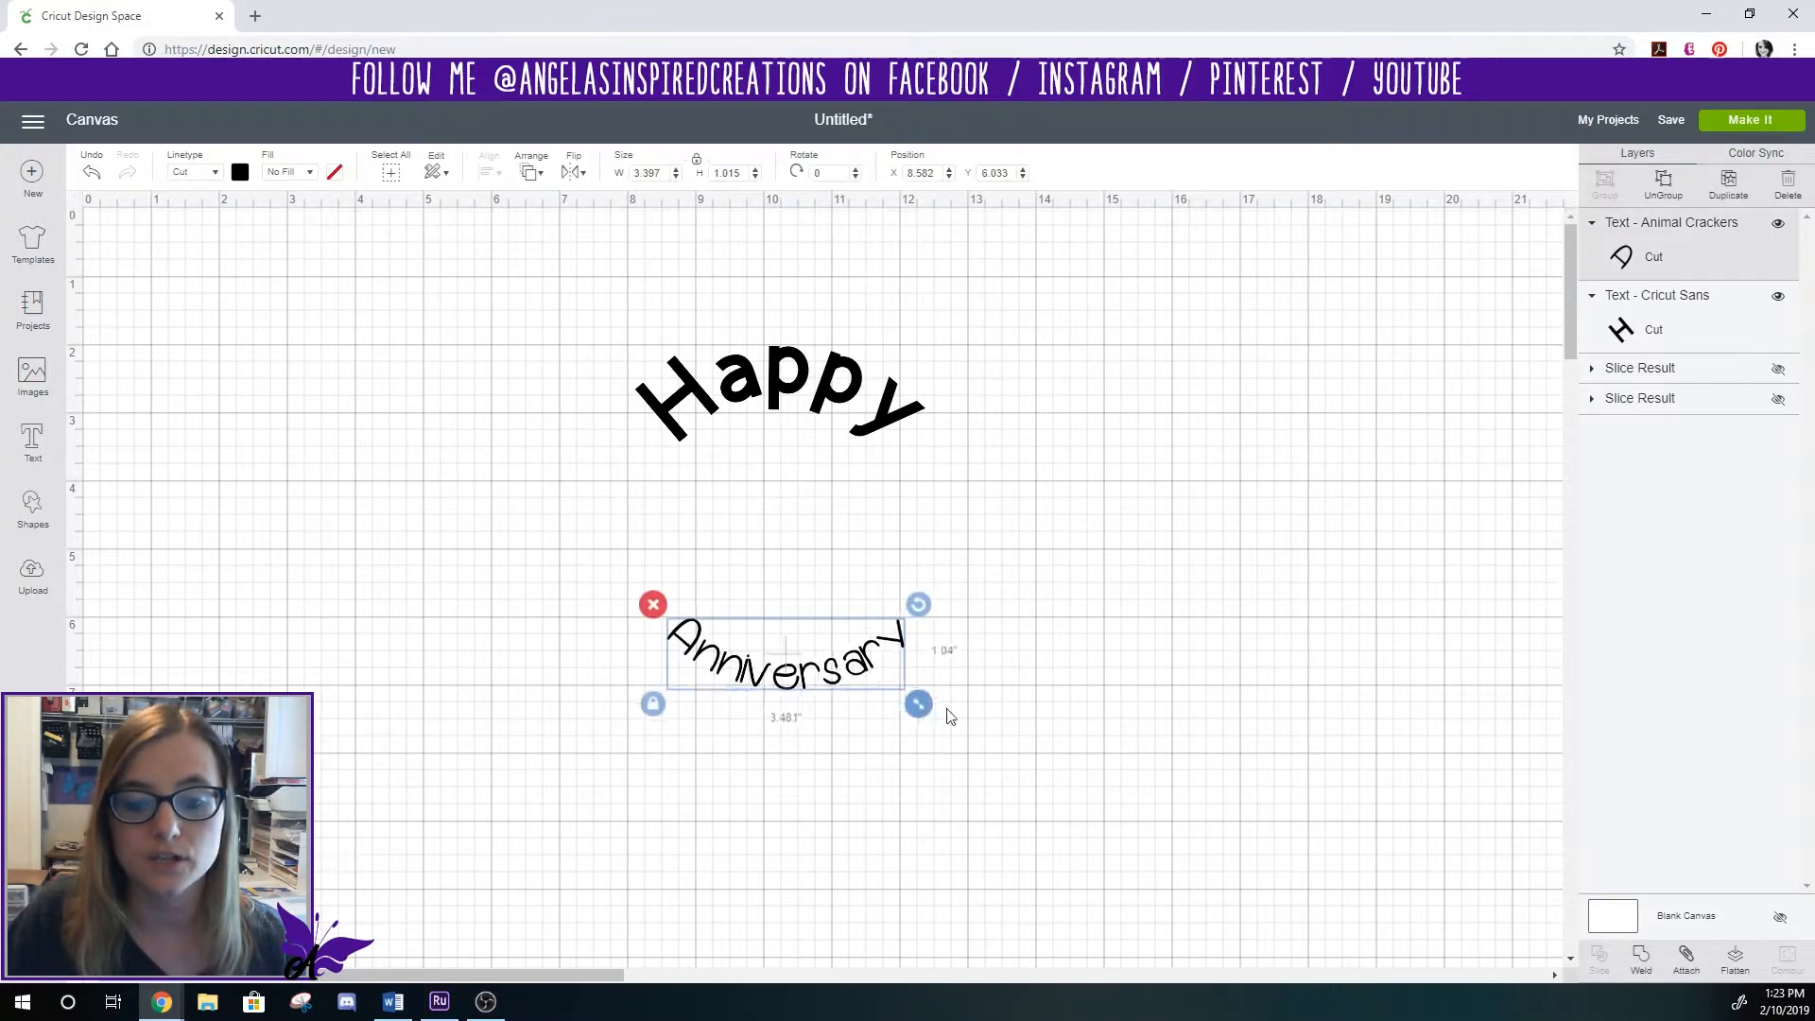
pyautogui.moveTo(916, 704); pyautogui.dragTo(1244, 800)
pyautogui.moveTo(964, 763); pyautogui.dragTo(803, 772)
pyautogui.click(770, 373)
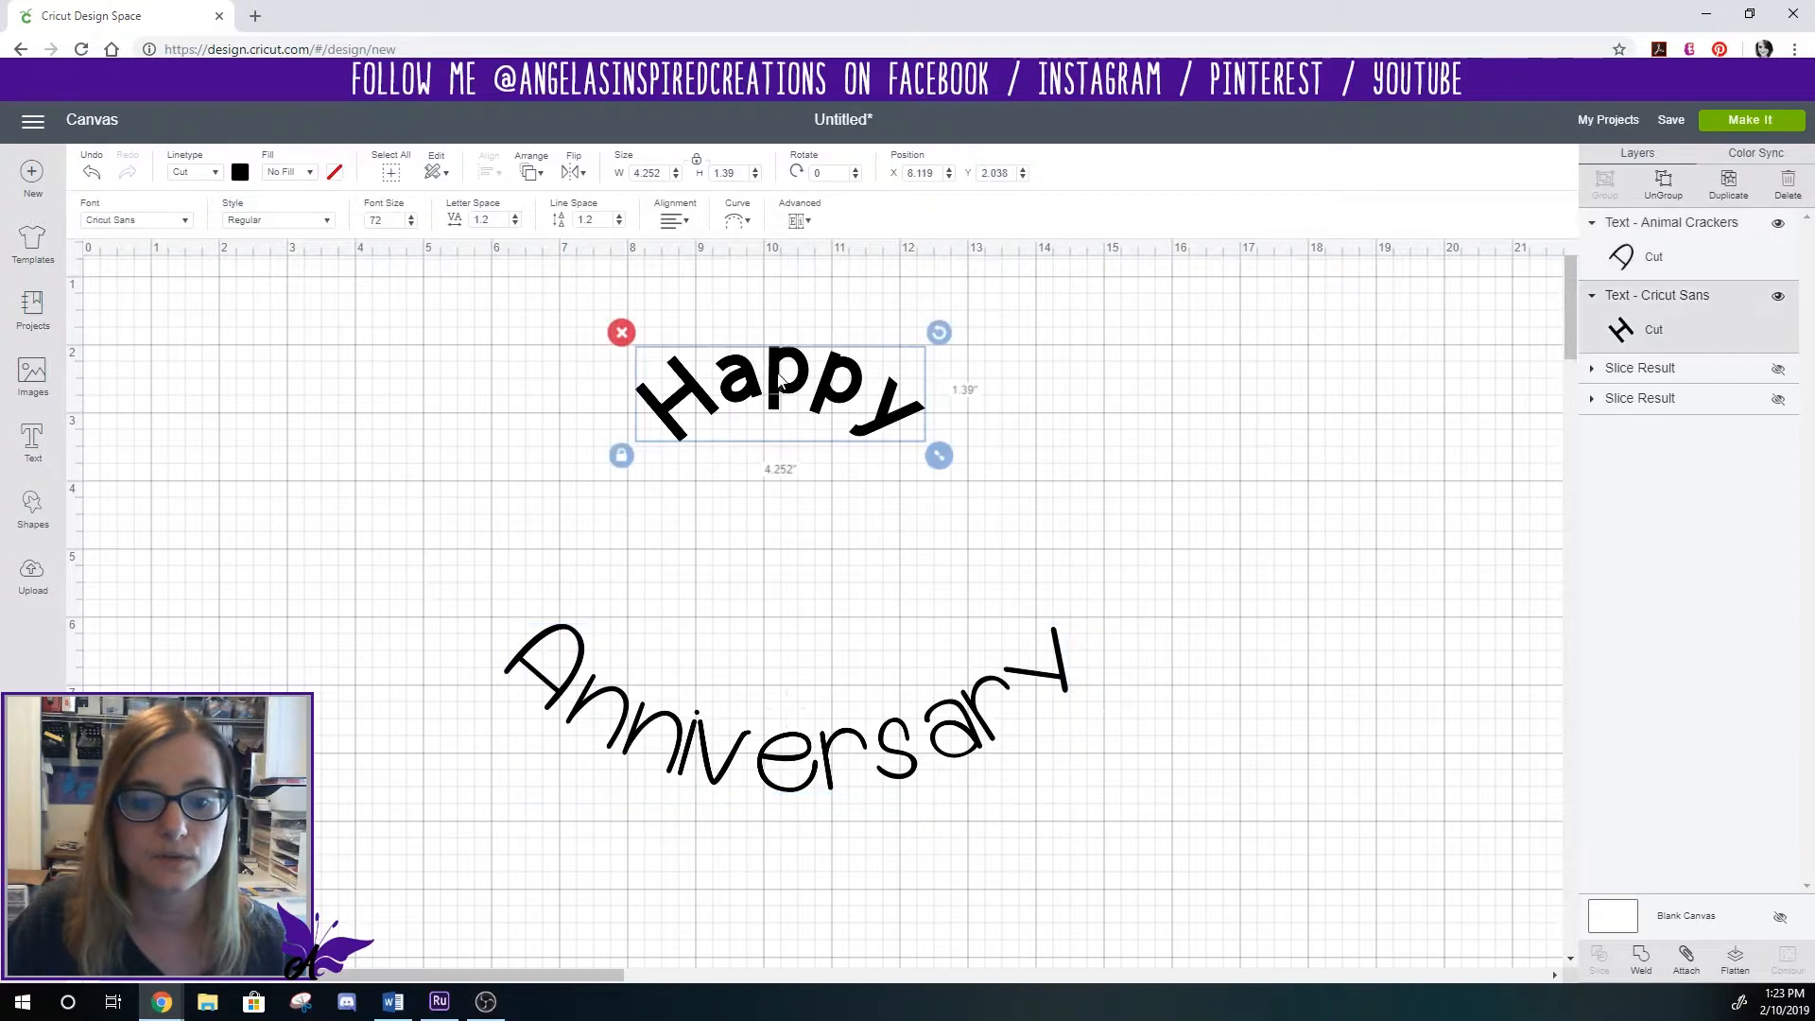
pyautogui.click(606, 719)
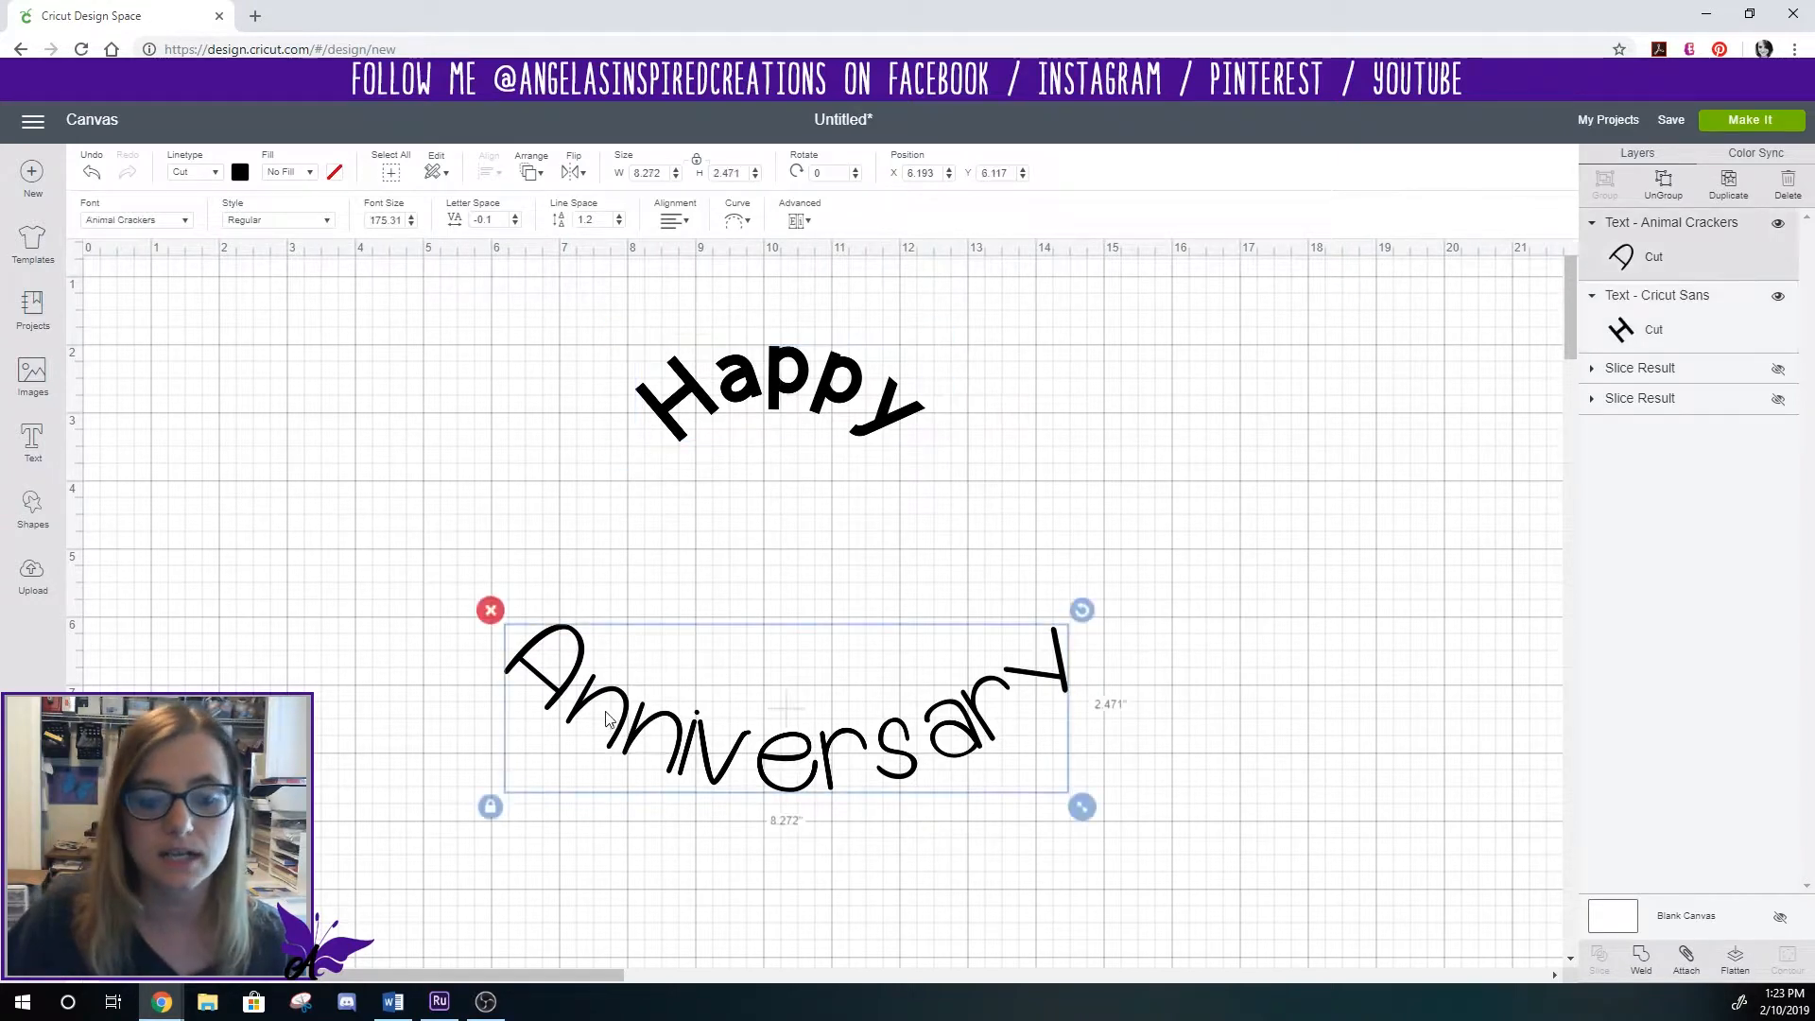
# - Change the font of Happy to Animal Crackers and enlarge the word to about 5.67 in wide
pyautogui.click(665, 388)
pyautogui.click(175, 220)
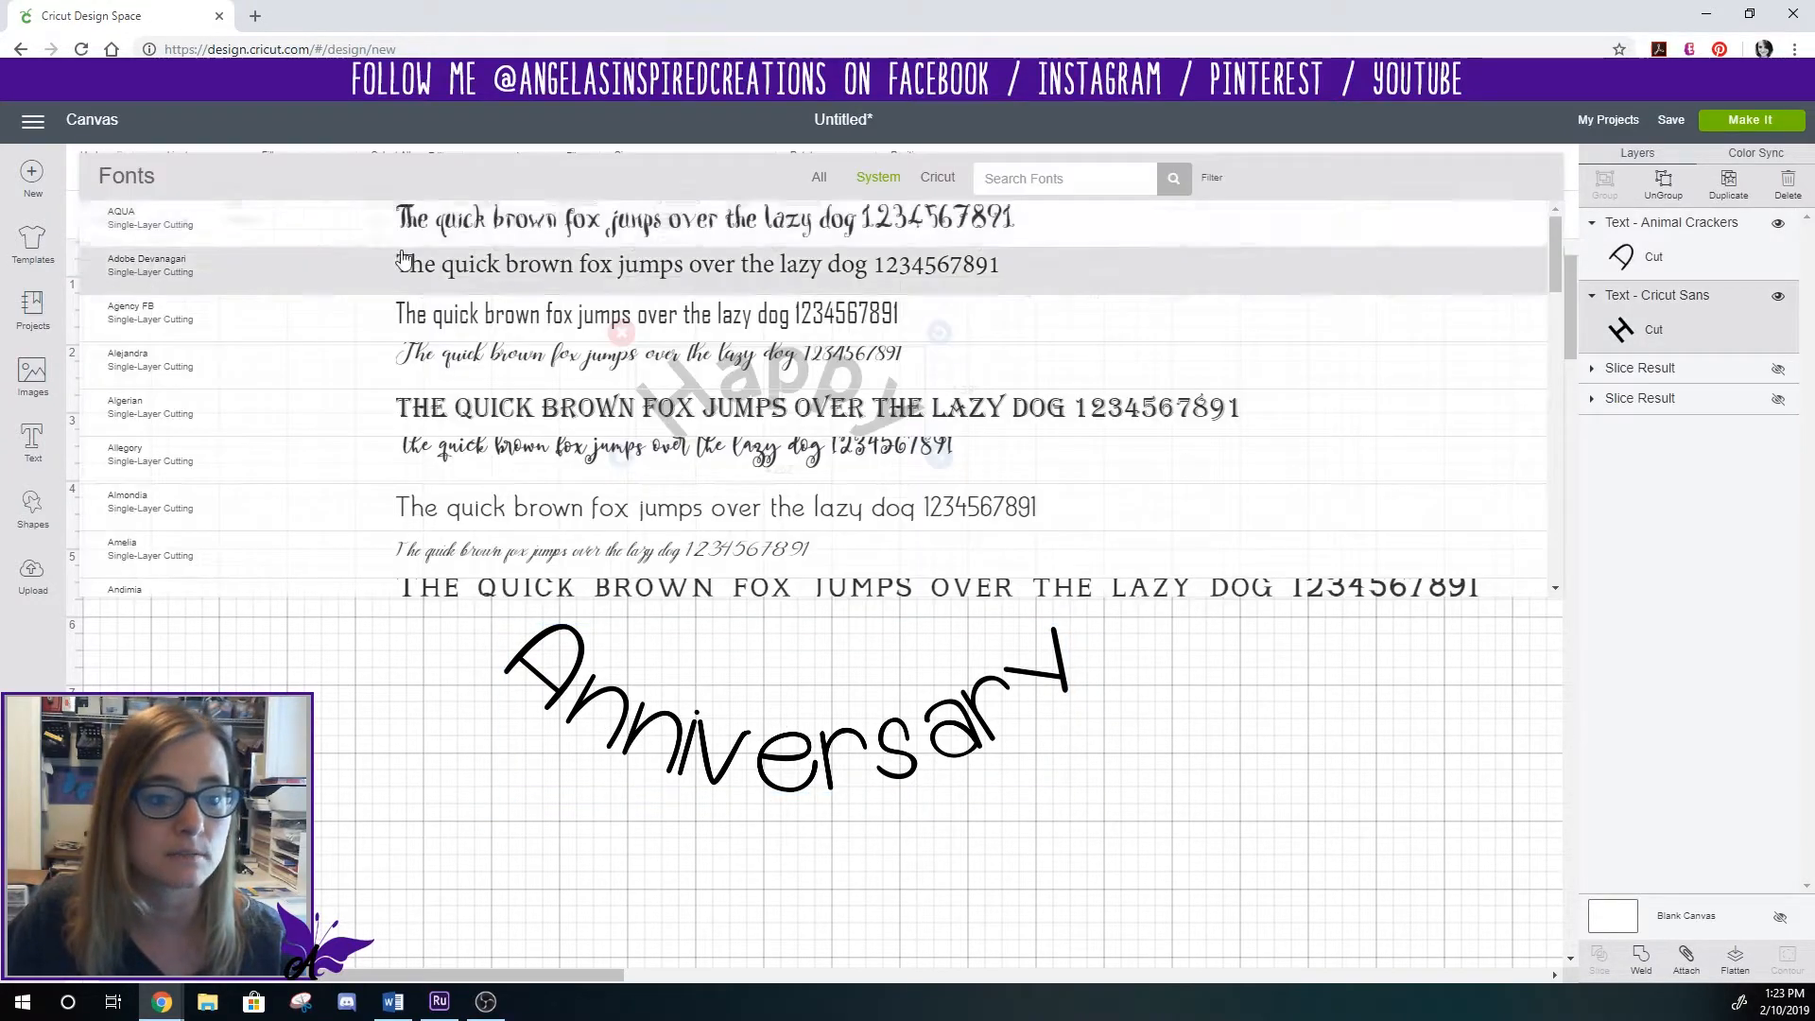
pyautogui.scroll(-5, 699, 405)
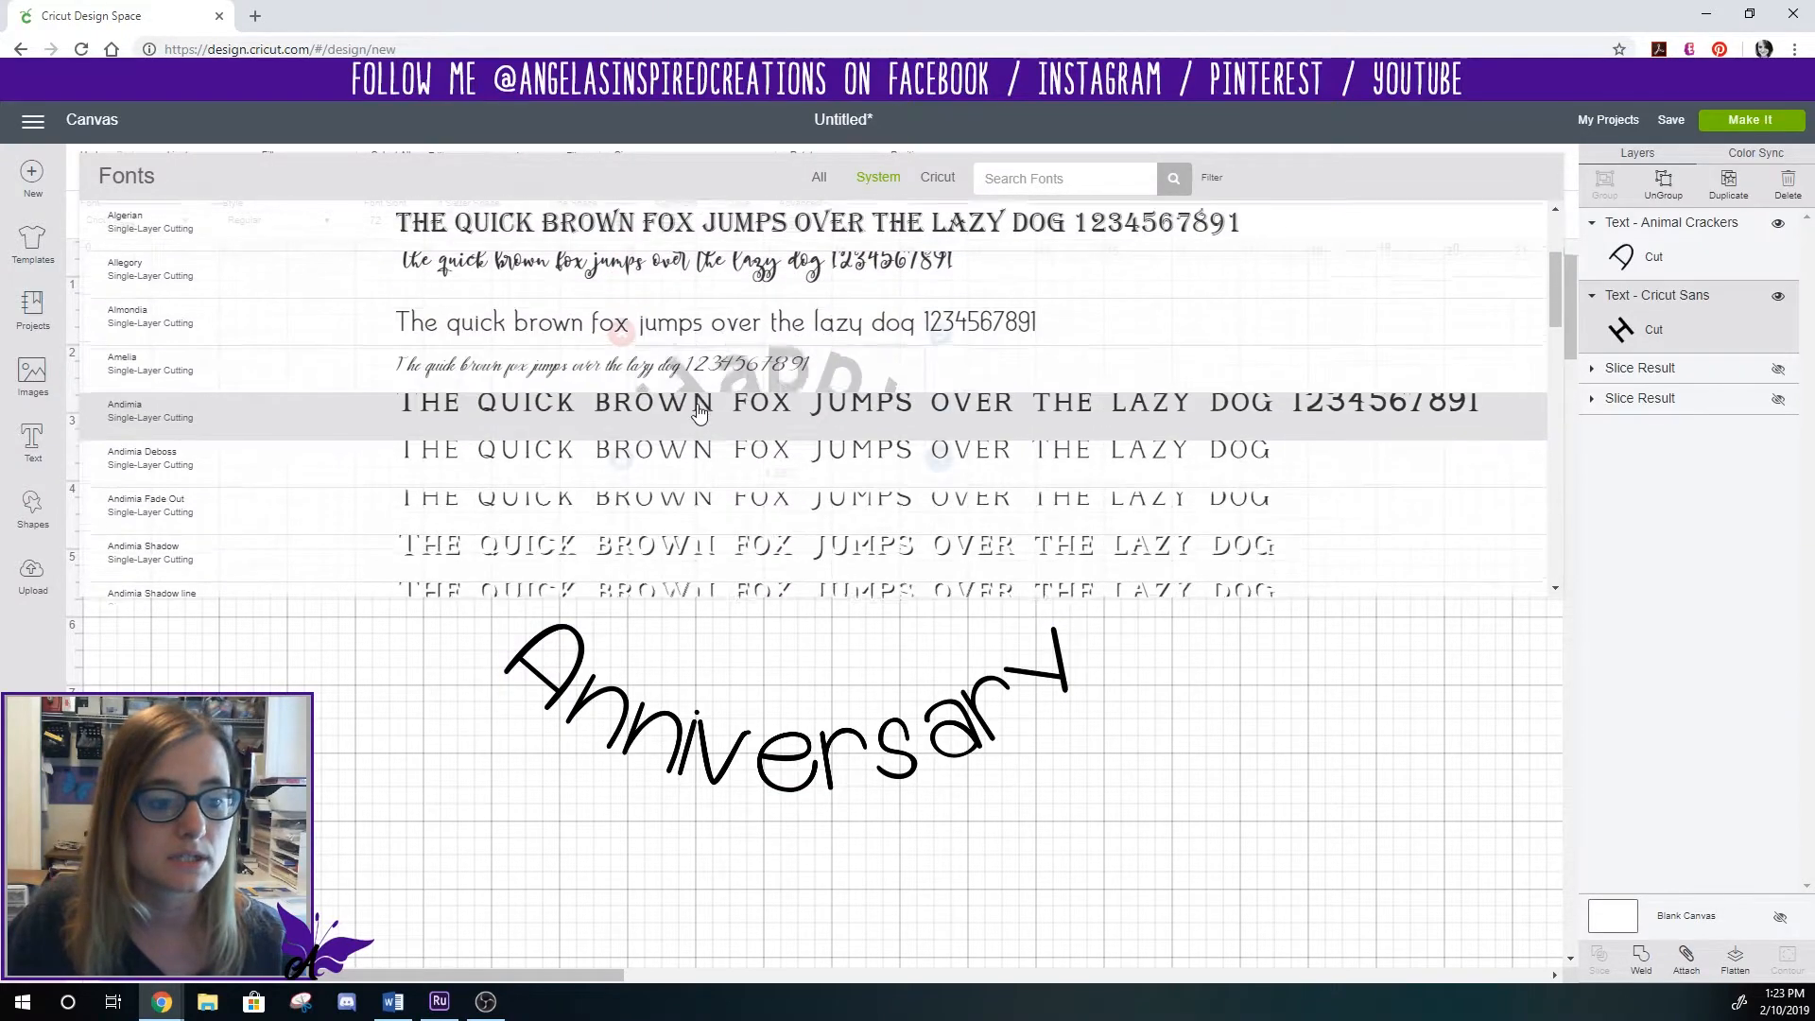
pyautogui.scroll(-3, 701, 455)
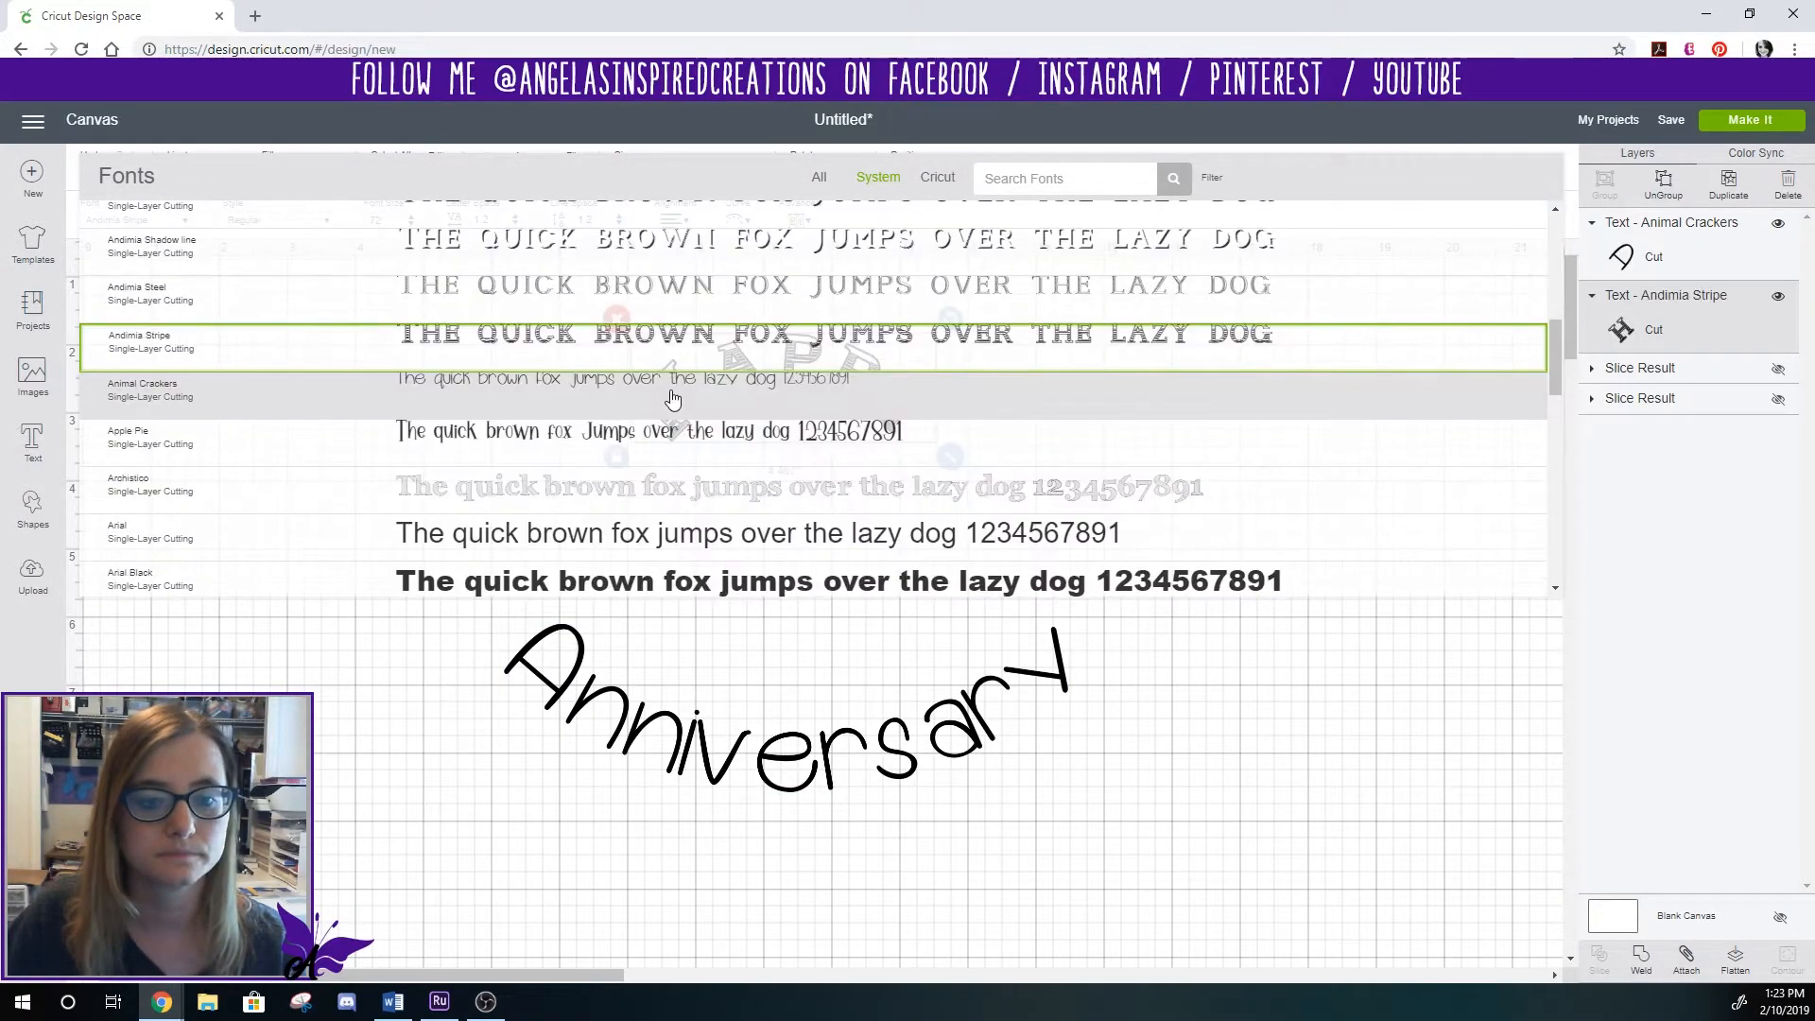
pyautogui.click(673, 392)
pyautogui.moveTo(894, 394); pyautogui.dragTo(1095, 441)
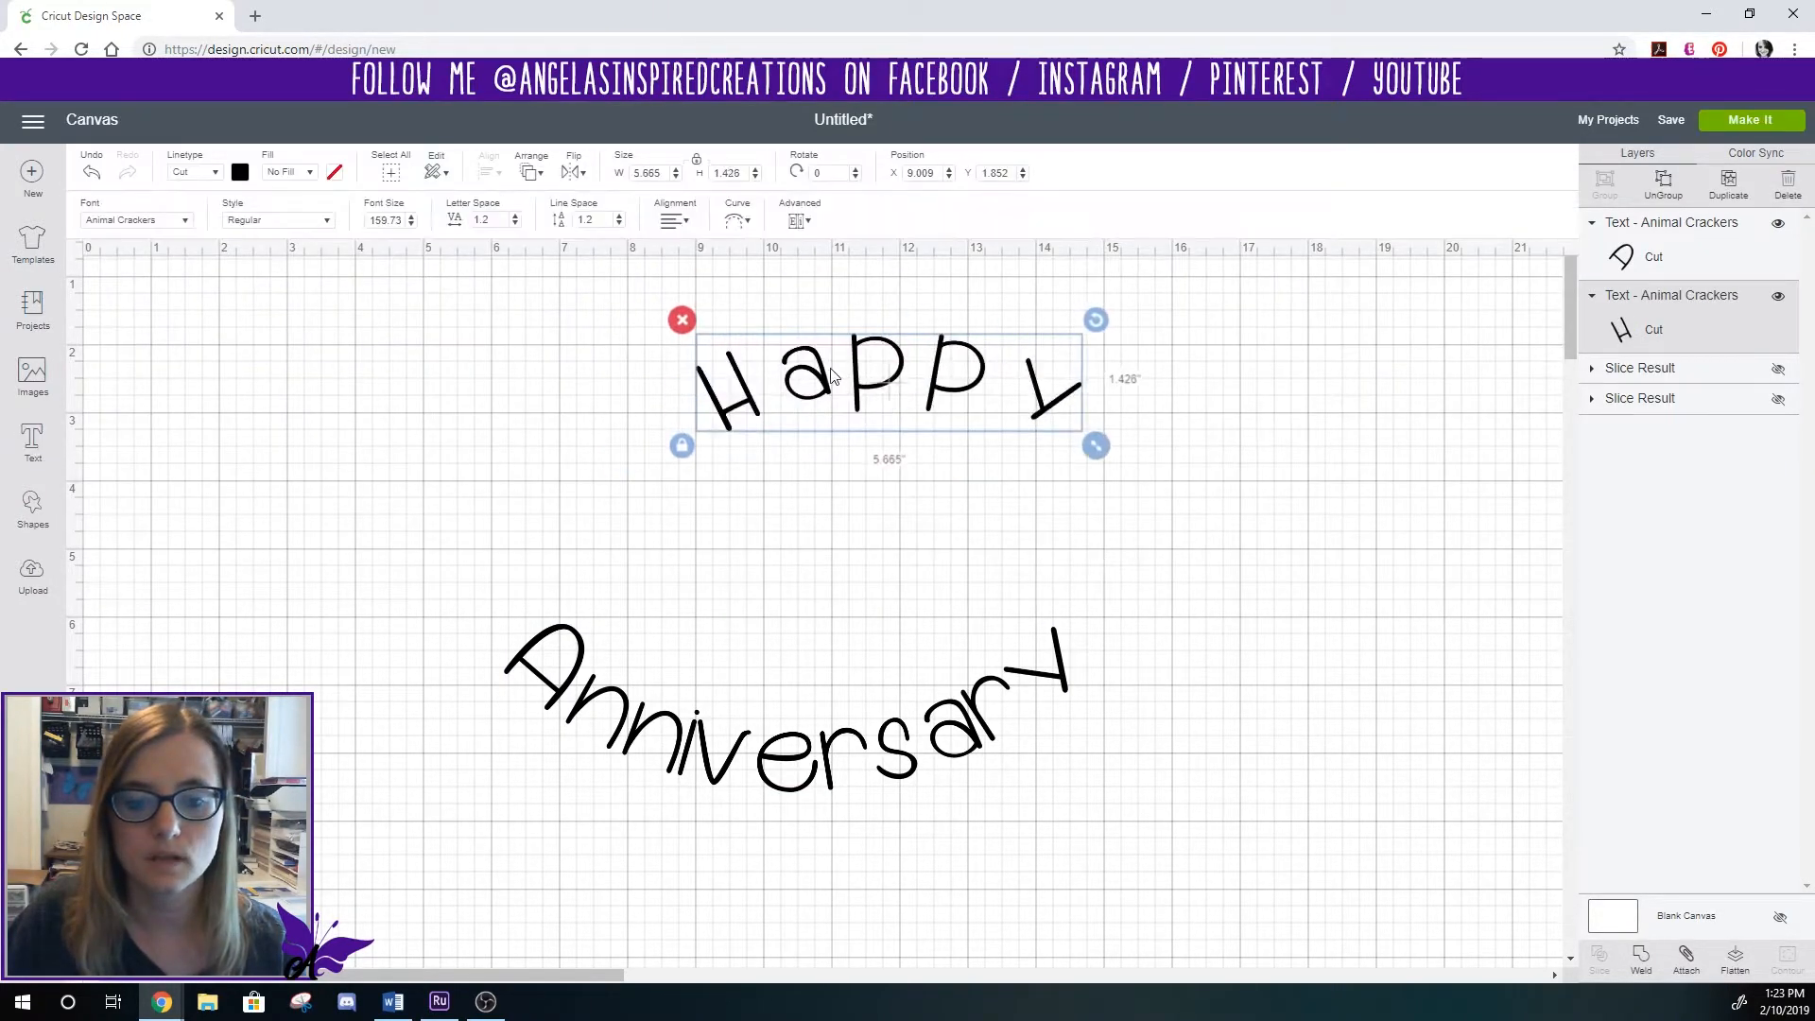
# - Move Happy so it sits above the middle of Anniversary and set its font size to 175
pyautogui.moveTo(855, 392); pyautogui.dragTo(722, 425)
pyautogui.click(820, 771)
pyautogui.click(832, 772)
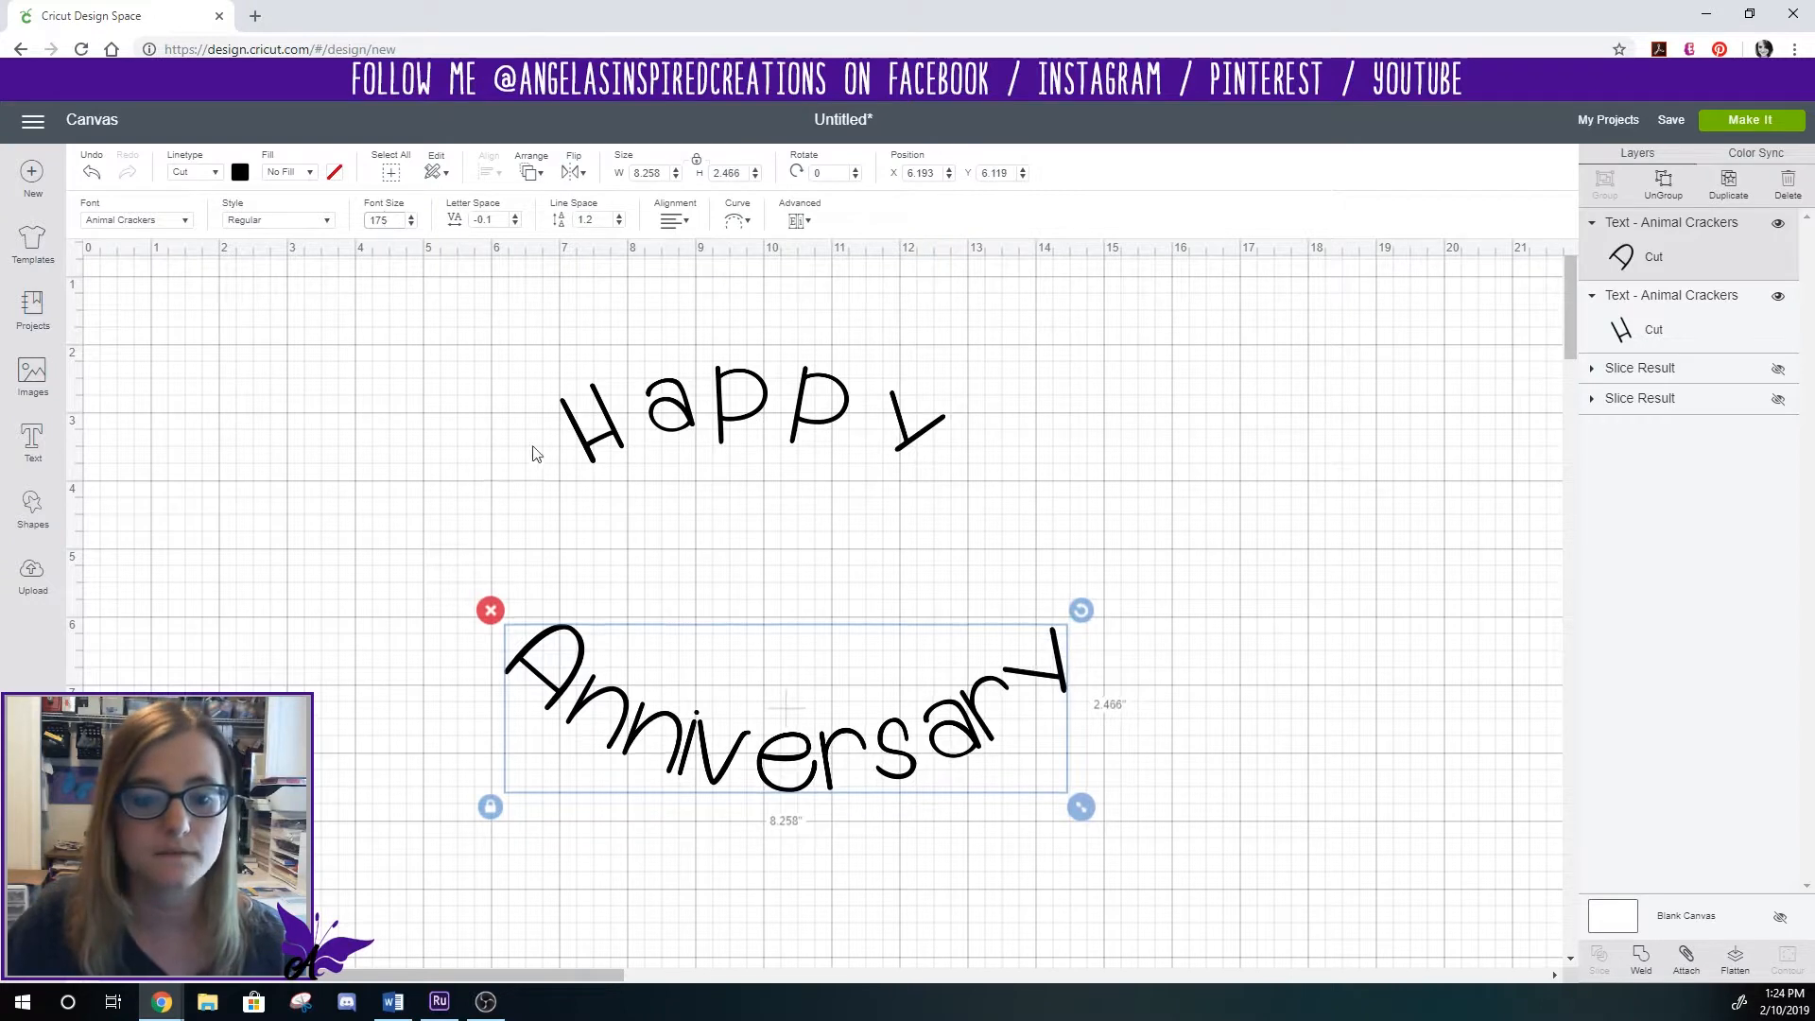
pyautogui.click(727, 392)
pyautogui.doubleClick(392, 220)
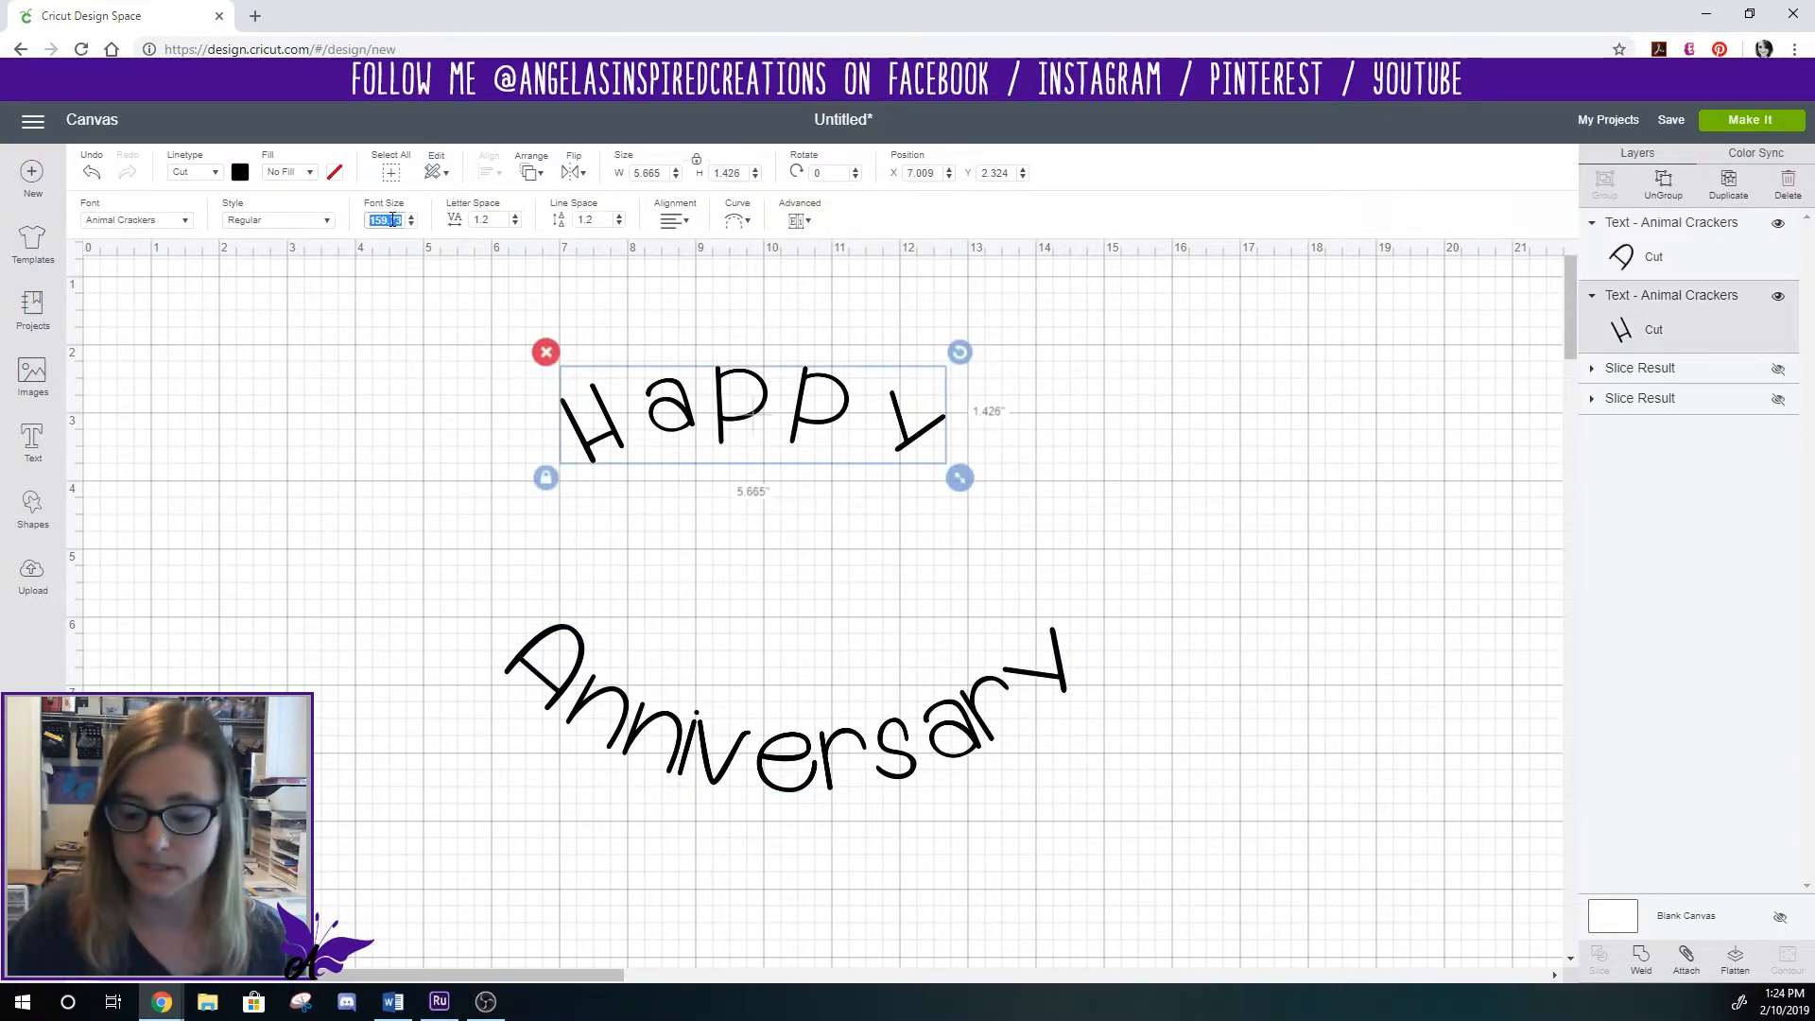
pyautogui.write('175')
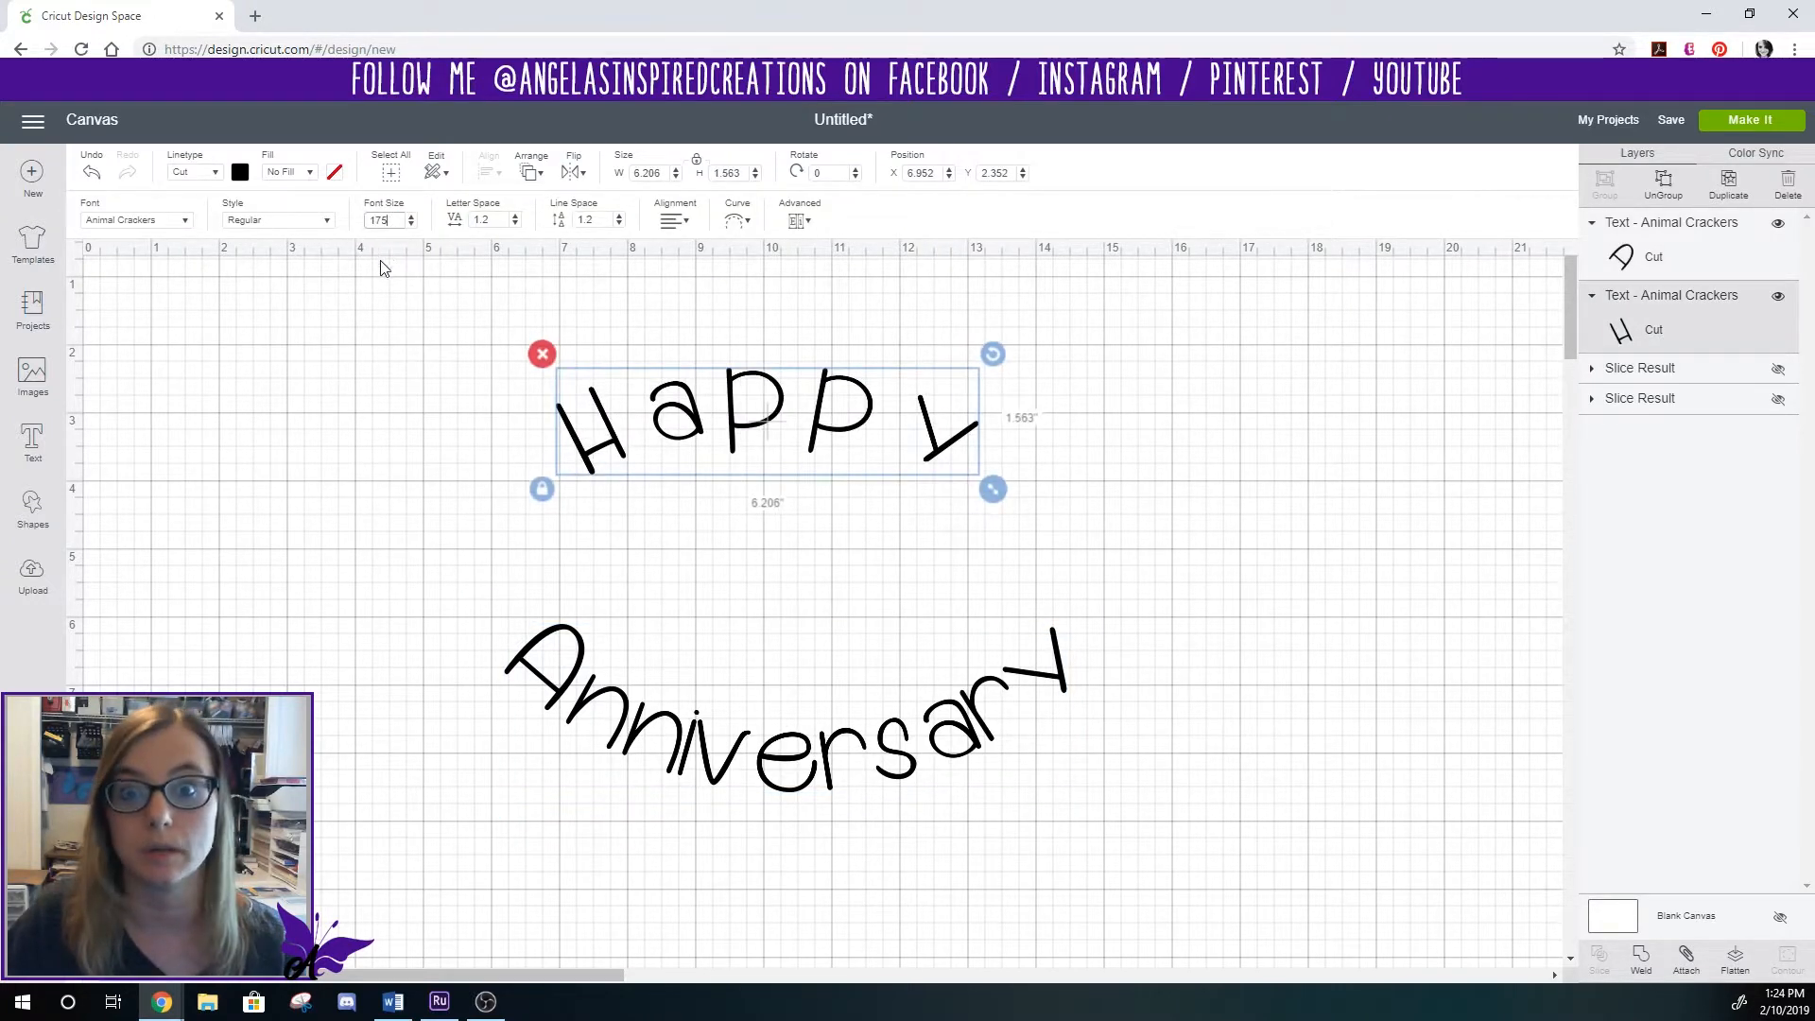
# - Align Happy and Anniversary to each other with Center Horizontally
pyautogui.moveTo(416, 369); pyautogui.dragTo(1016, 827)
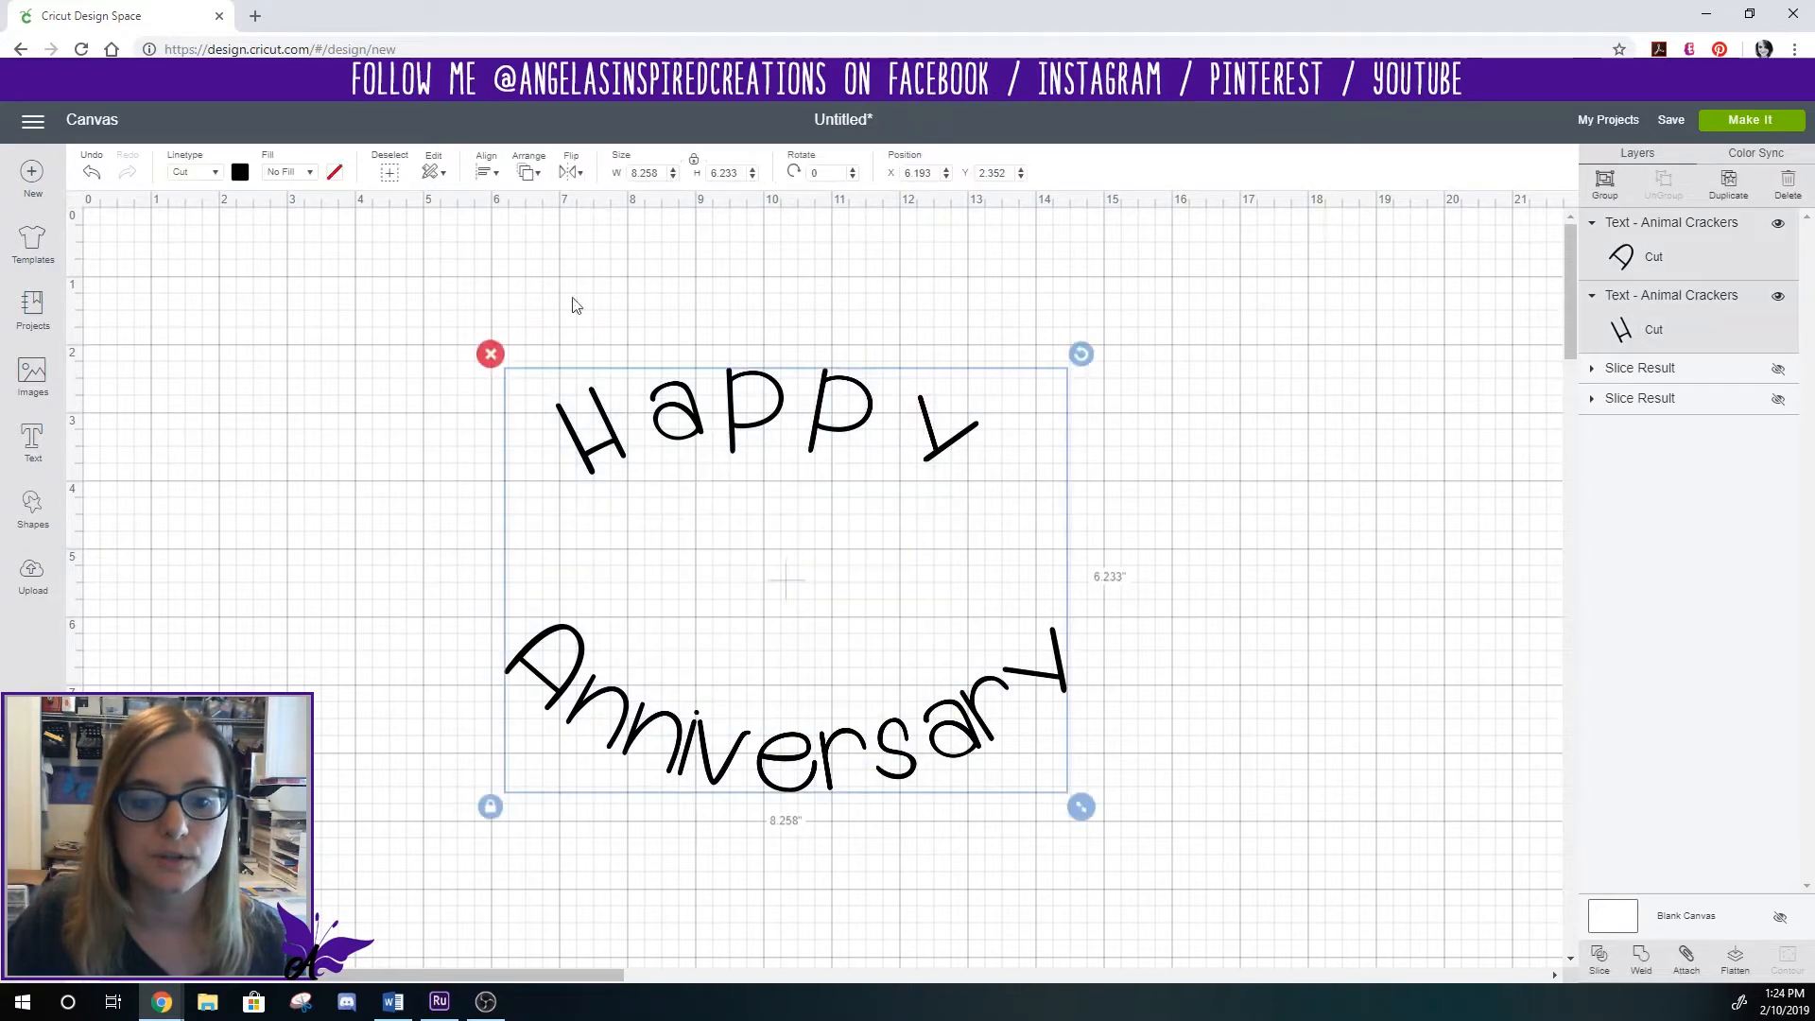
pyautogui.click(488, 174)
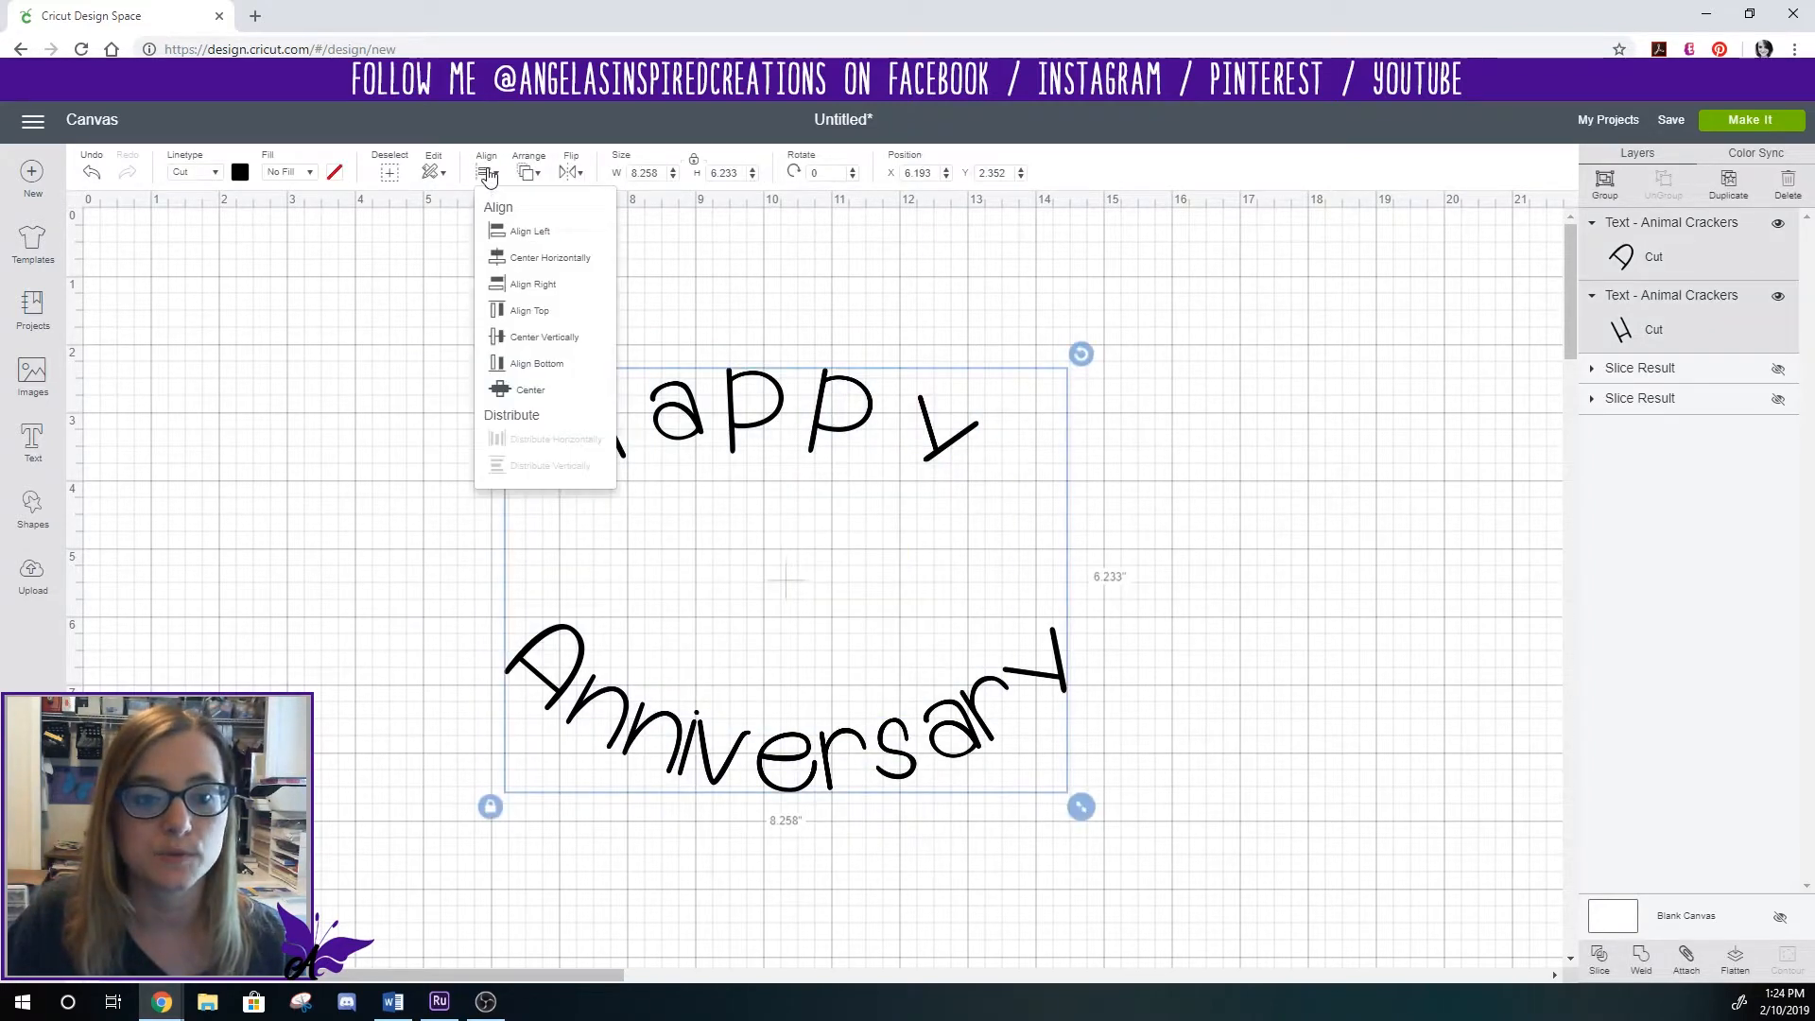
pyautogui.click(518, 257)
pyautogui.click(1103, 619)
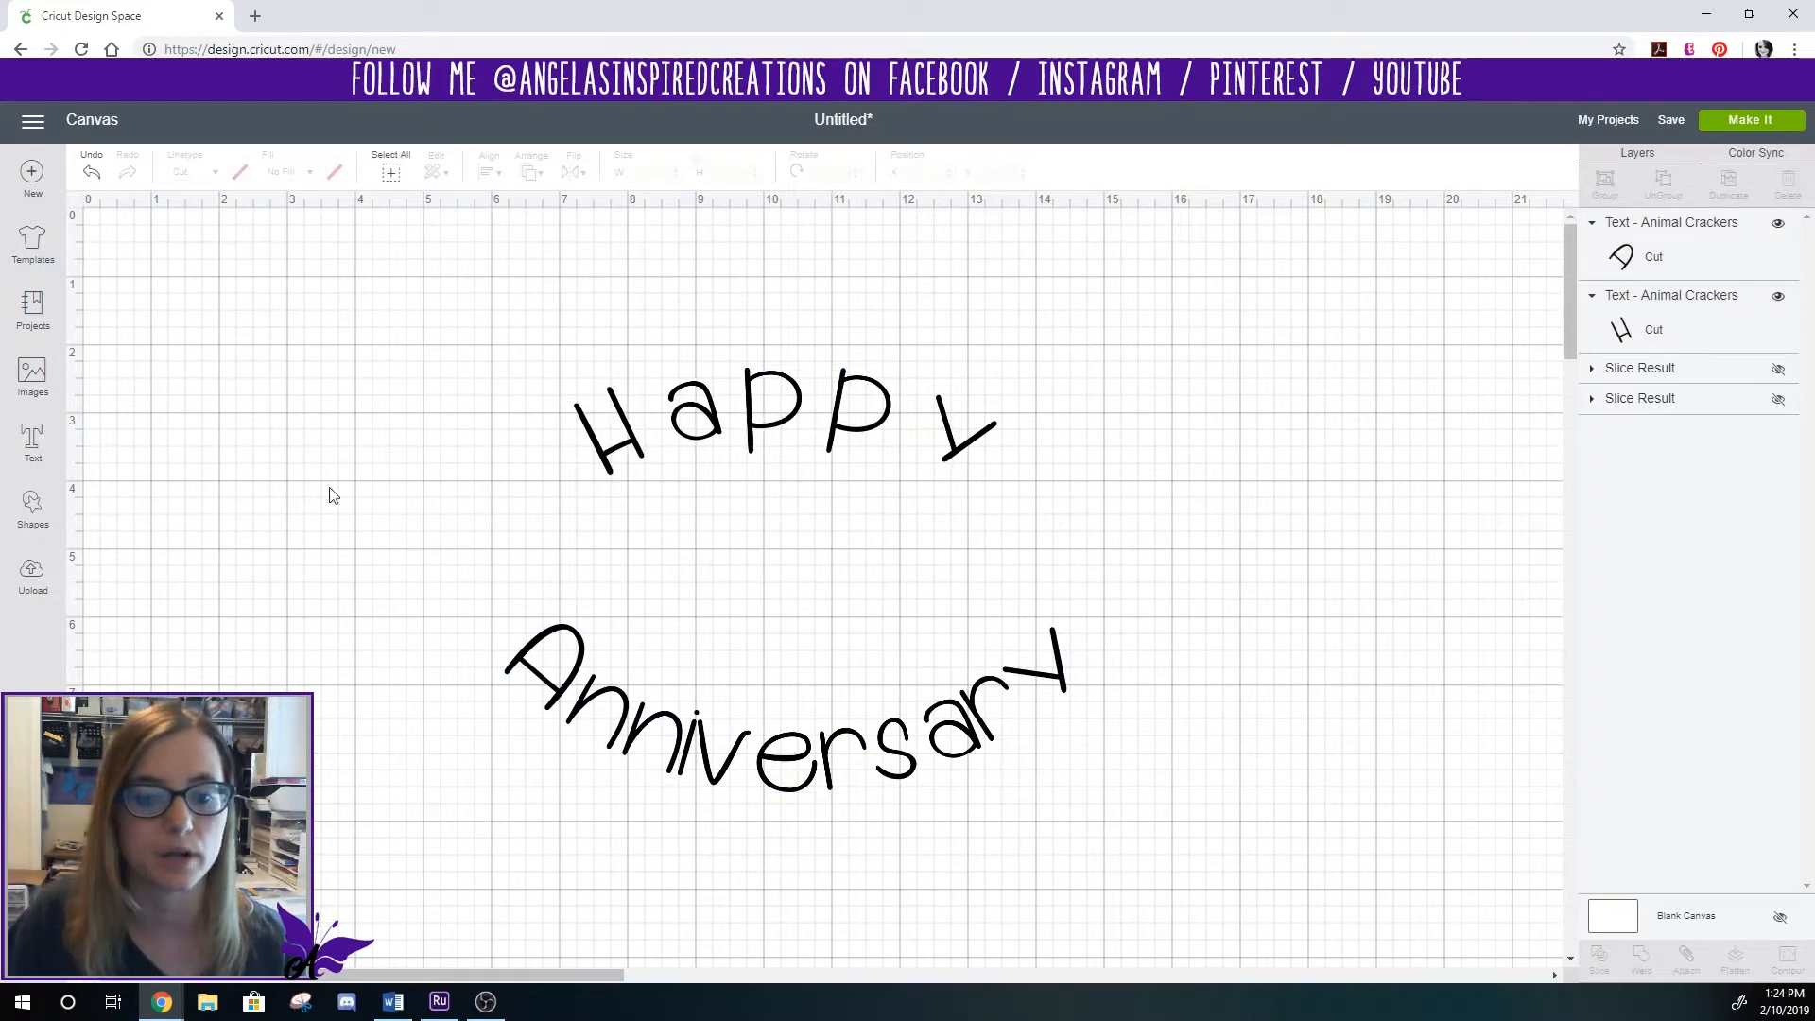
# - Insert a heart shape and place it in the middle of the space between Happy and Anniversary
pyautogui.click(33, 511)
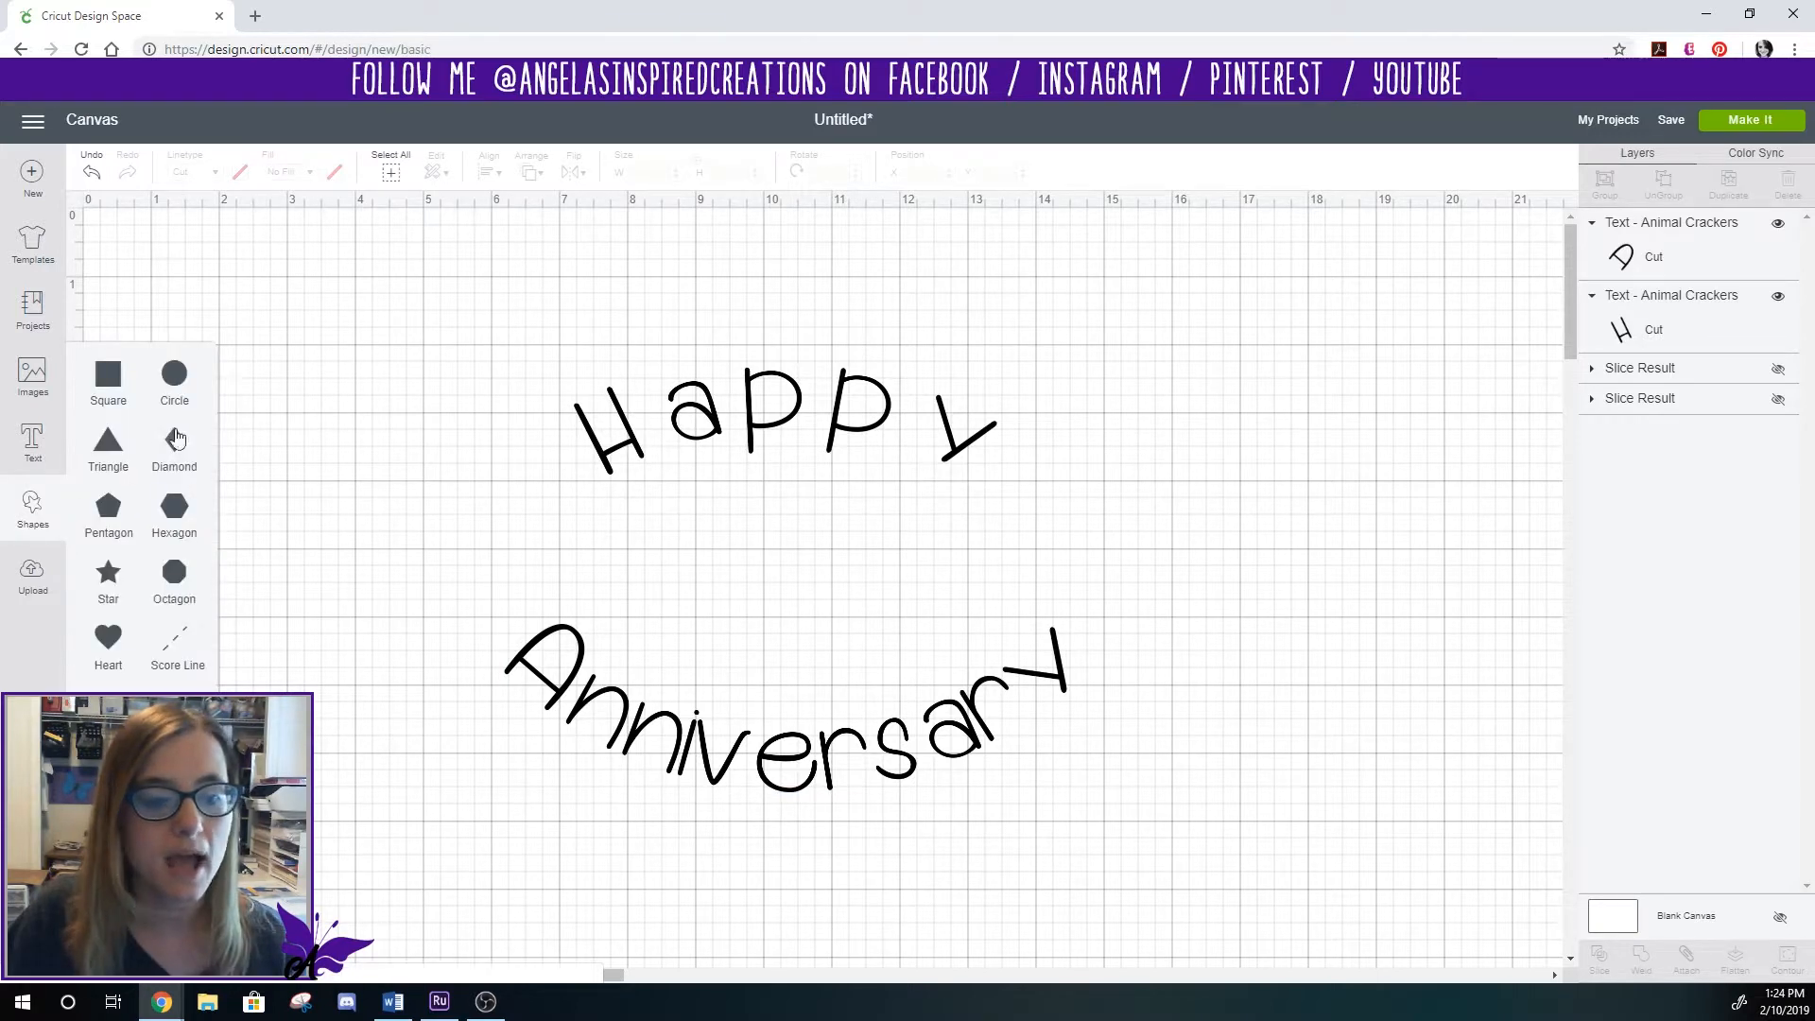
pyautogui.click(108, 637)
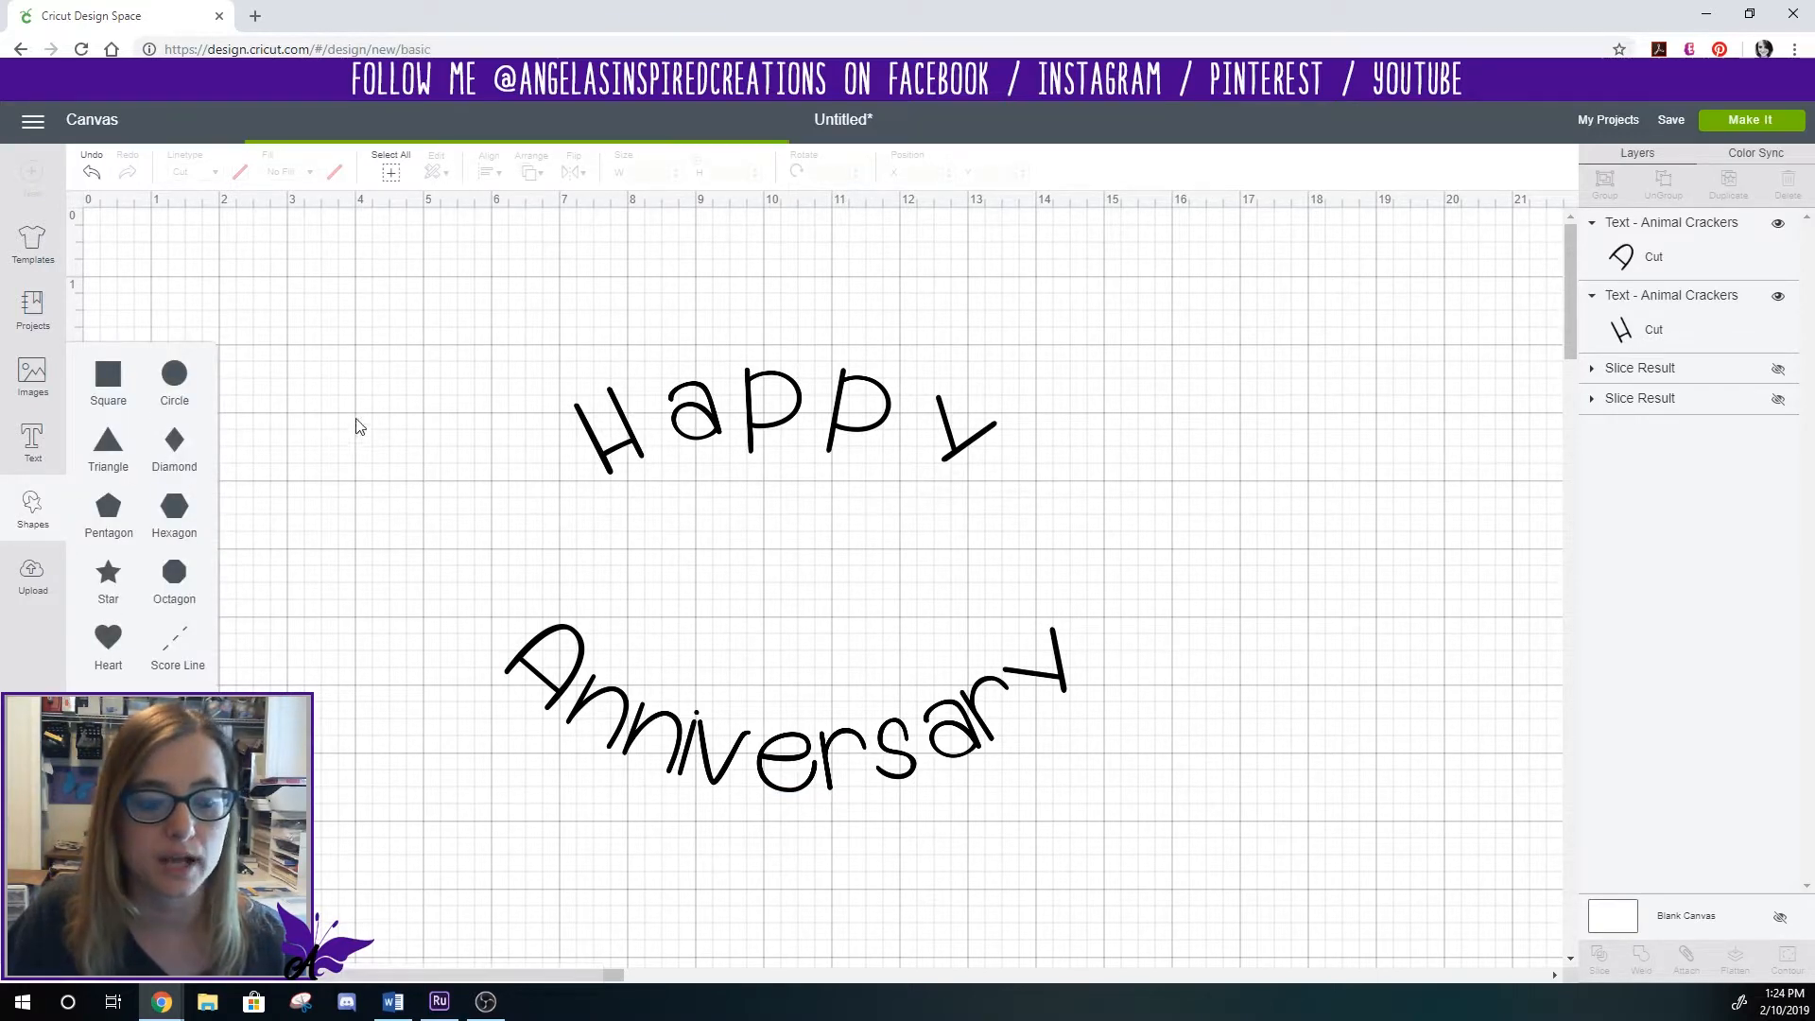
pyautogui.moveTo(361, 451); pyautogui.dragTo(754, 568)
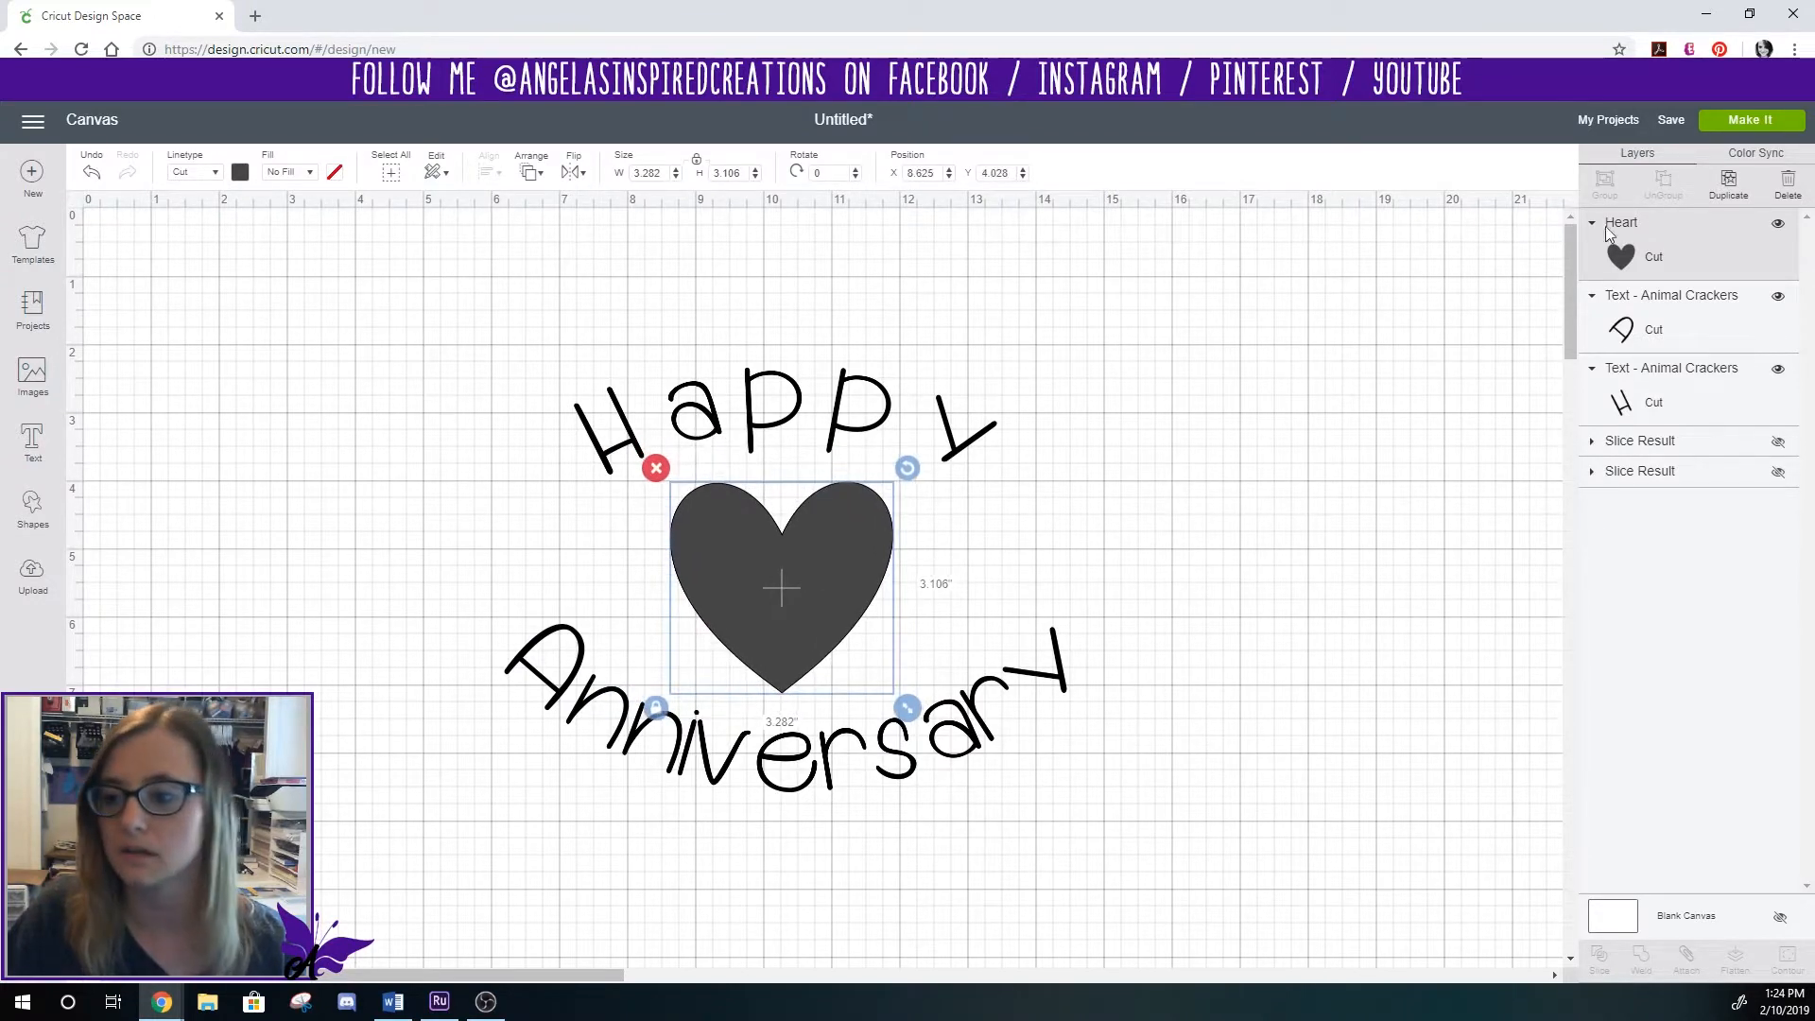
# - Change the material color of the heart to bright red
pyautogui.click(240, 173)
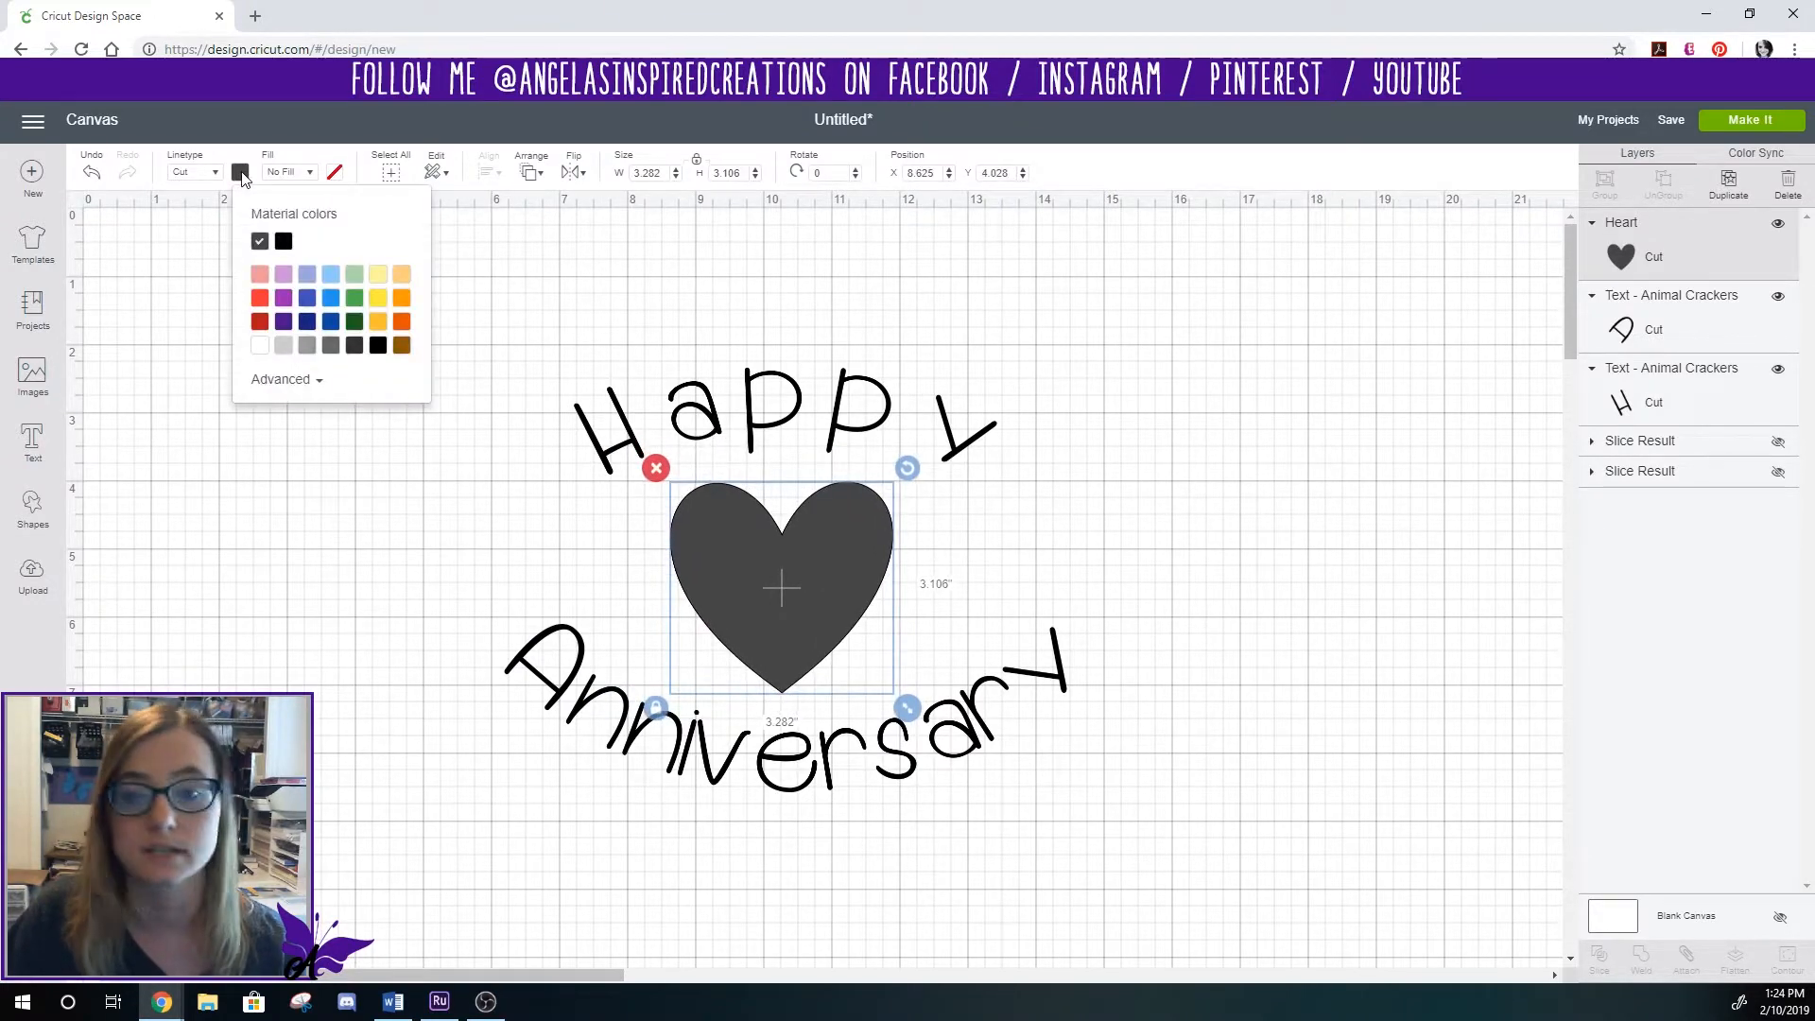
pyautogui.click(260, 299)
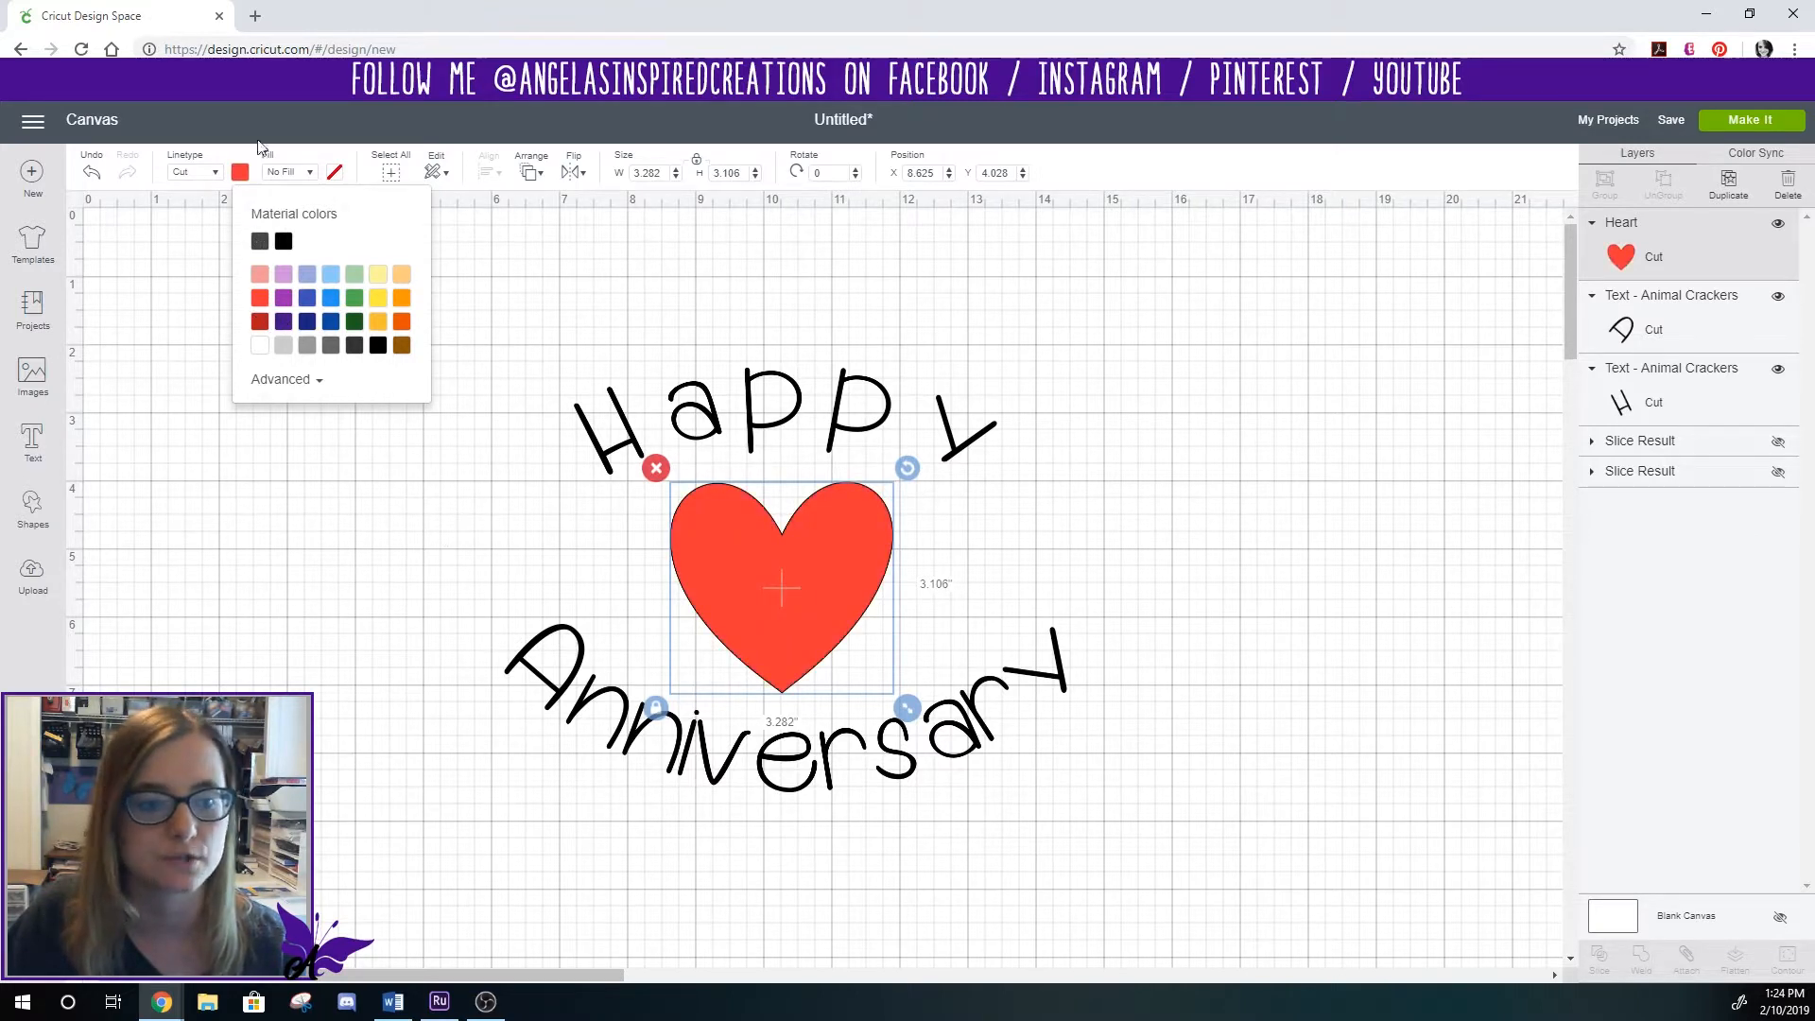
pyautogui.click(389, 464)
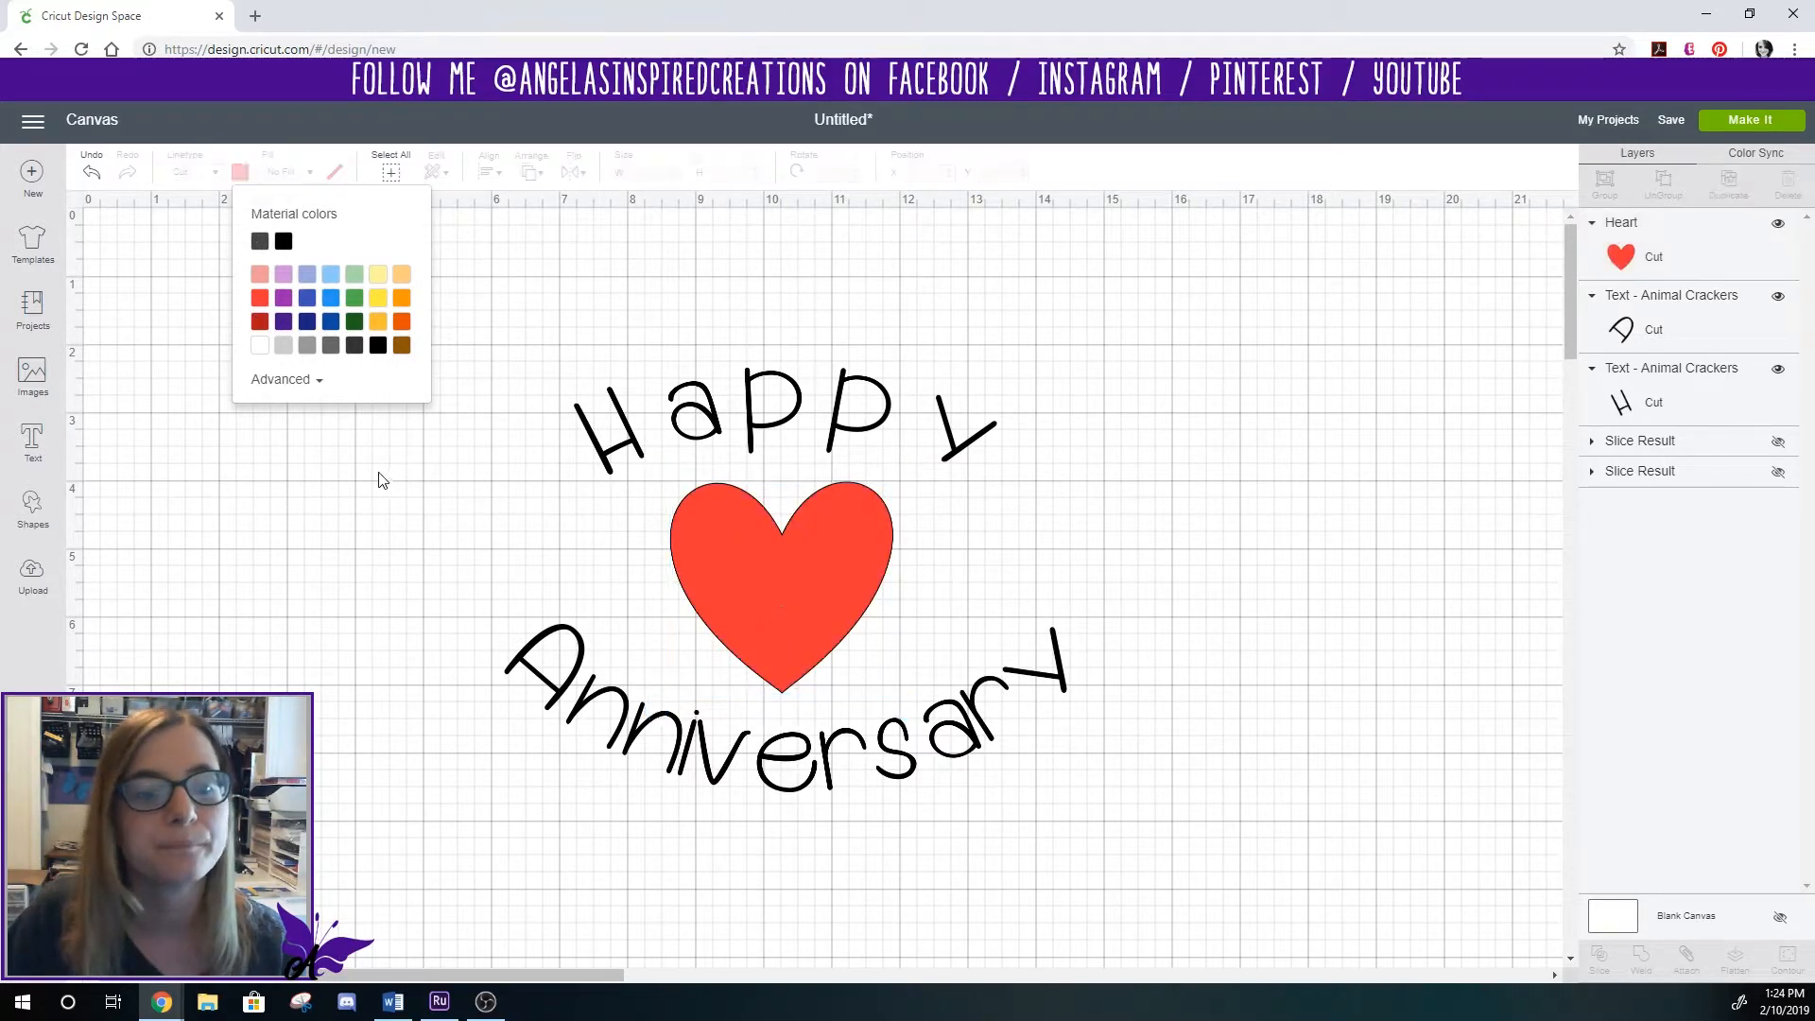
pyautogui.click(798, 553)
pyautogui.click(1192, 554)
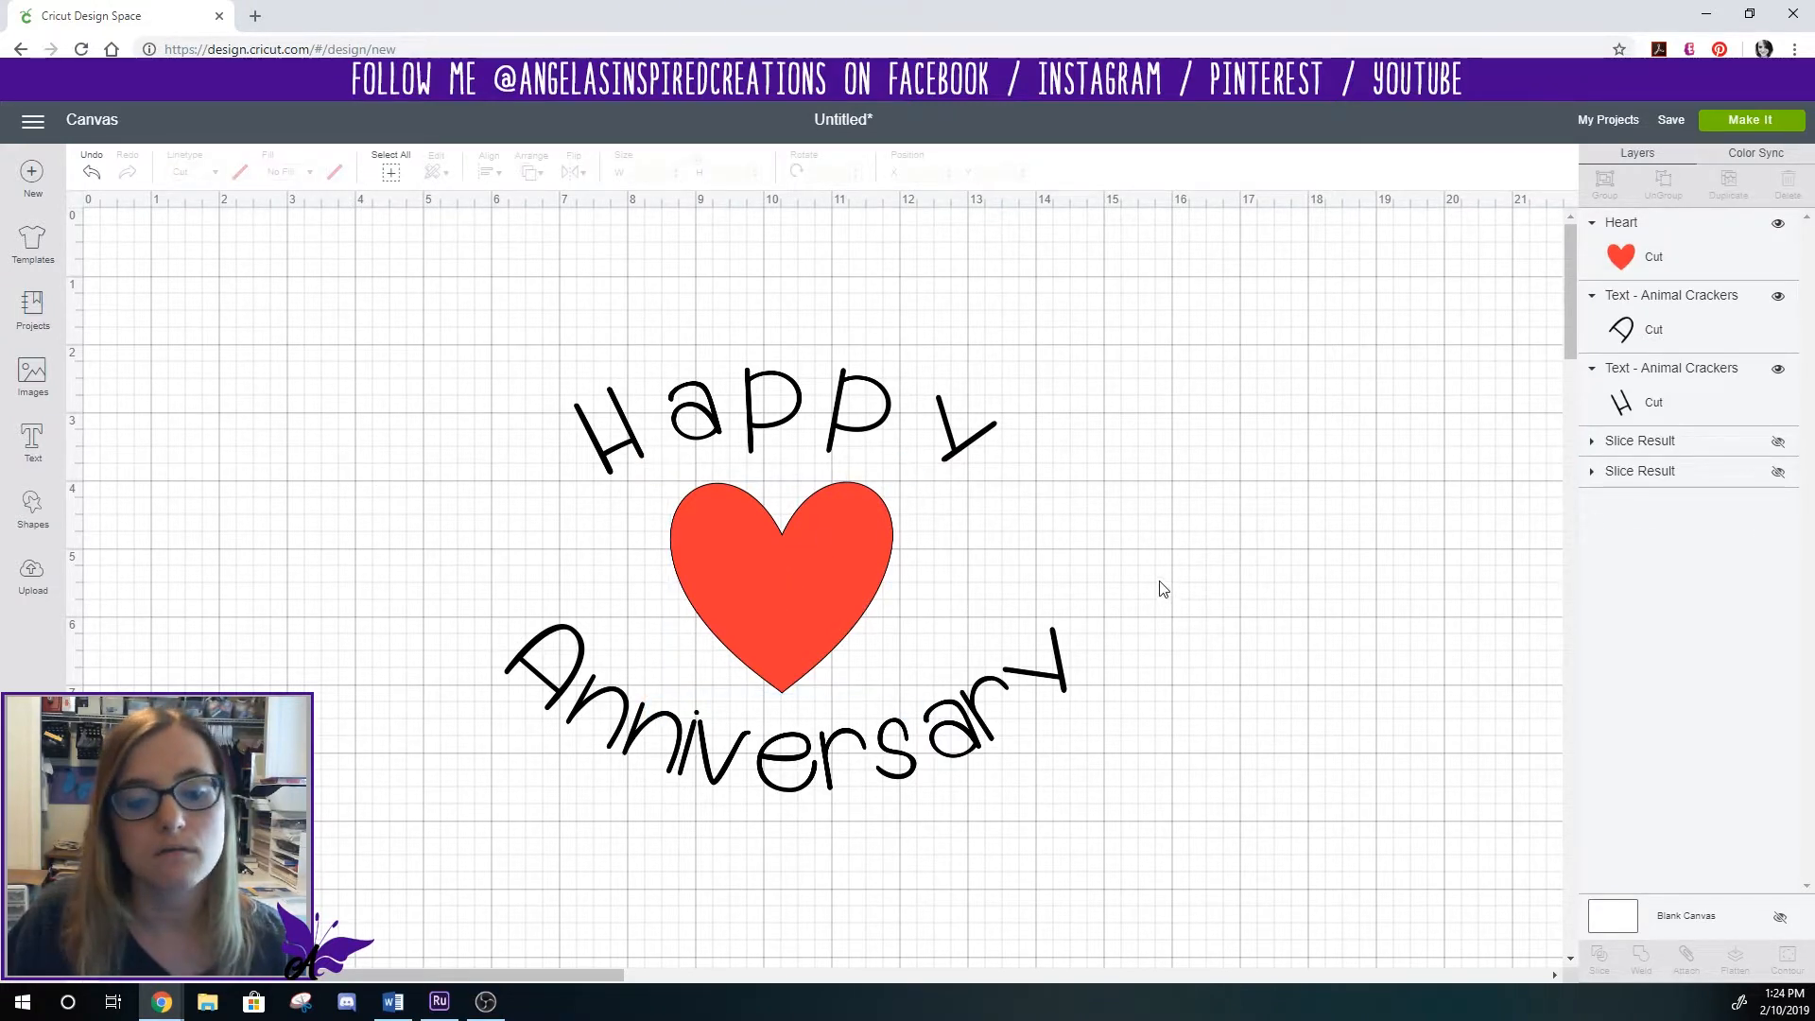
# - Tighten the downward curve of Anniversary to a diameter of -5.07
pyautogui.click(940, 743)
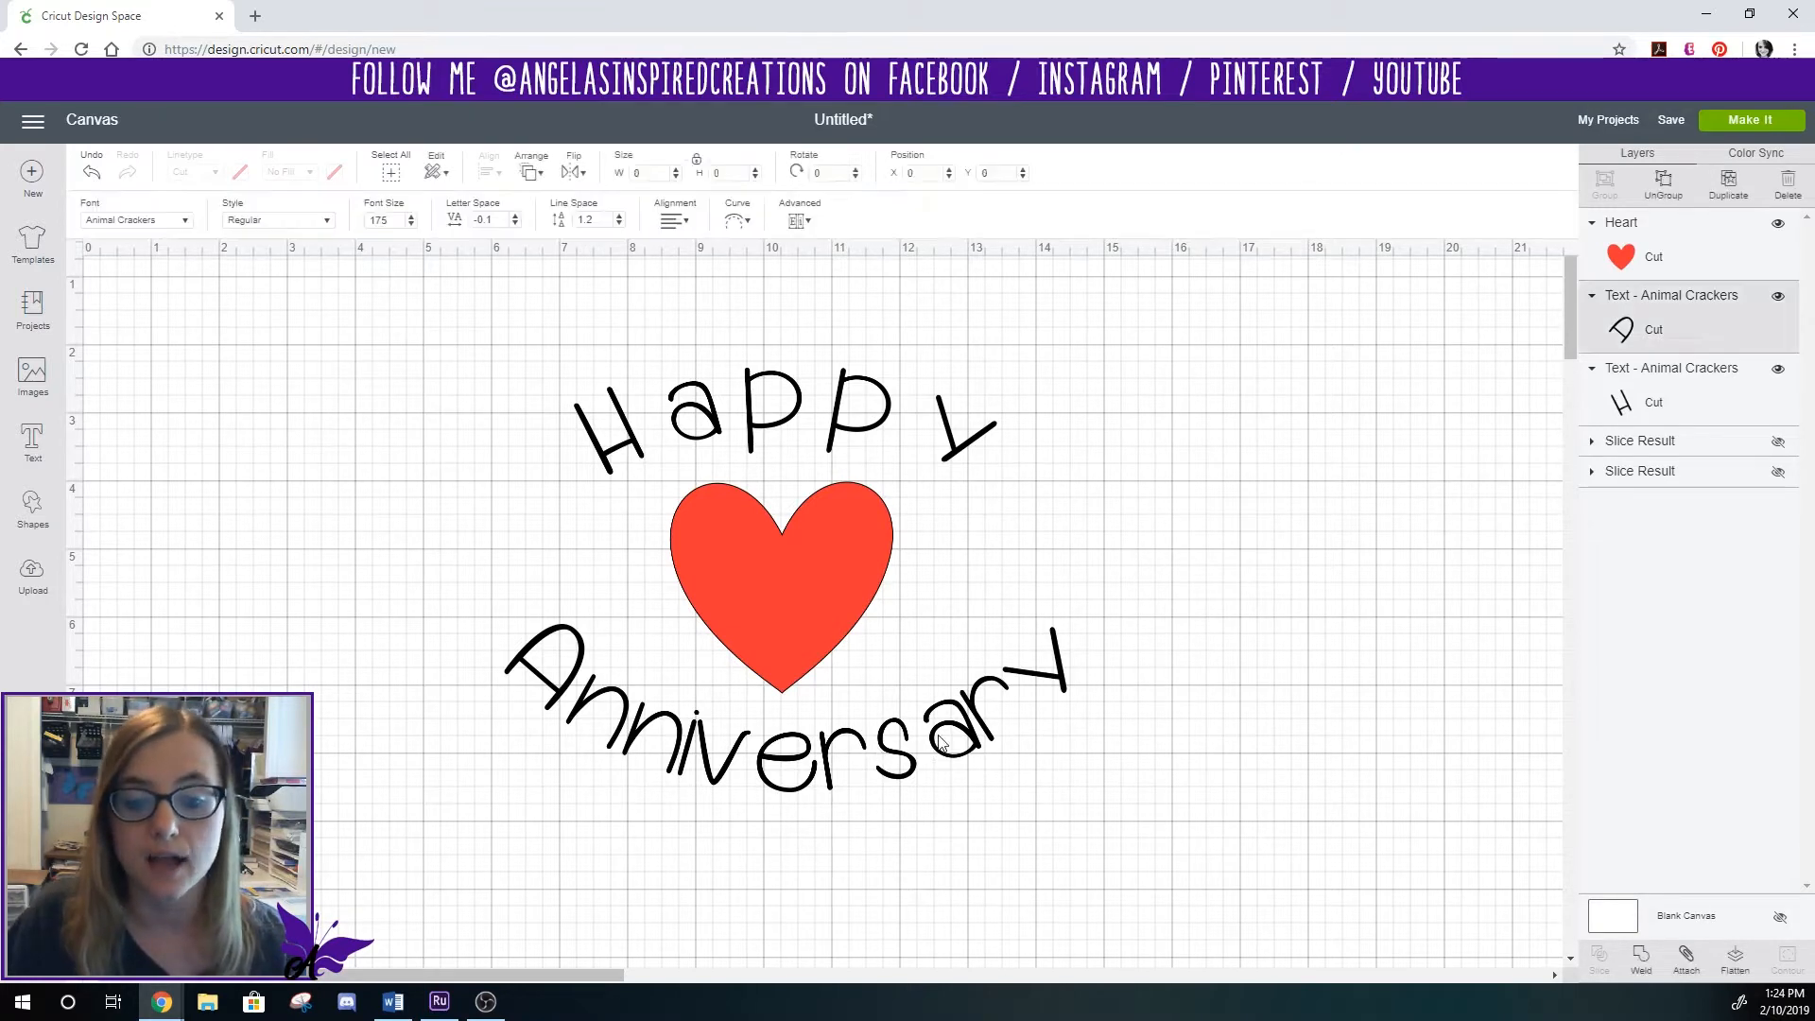
pyautogui.click(736, 221)
pyautogui.moveTo(627, 287); pyautogui.dragTo(616, 287)
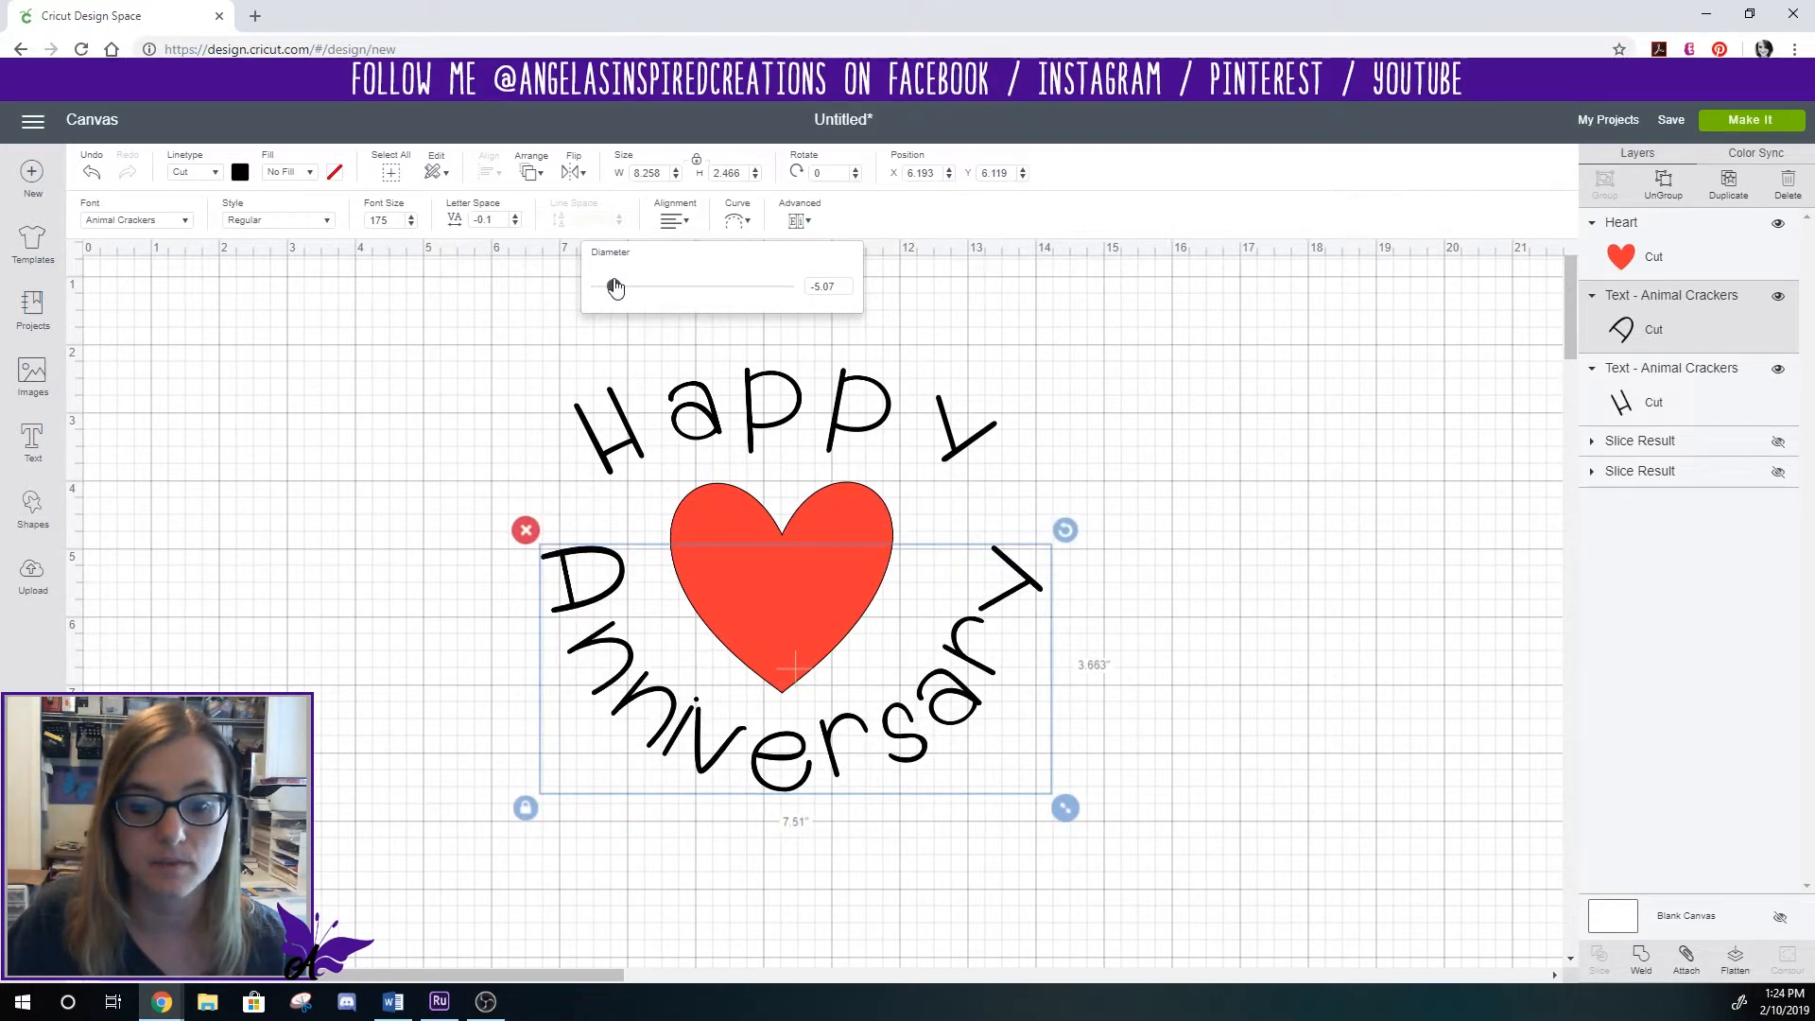
pyautogui.click(736, 400)
pyautogui.click(741, 402)
pyautogui.click(765, 781)
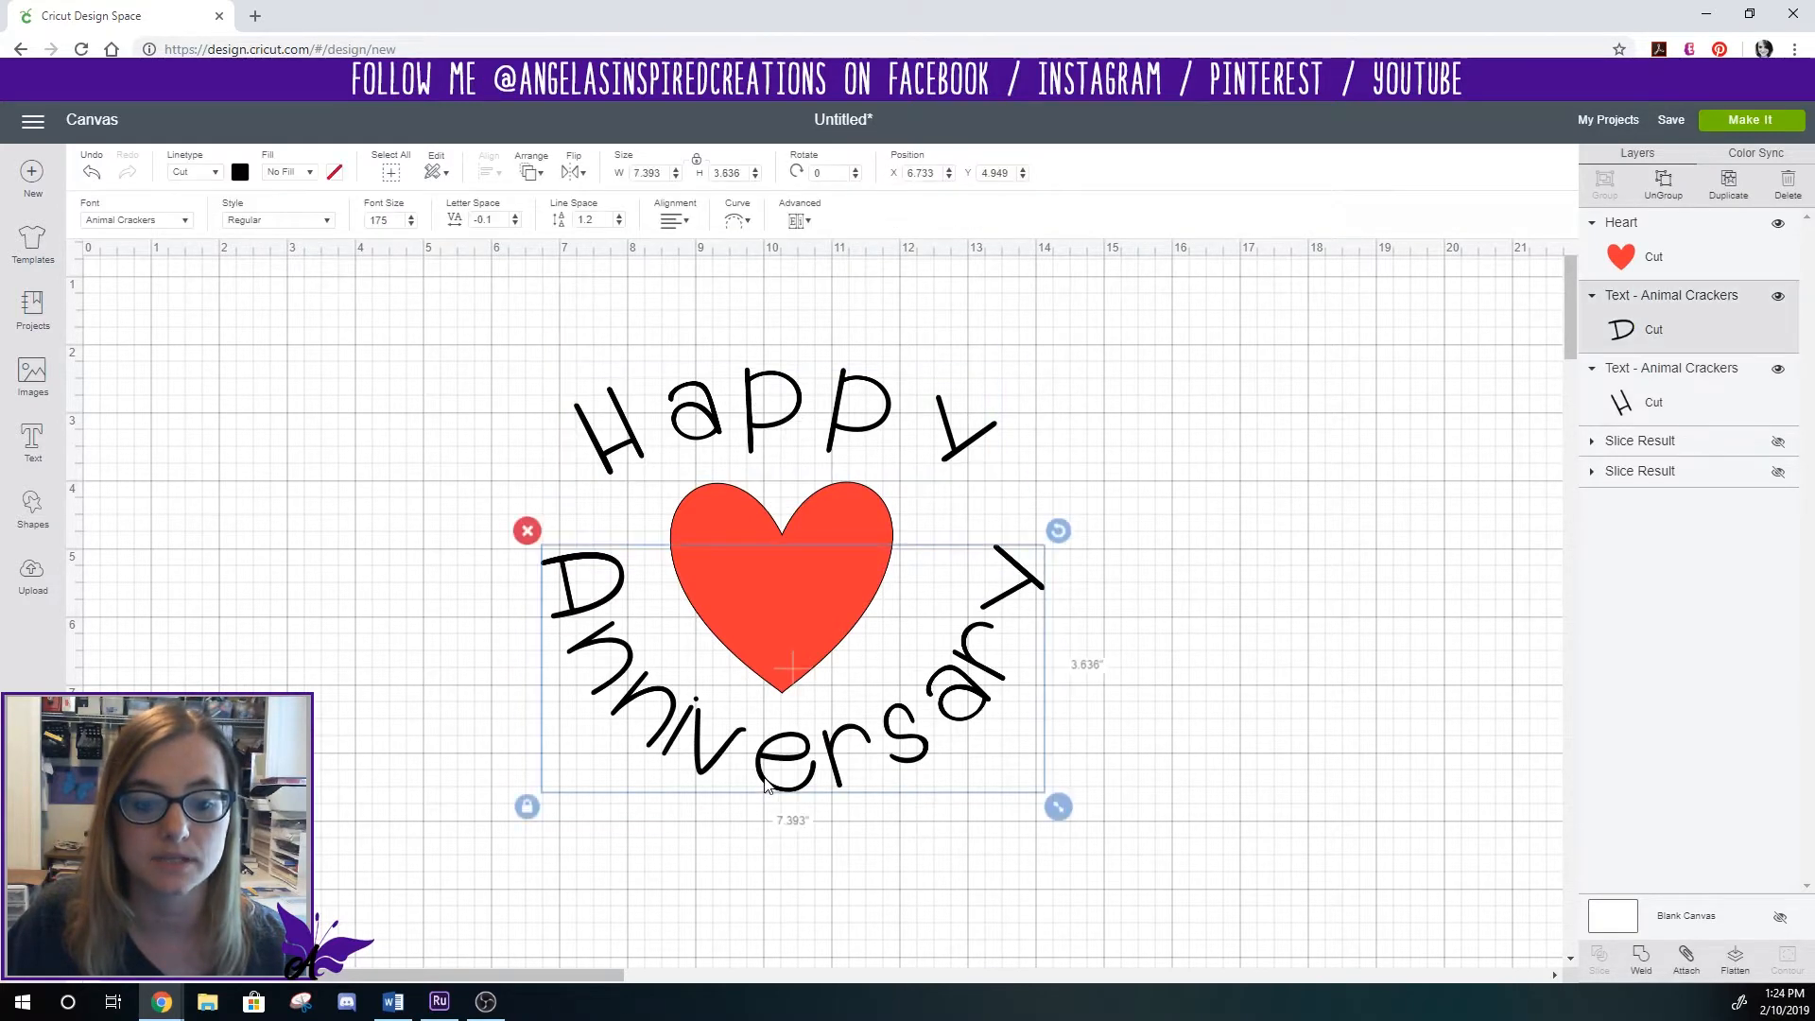
pyautogui.click(737, 221)
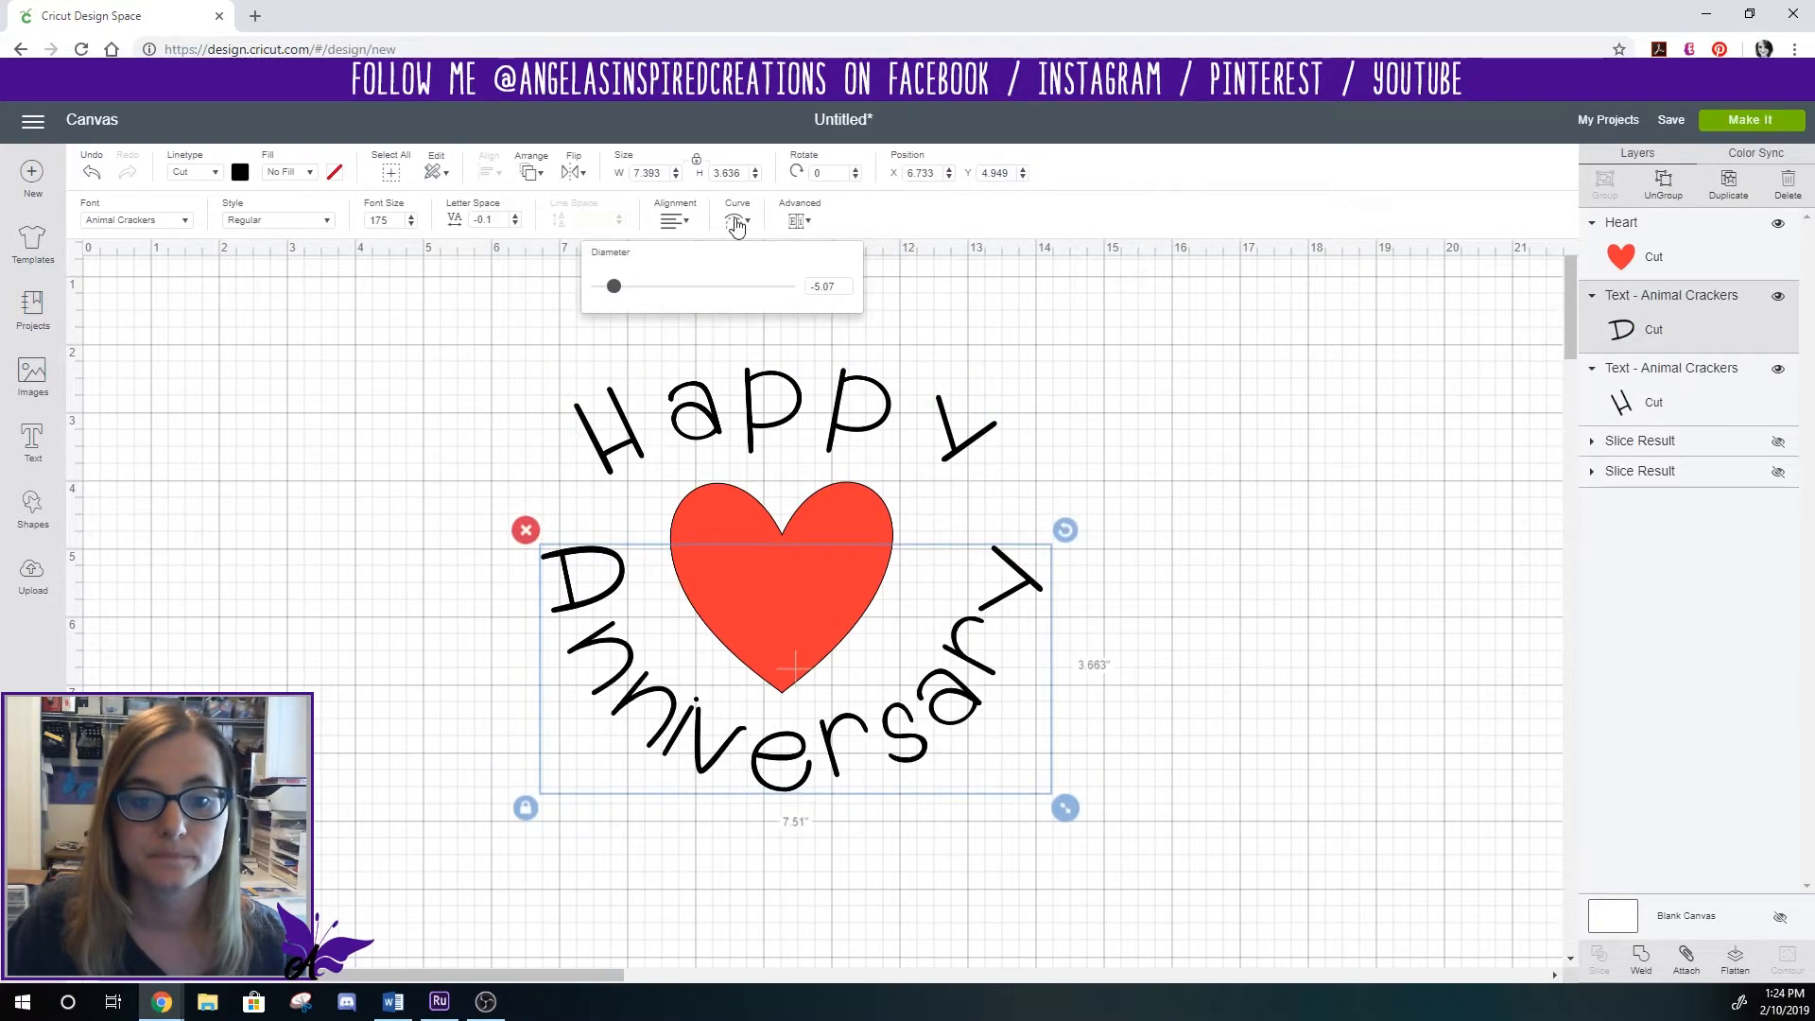
pyautogui.click(736, 222)
# - Tighten the upward curve of Happy by setting its curve diameter to 5.88
pyautogui.click(781, 416)
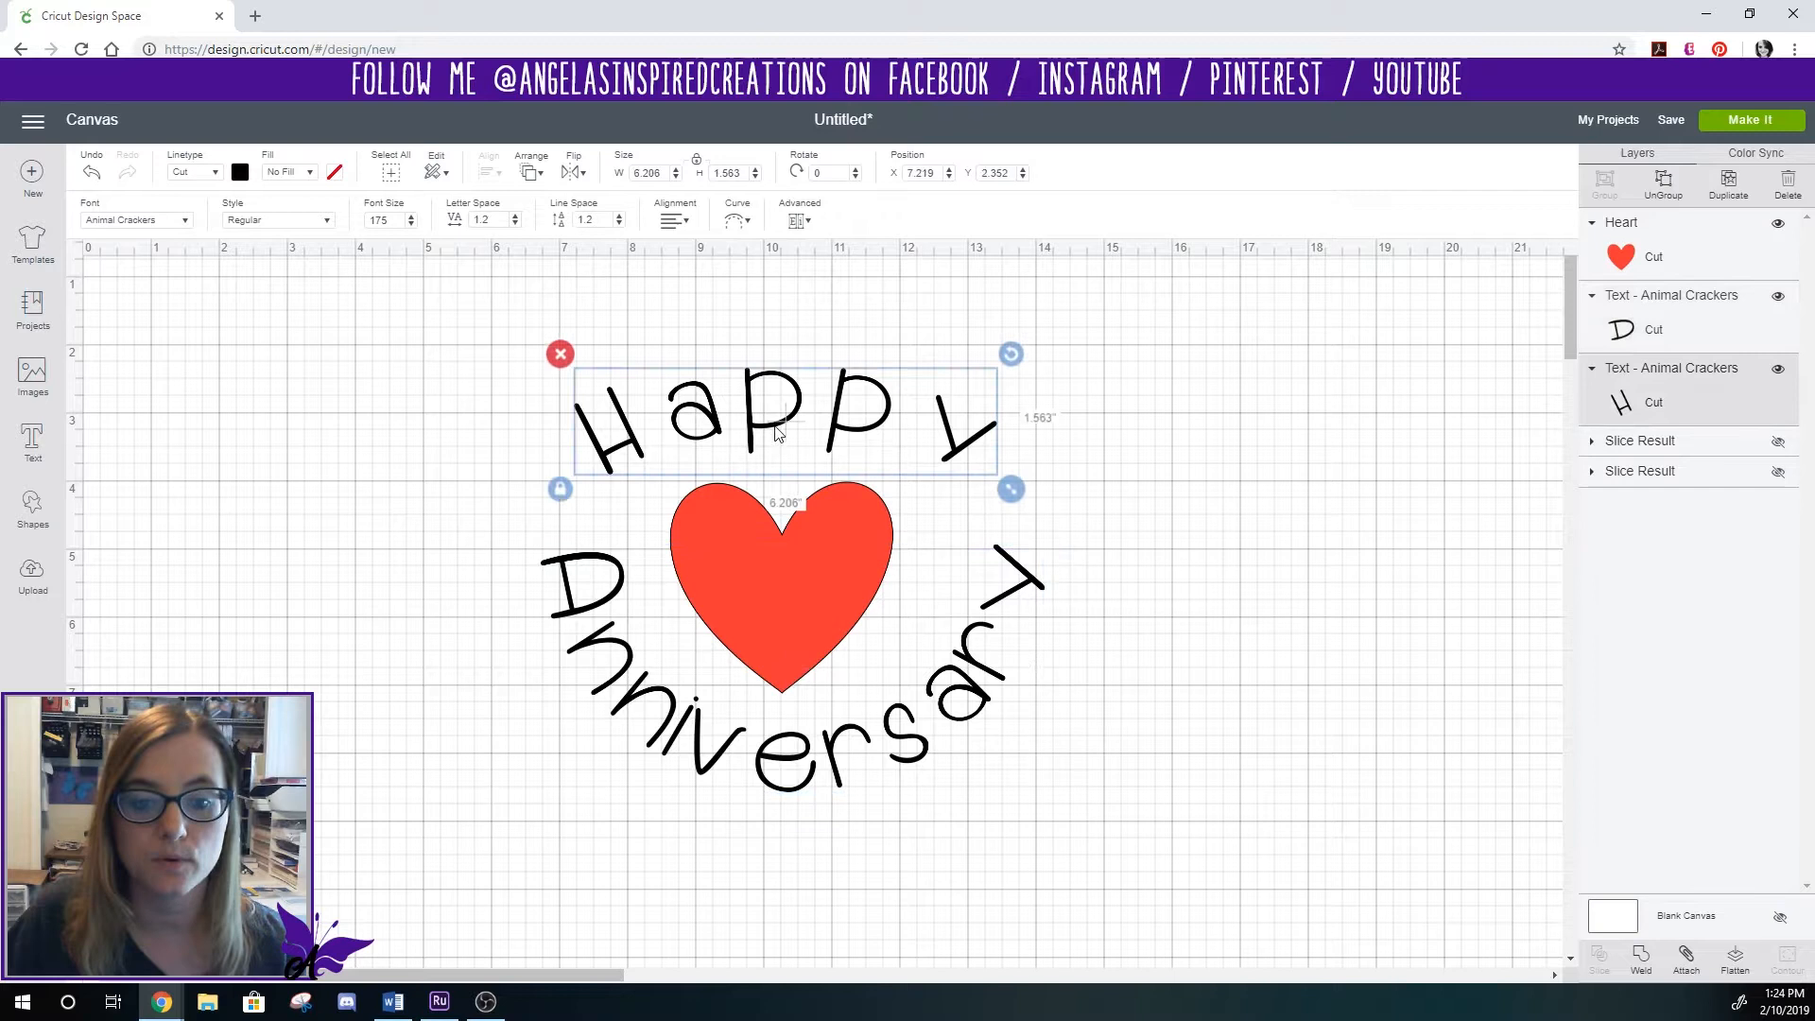
pyautogui.click(736, 221)
pyautogui.click(748, 288)
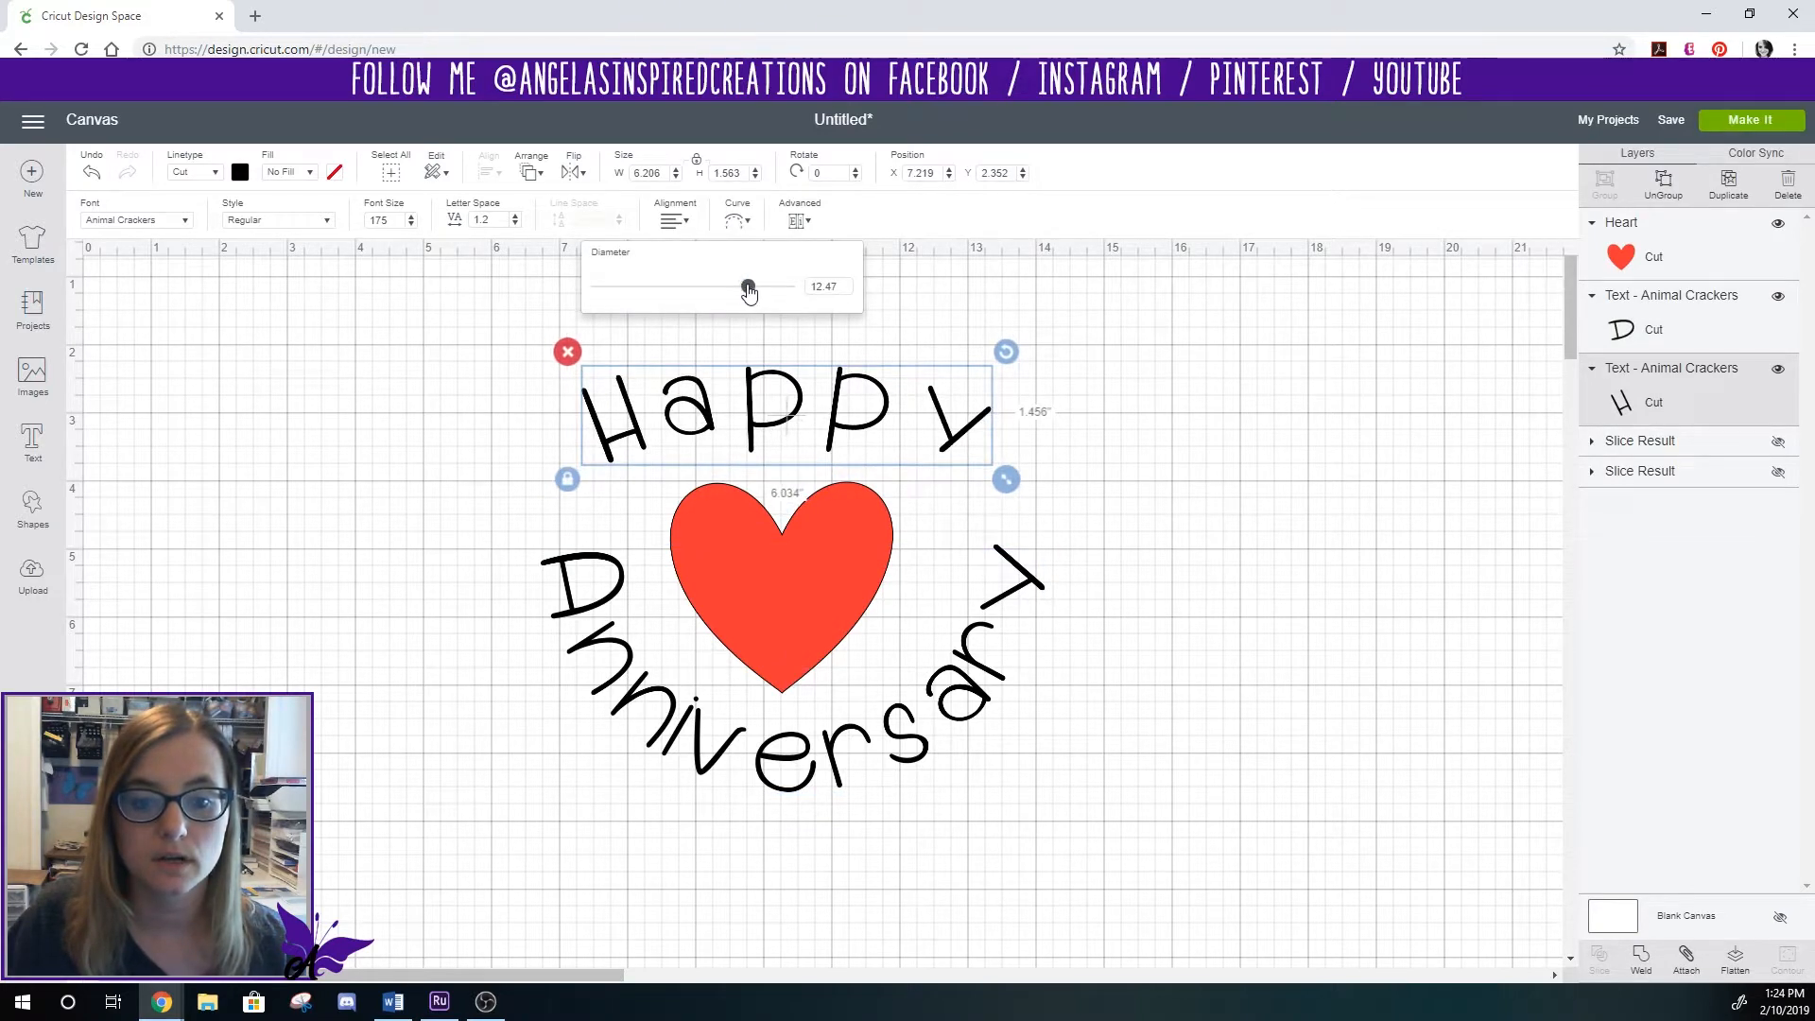
pyautogui.moveTo(747, 288); pyautogui.dragTo(744, 287)
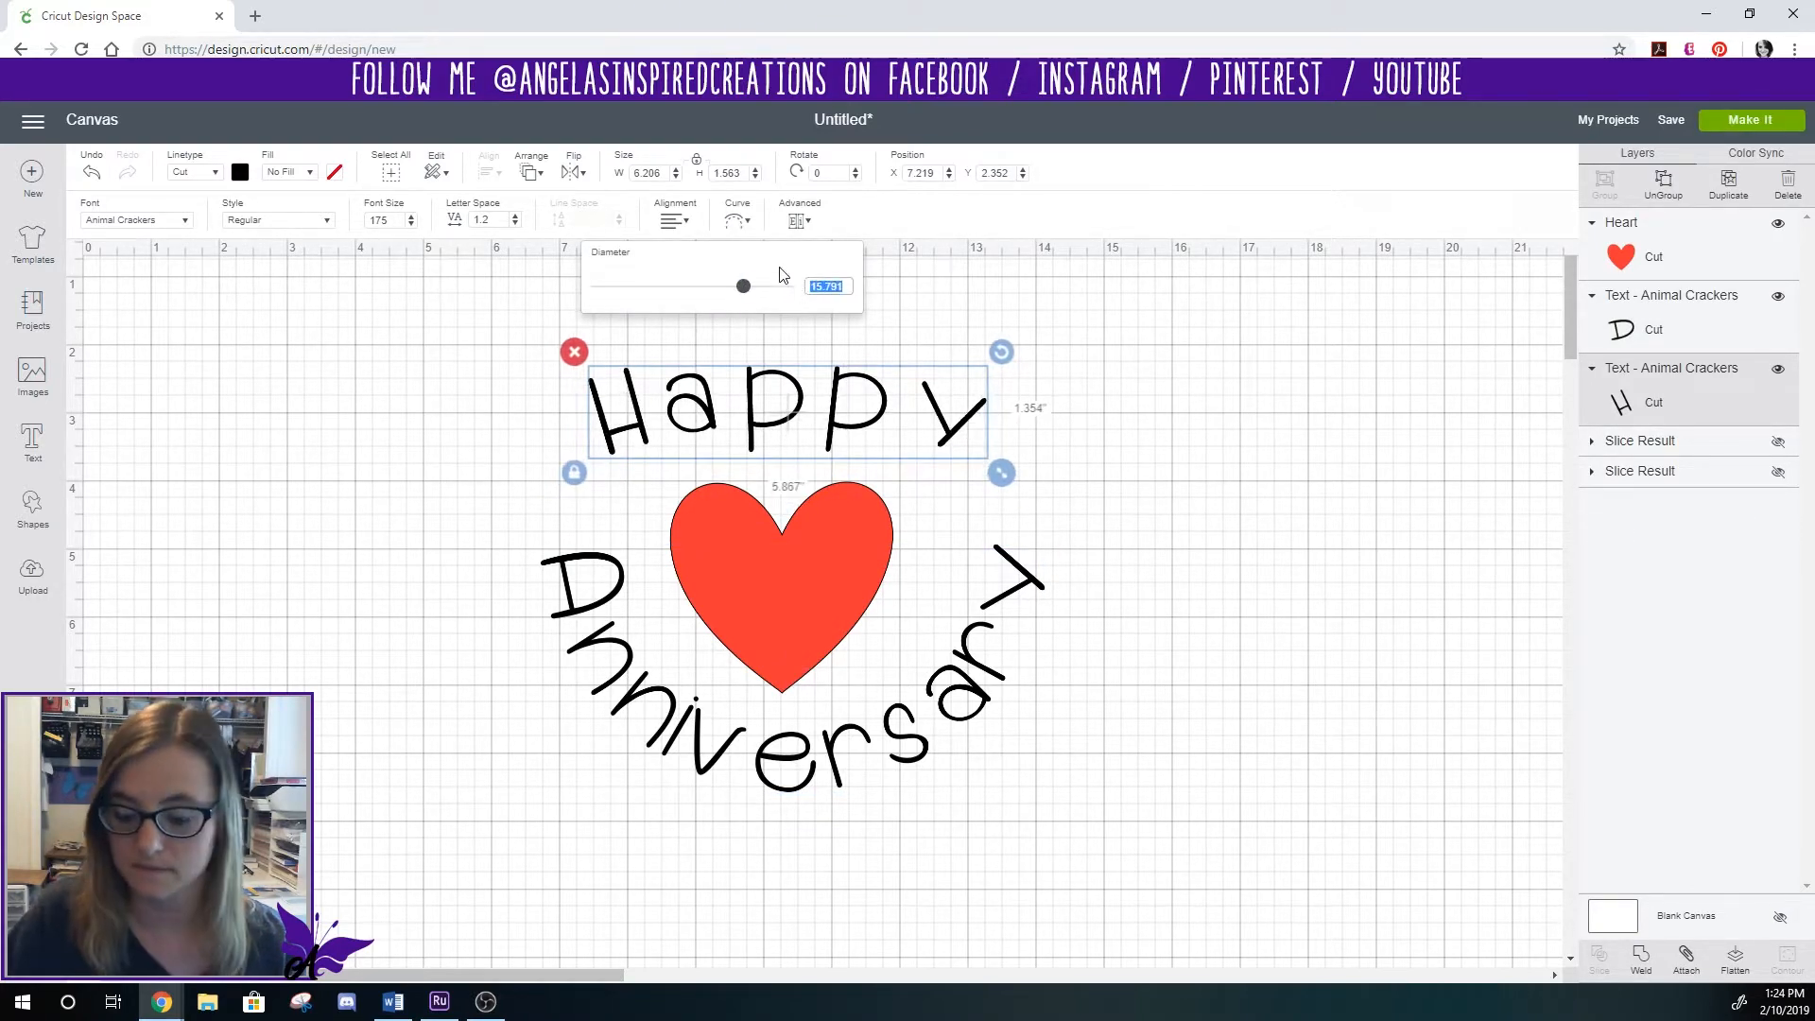
pyautogui.write('5.88')
pyautogui.press('Return')
pyautogui.click(1059, 476)
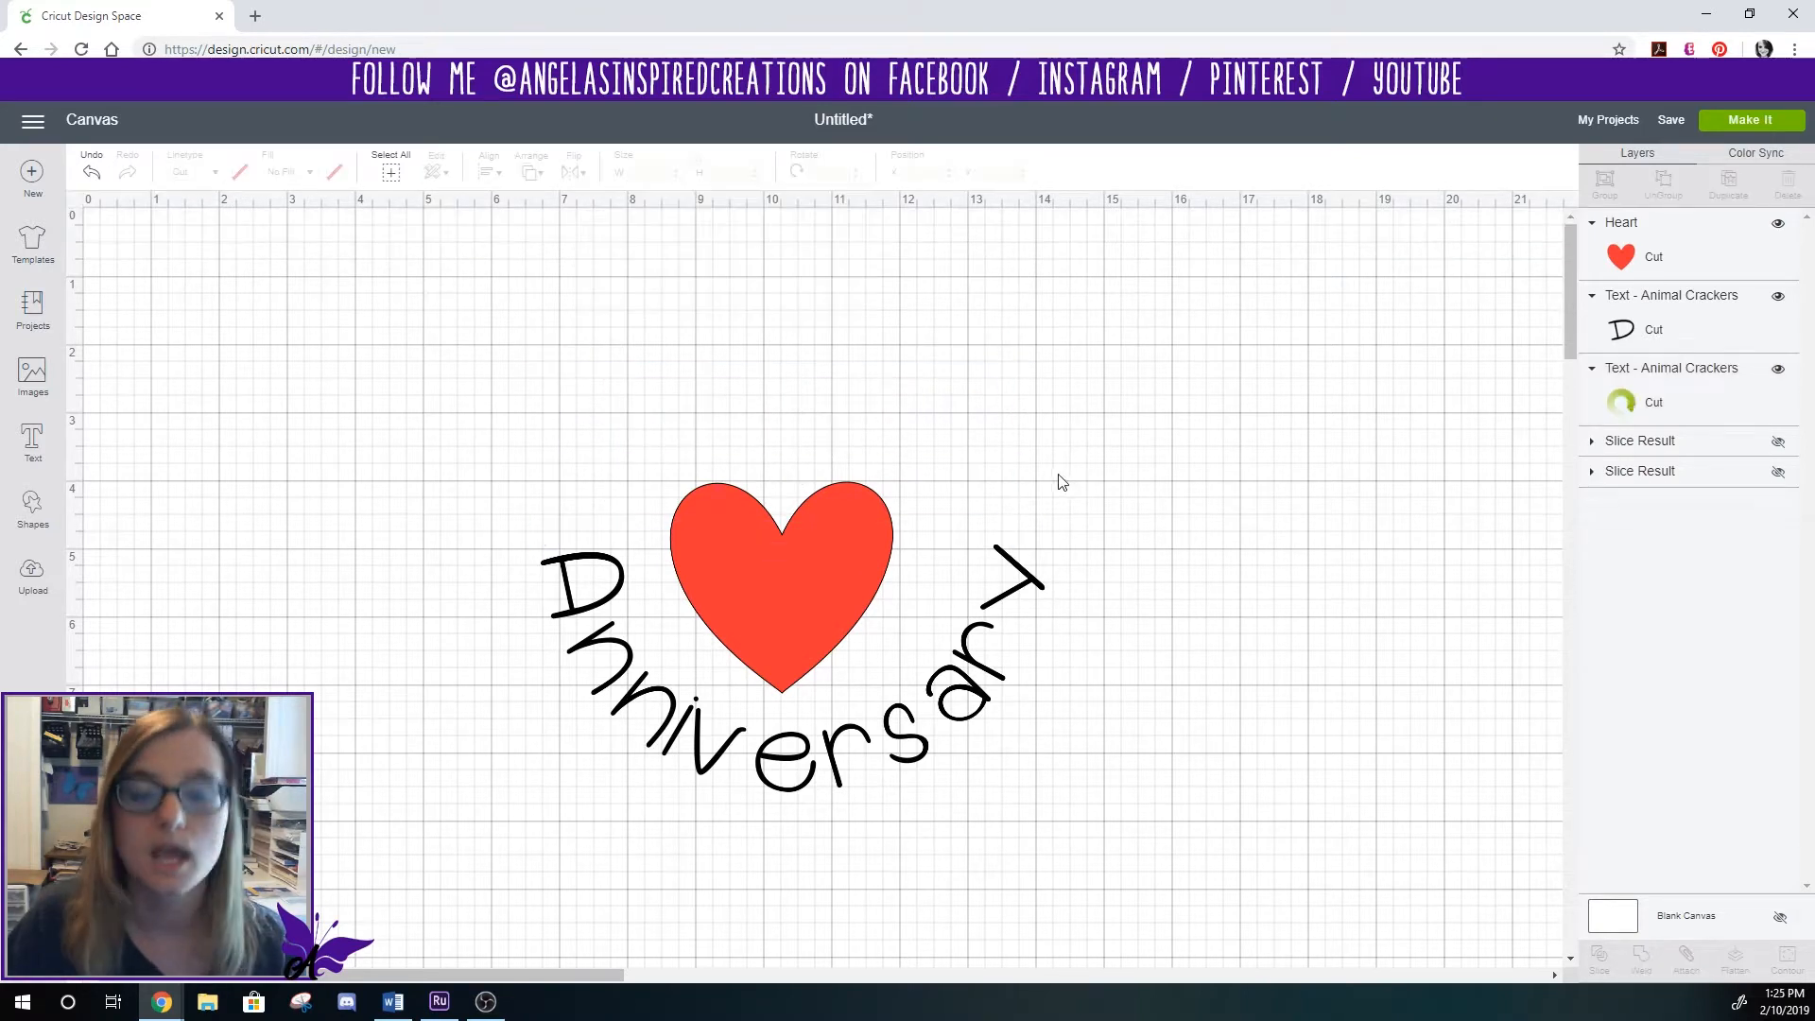
# - Move Happy and the heart slightly upward so they fit the circular layout above Anniversary
pyautogui.click(777, 427)
pyautogui.moveTo(777, 427); pyautogui.dragTo(781, 404)
pyautogui.moveTo(763, 595); pyautogui.dragTo(768, 581)
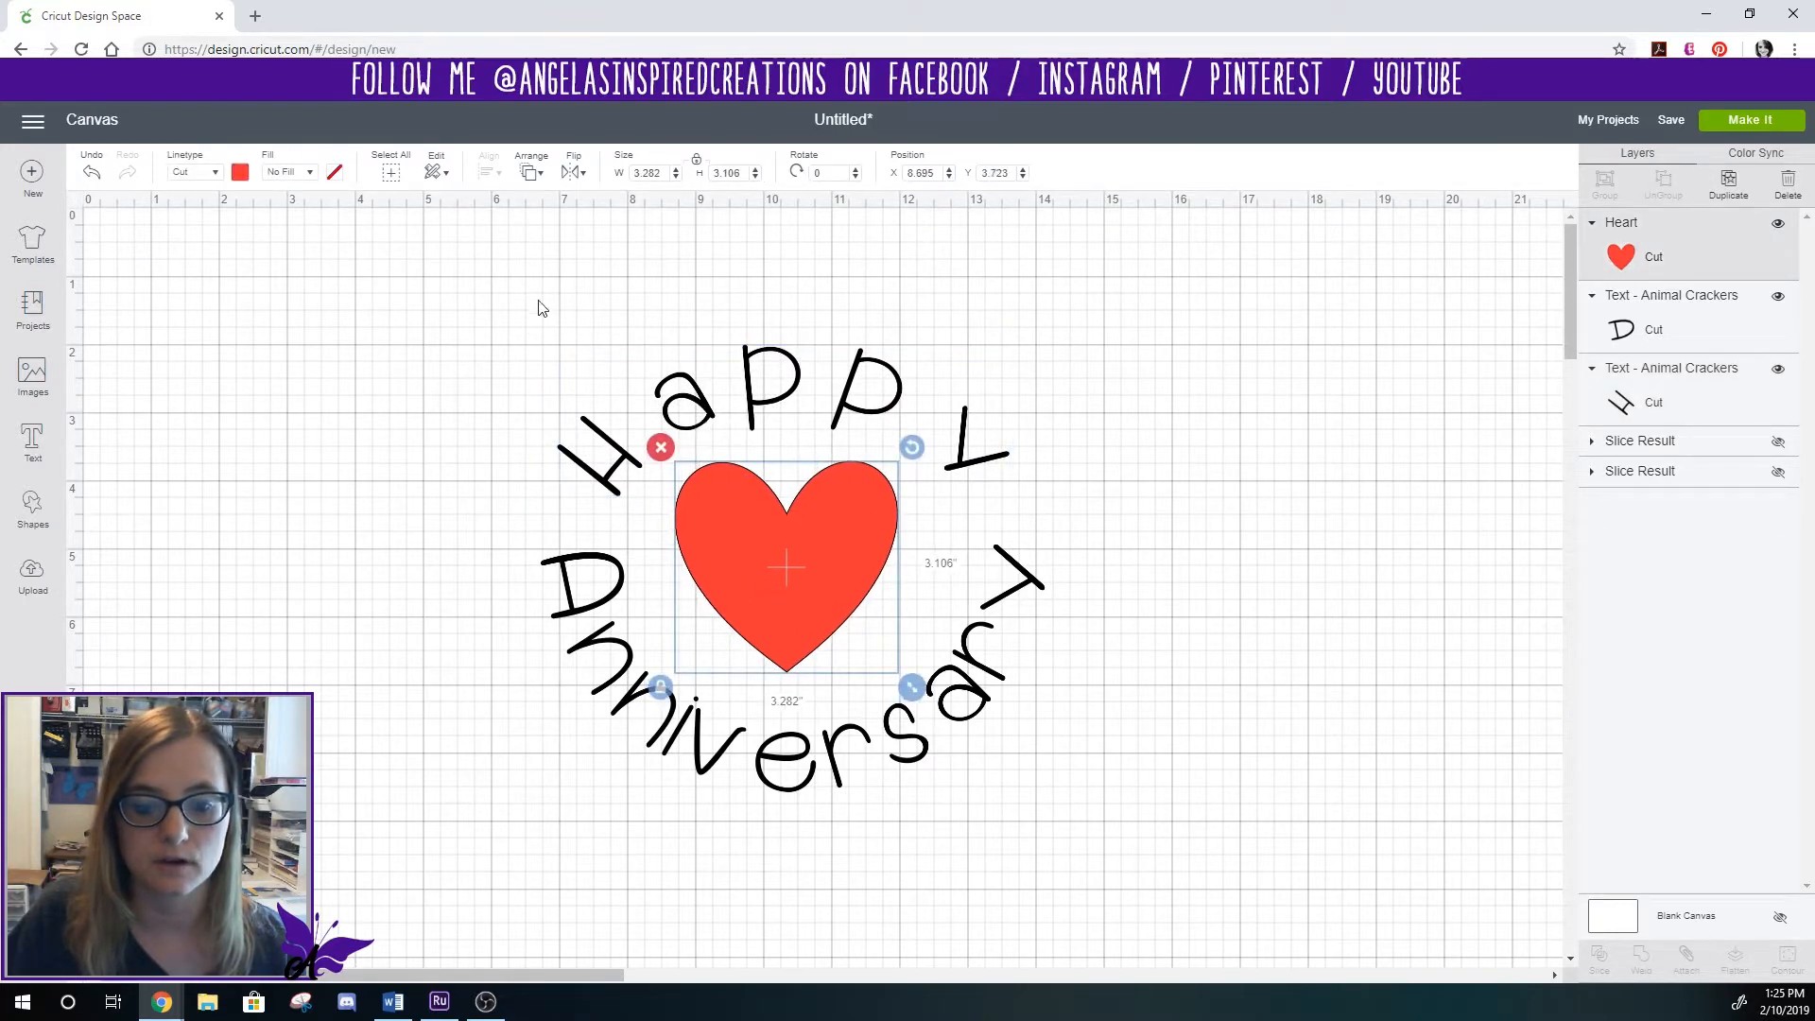
# - Align the heart and both words together with Center Horizontally
pyautogui.moveTo(539, 329); pyautogui.dragTo(1055, 820)
pyautogui.click(486, 172)
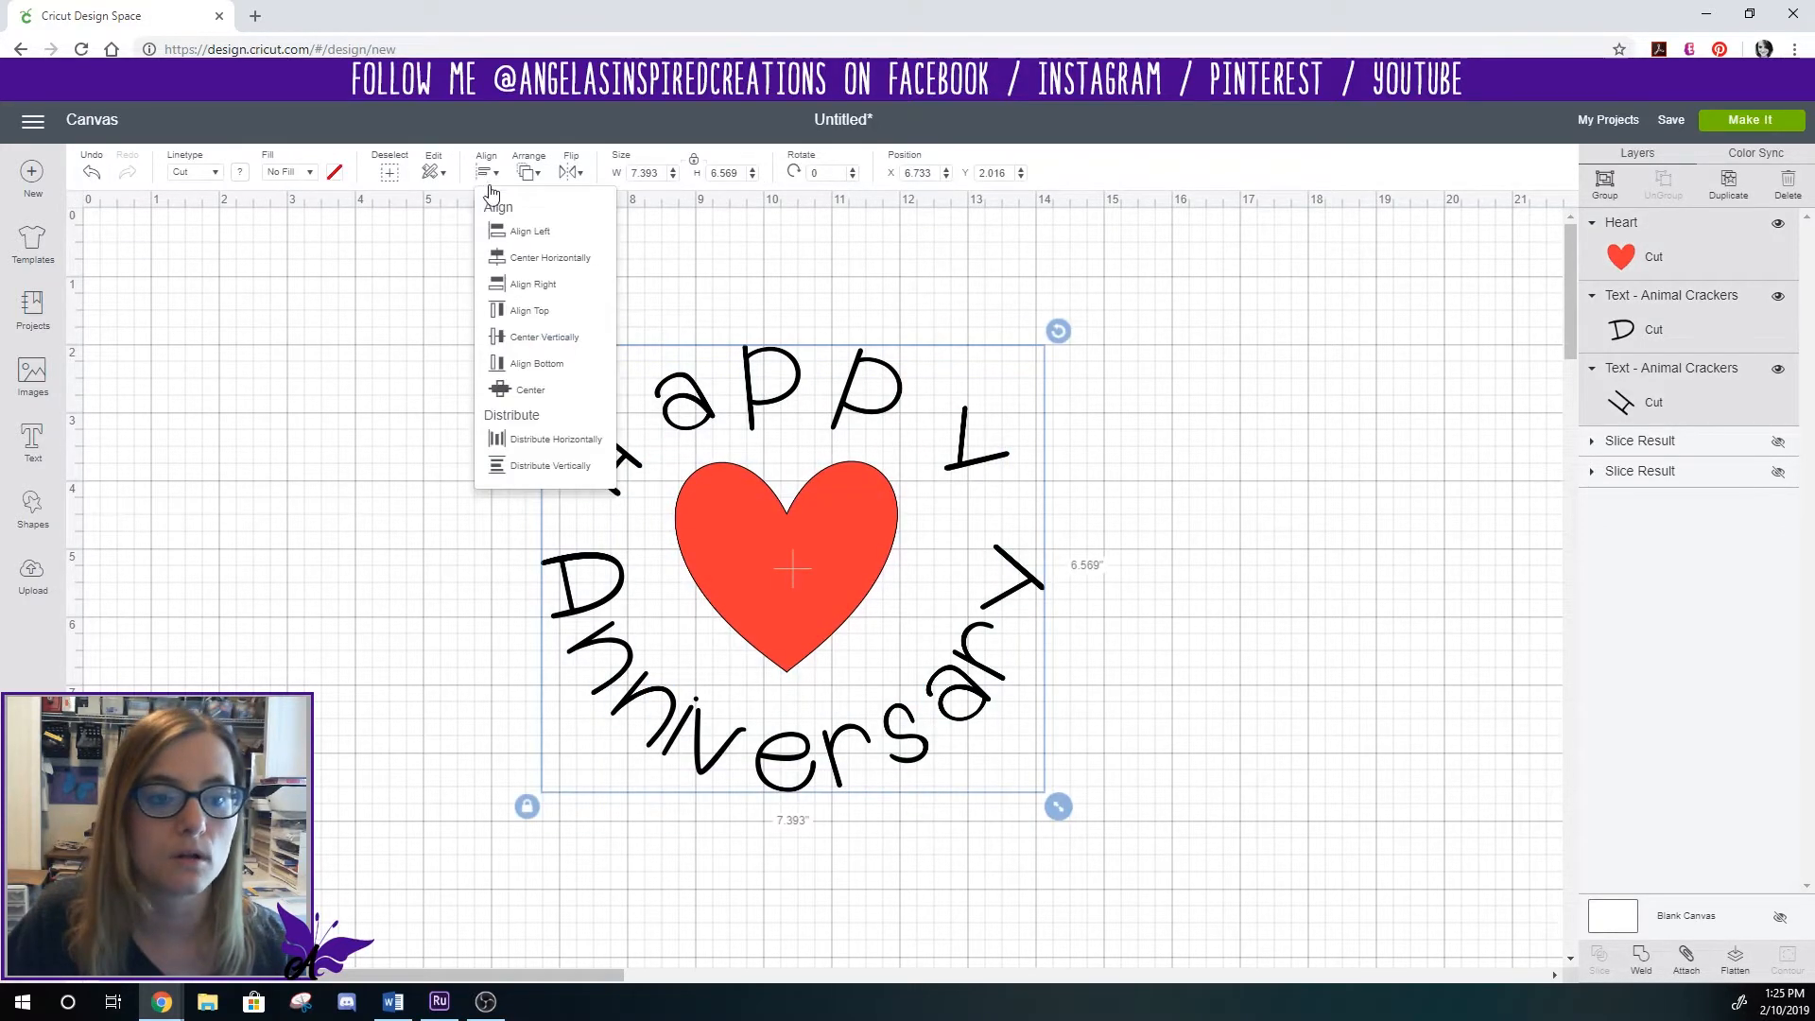
pyautogui.click(534, 254)
pyautogui.click(1297, 526)
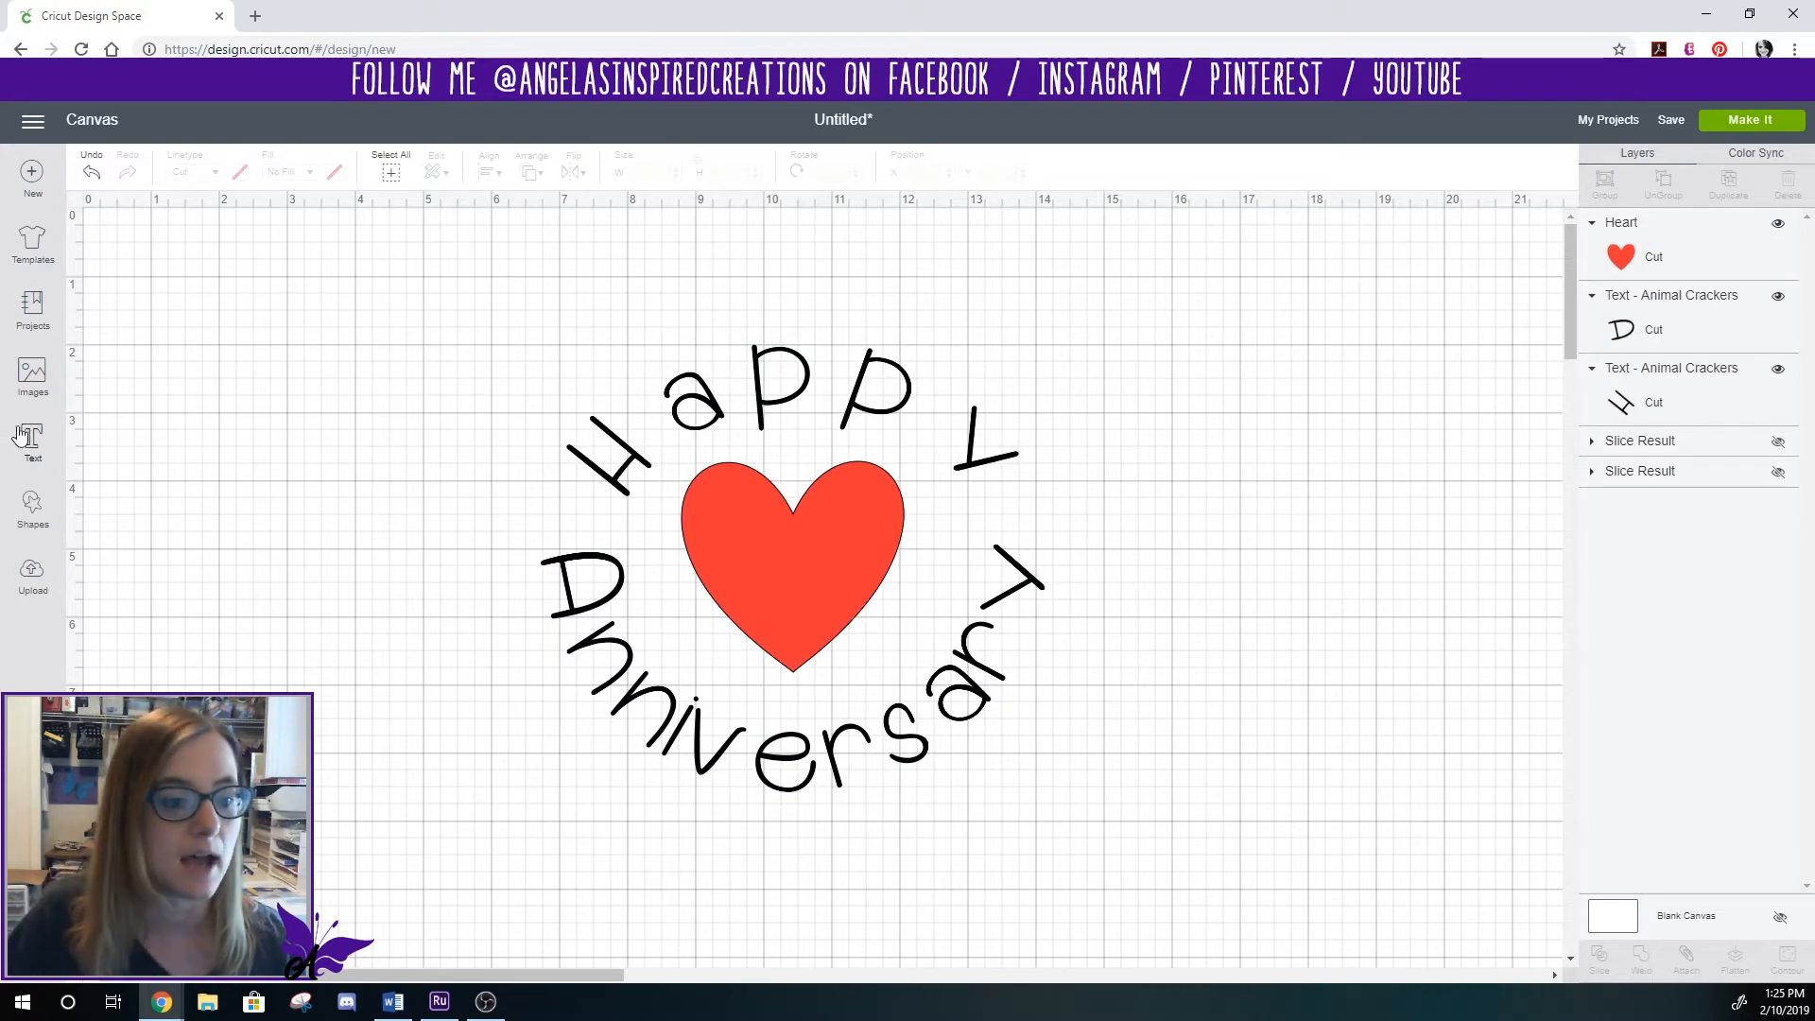
# - Duplicate the red heart twice and move both copies to the empty canvas area beside the design
pyautogui.click(33, 508)
pyautogui.click(340, 331)
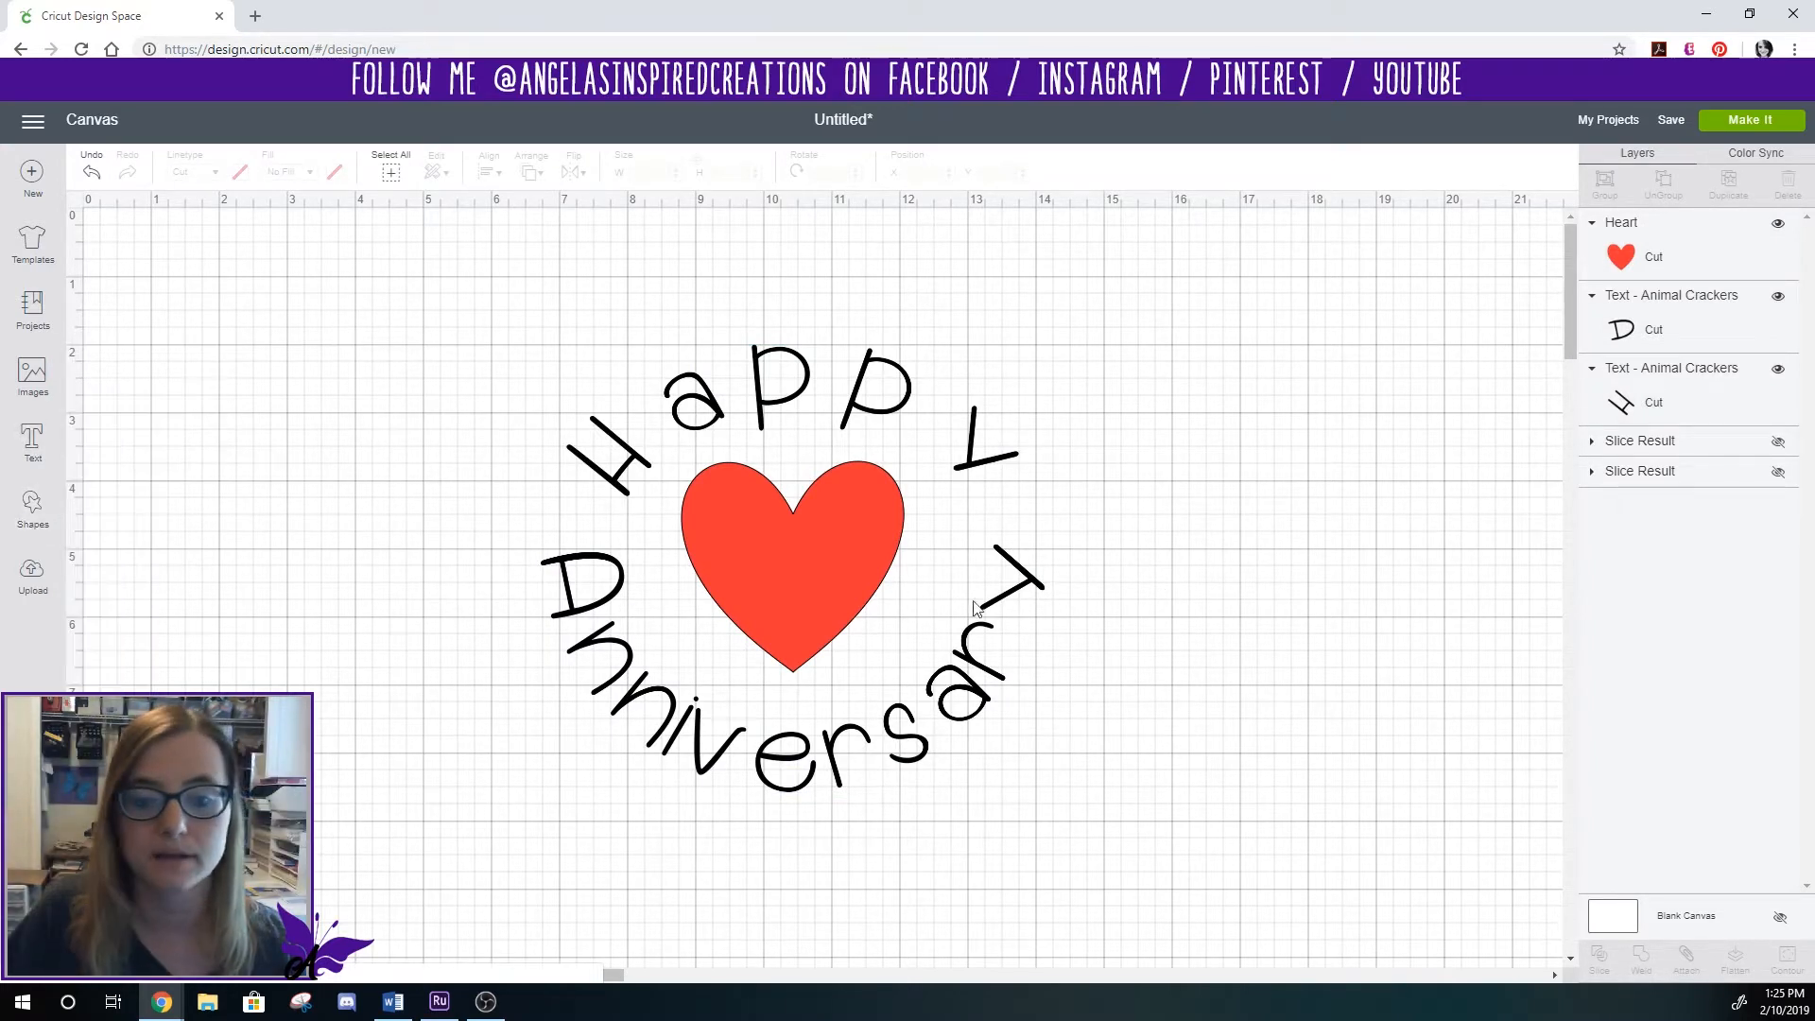
pyautogui.click(839, 567)
pyautogui.click(1729, 193)
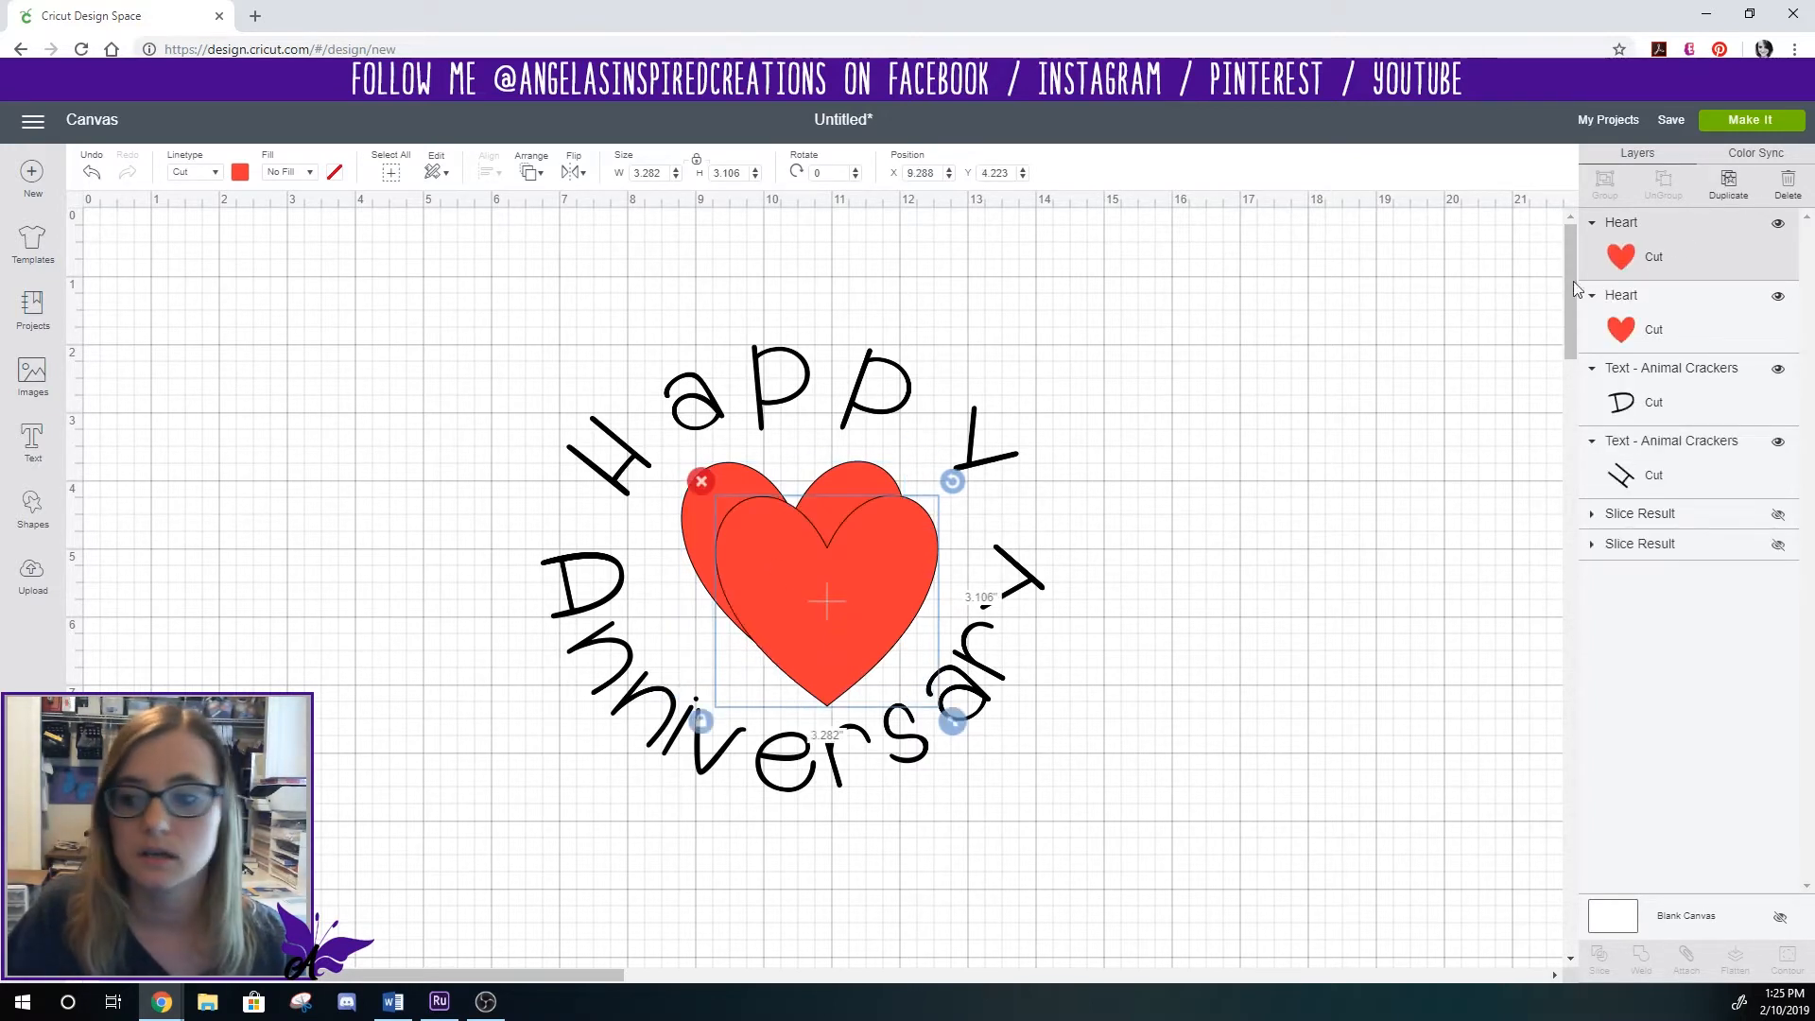
pyautogui.click(1729, 185)
pyautogui.moveTo(959, 591); pyautogui.dragTo(1396, 386)
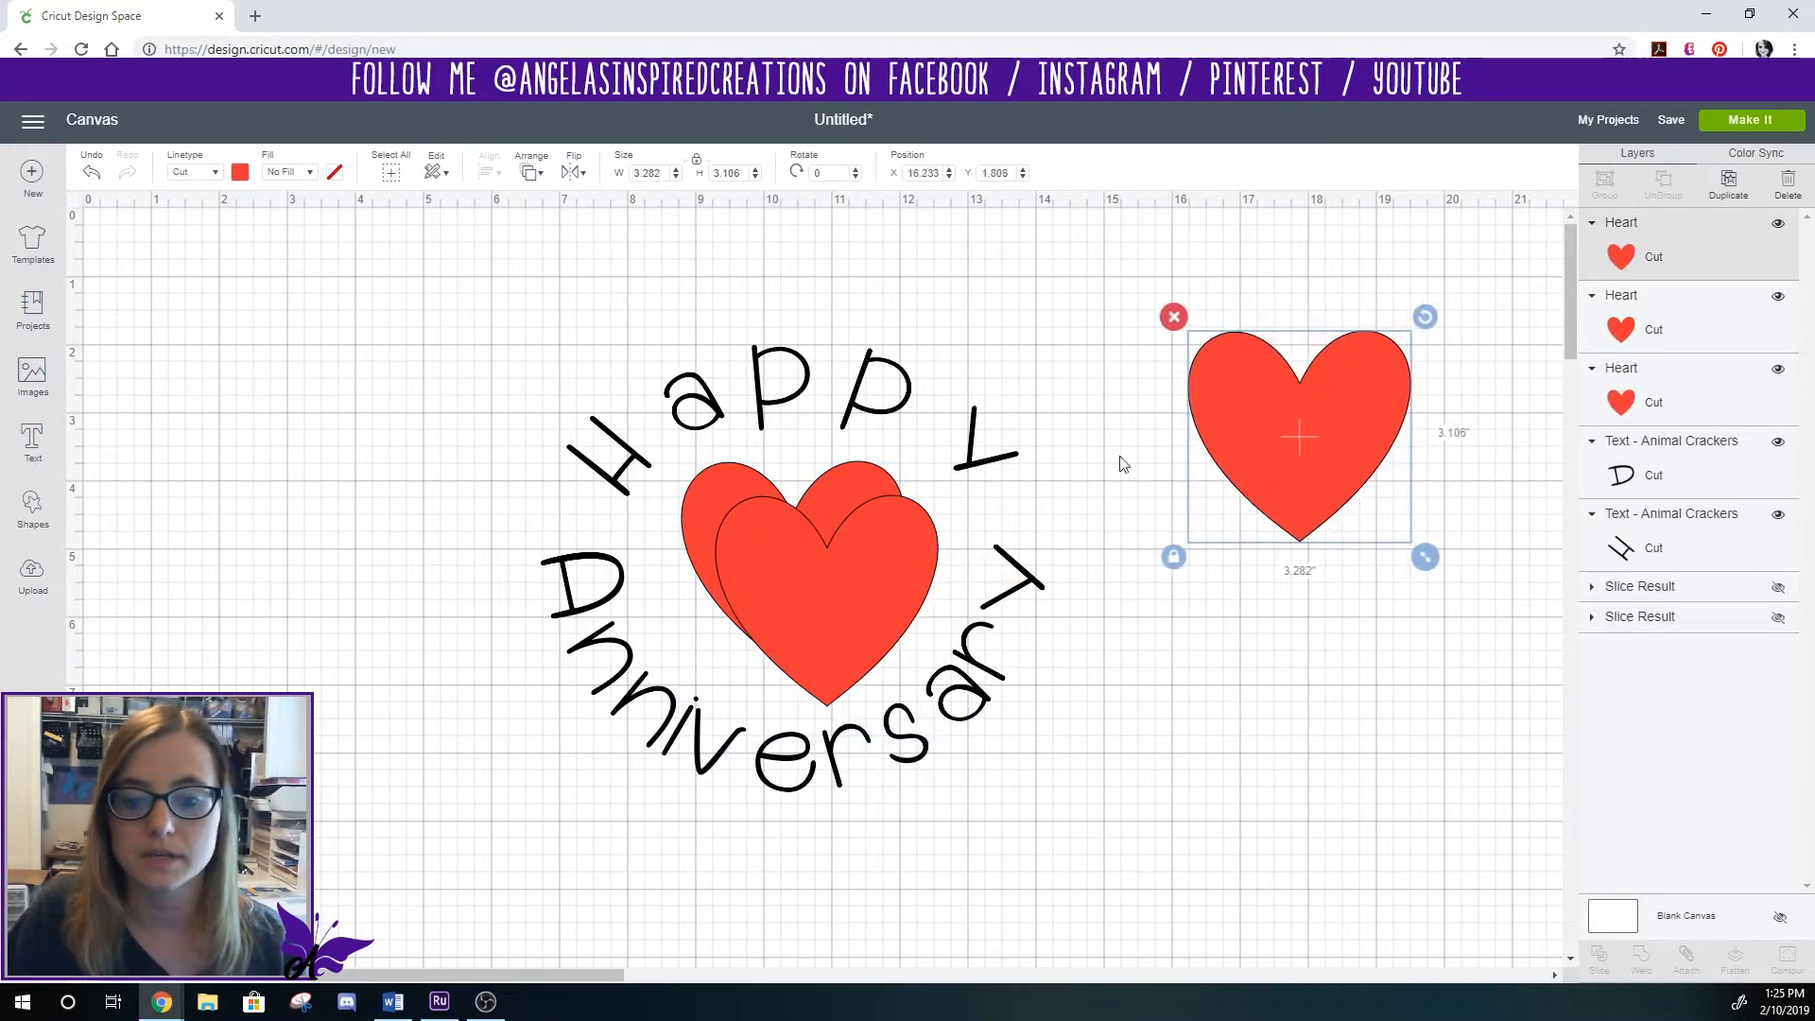
pyautogui.moveTo(828, 571); pyautogui.dragTo(1325, 631)
# - Shrink both heart copies to about 0.67 in wide and place one in each side gap between Happy and Anniversary
pyautogui.moveTo(1412, 866); pyautogui.dragTo(1212, 318)
pyautogui.moveTo(1448, 783); pyautogui.dragTo(1009, 513)
pyautogui.click(1182, 514)
pyautogui.moveTo(1210, 351); pyautogui.dragTo(593, 510)
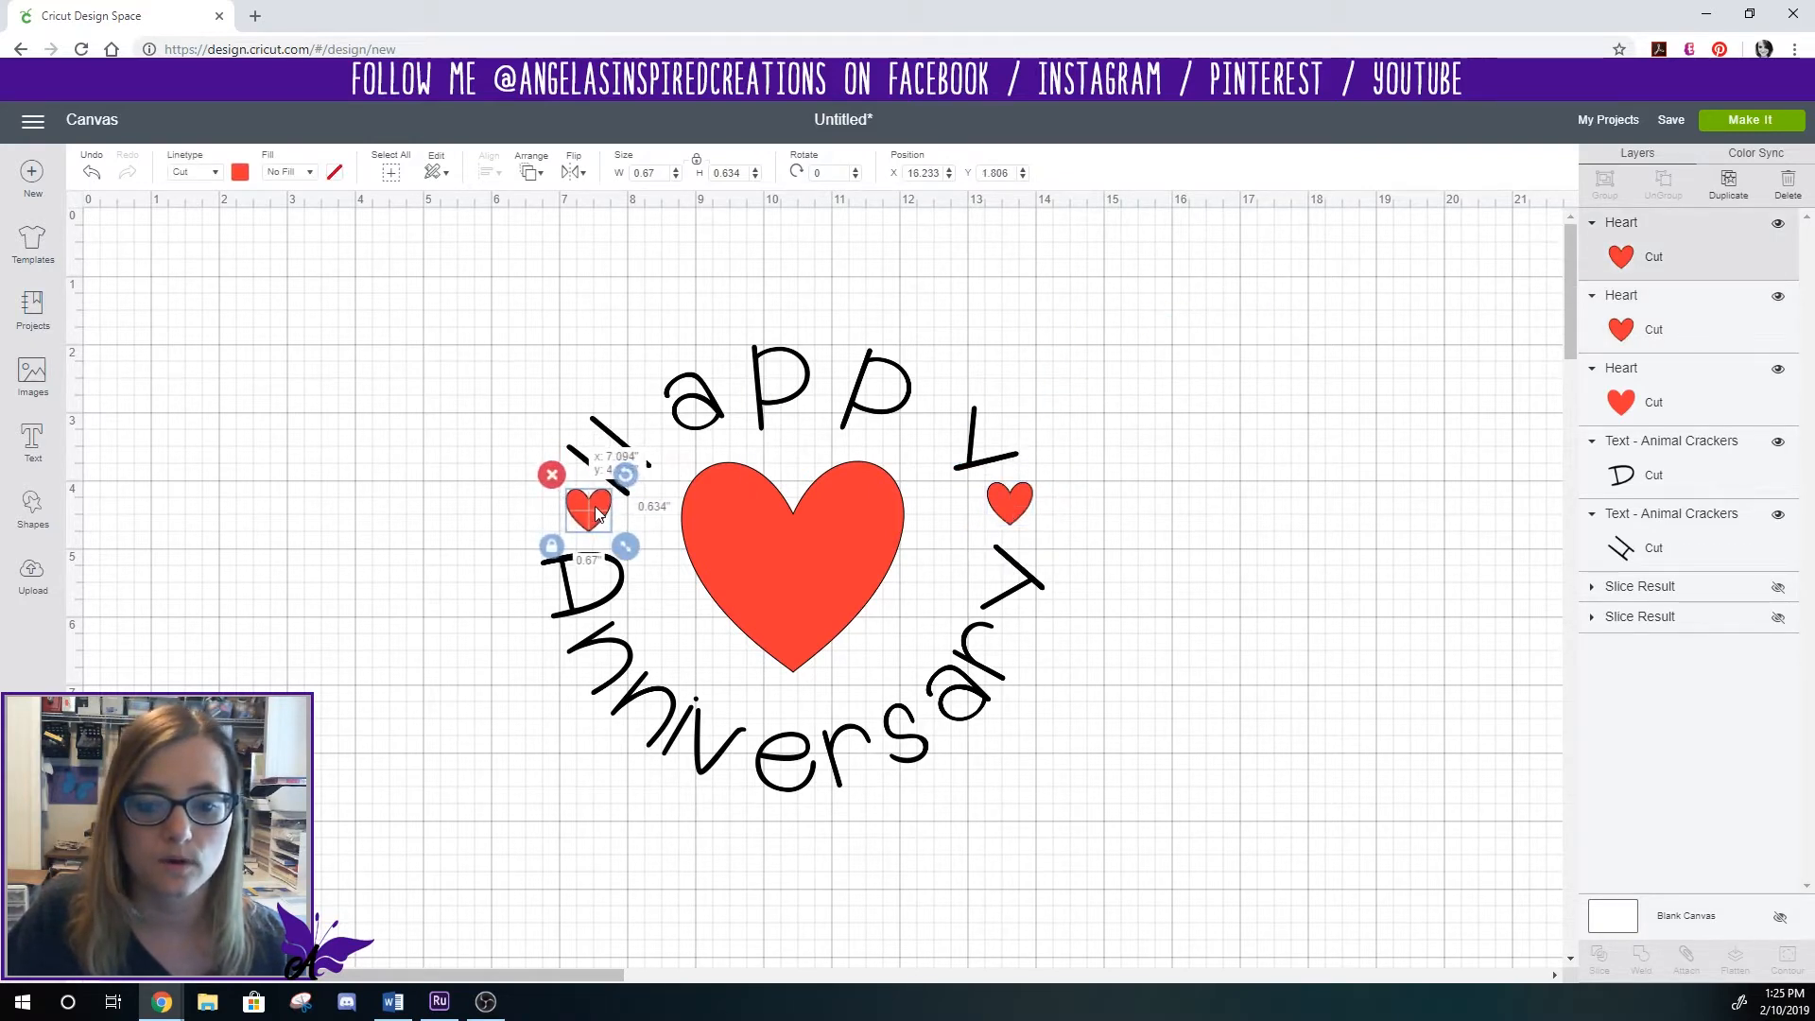
pyautogui.click(1342, 508)
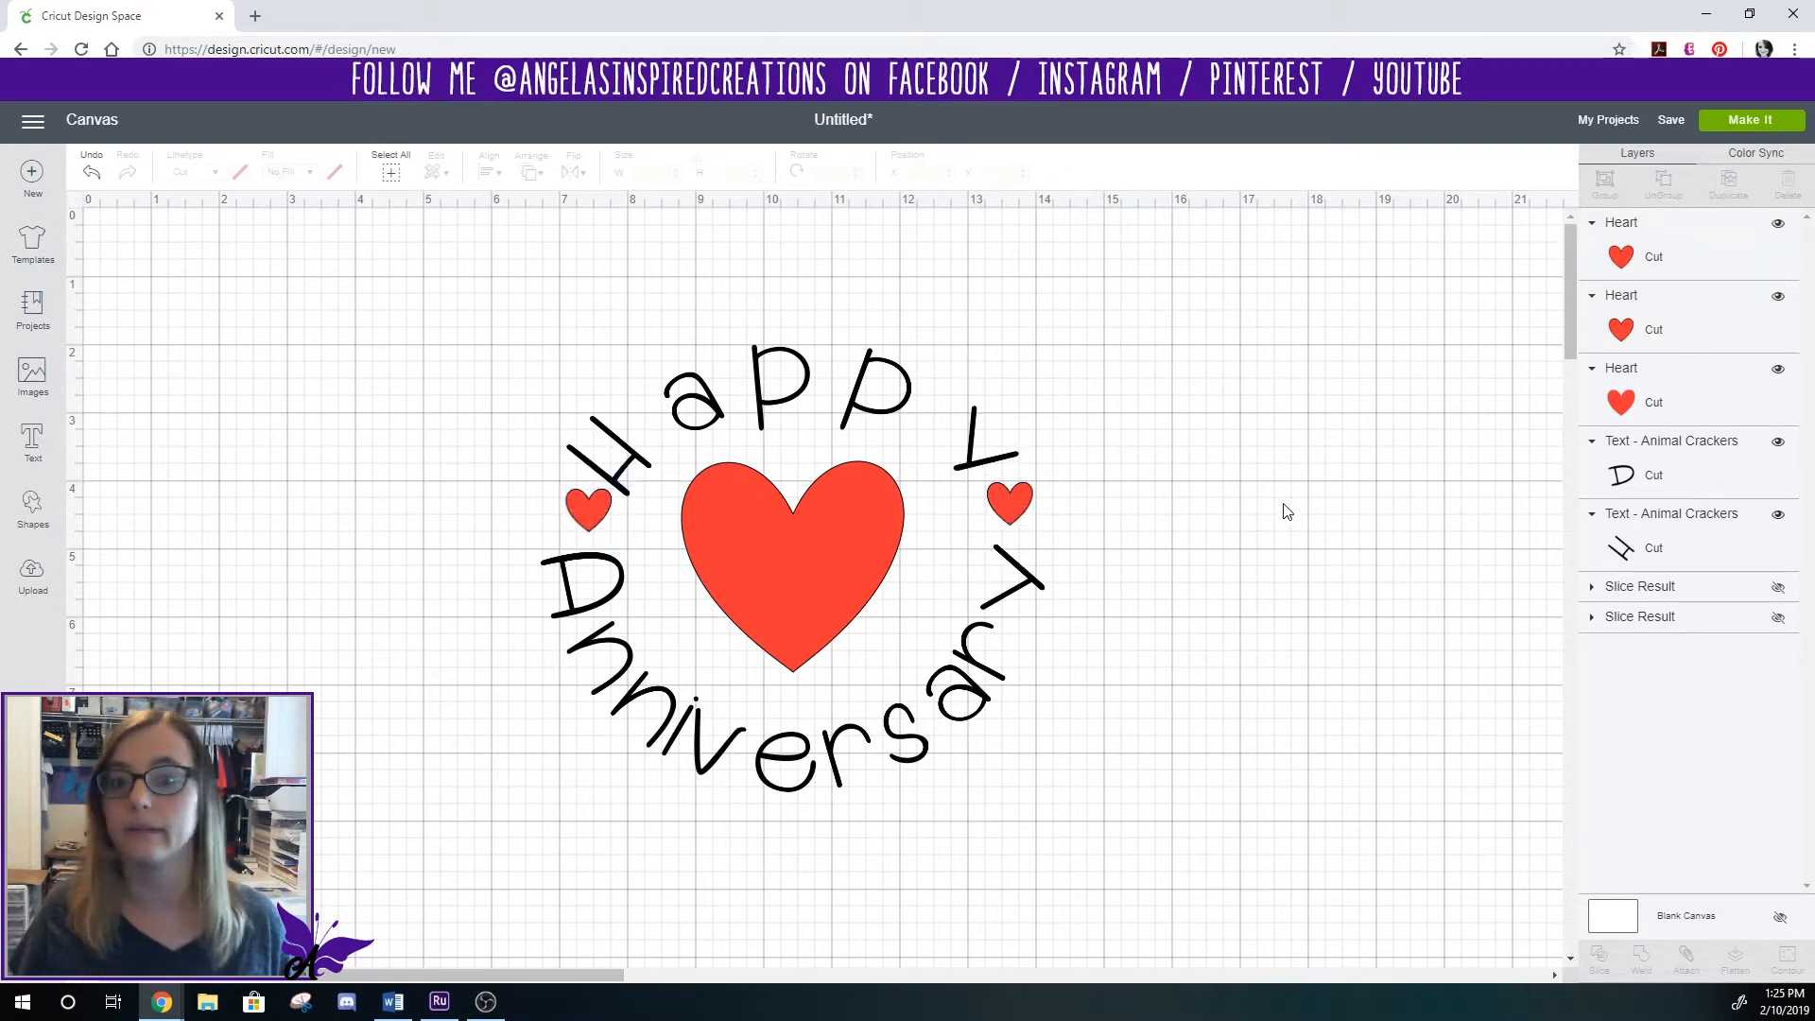